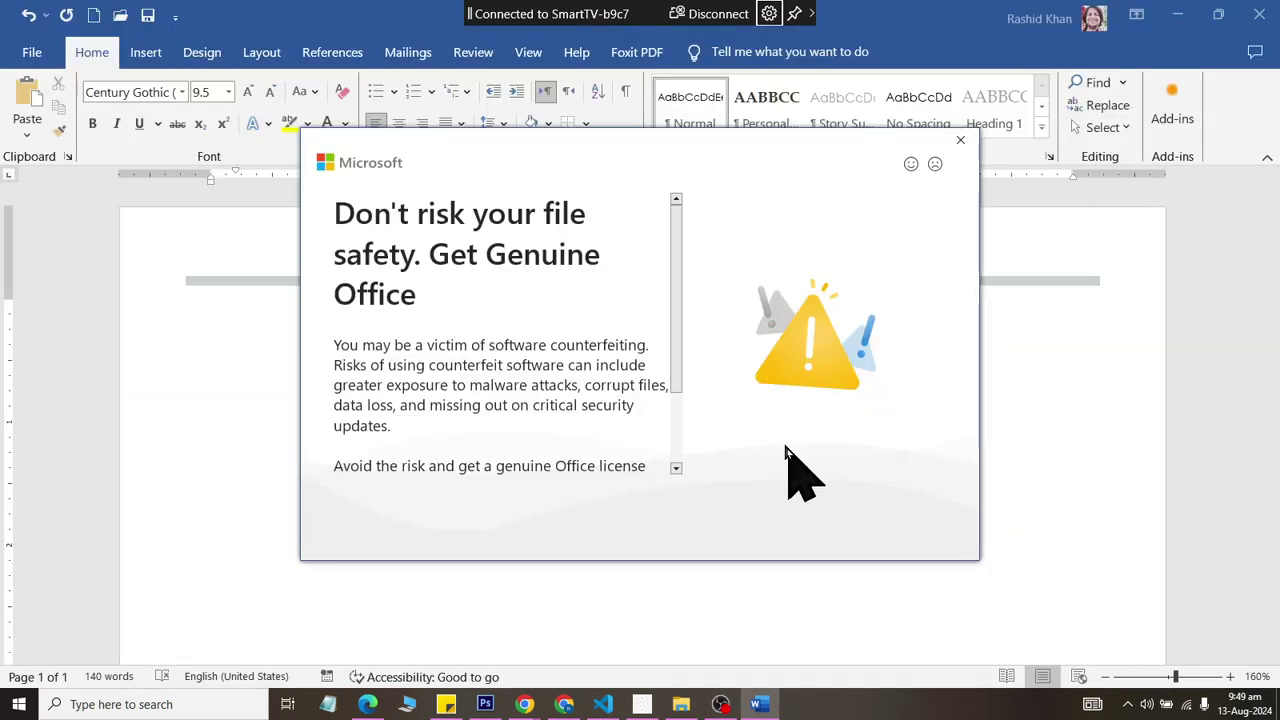
- Dismiss the Office warning and type SHAPES at the top of the page
{"action": "left_click", "coordinate": [962, 140]}
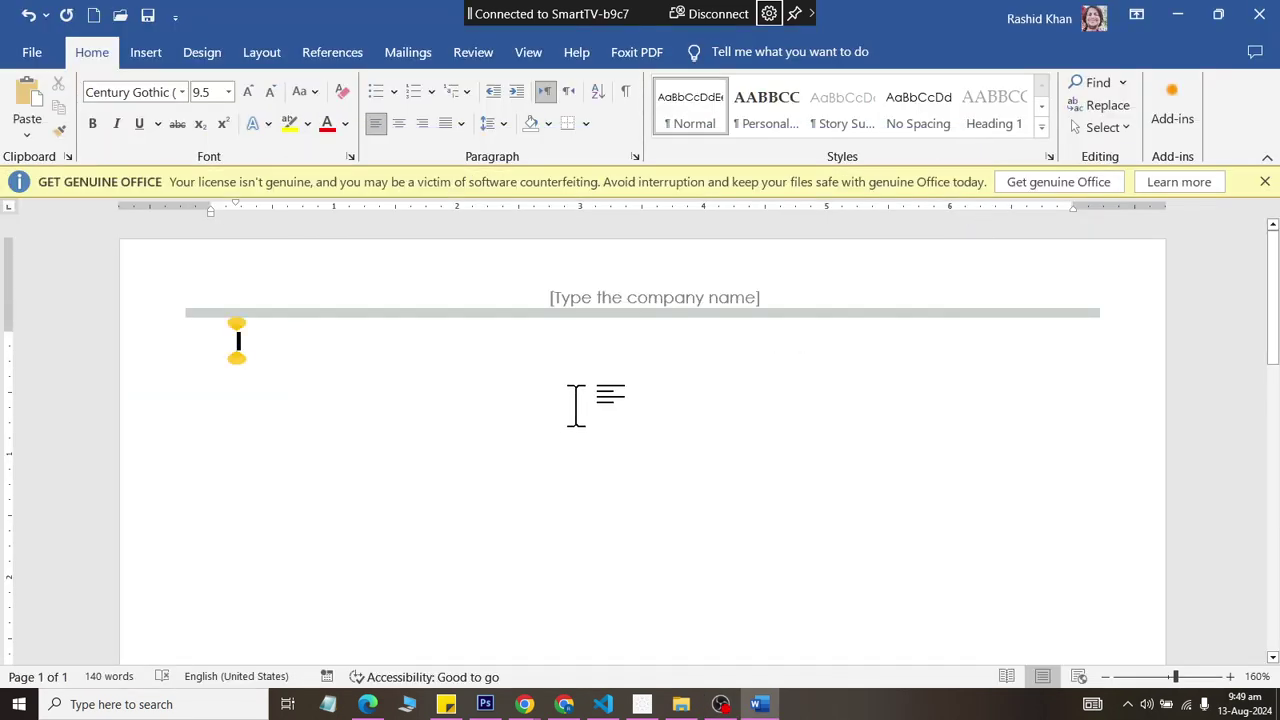
{"action": "type", "text": "SHAPES"}
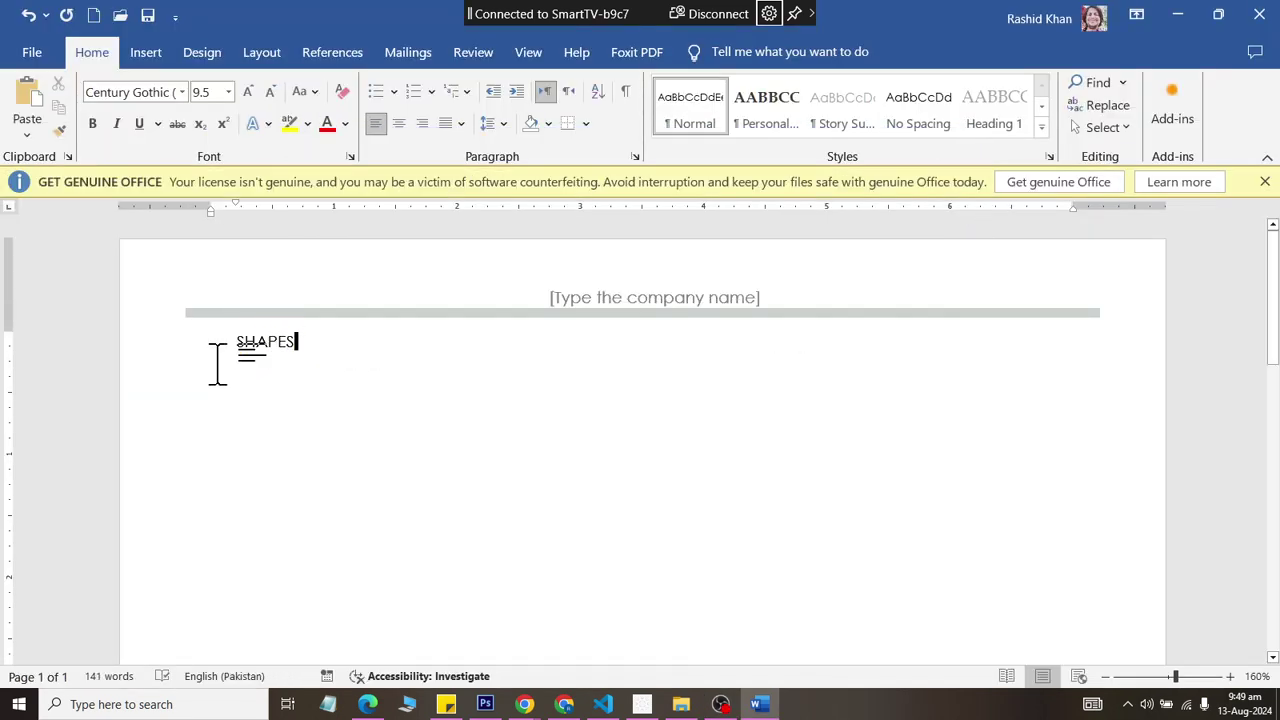
{"action": "key", "text": "shift+Home"}
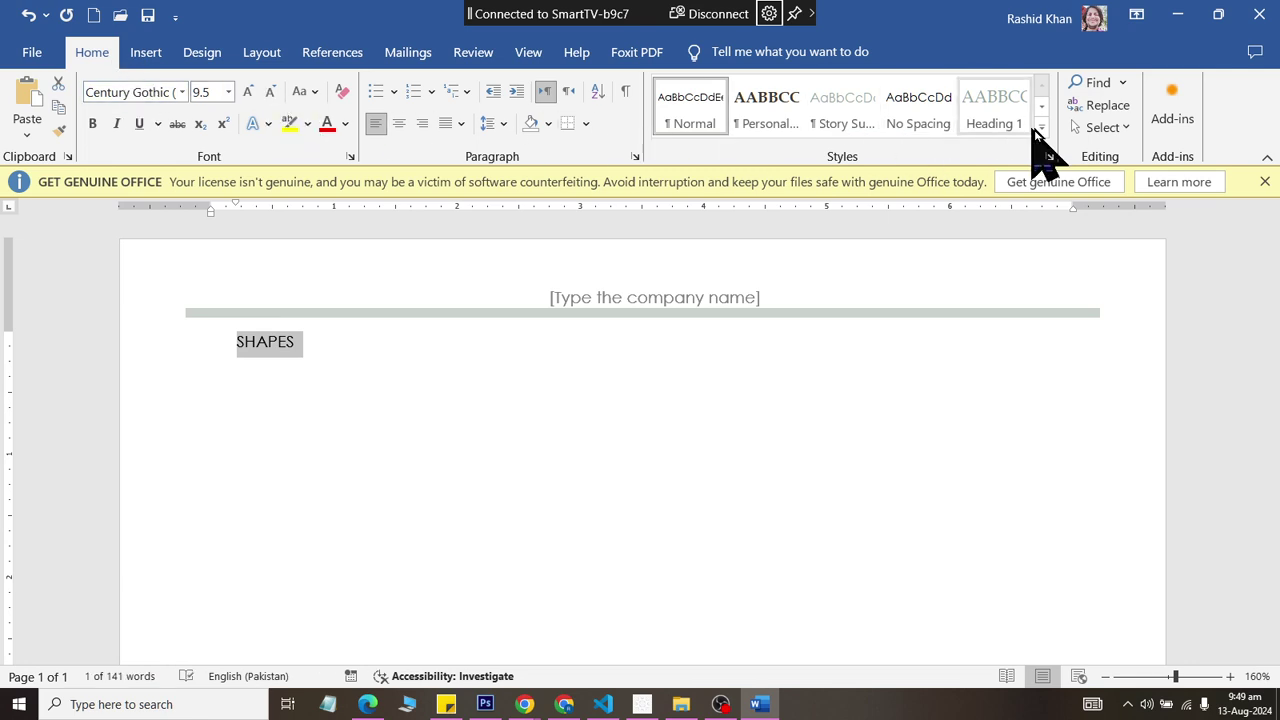
- Apply the Title style to SHAPES and centre it on the page
{"action": "left_click", "coordinate": [1040, 130]}
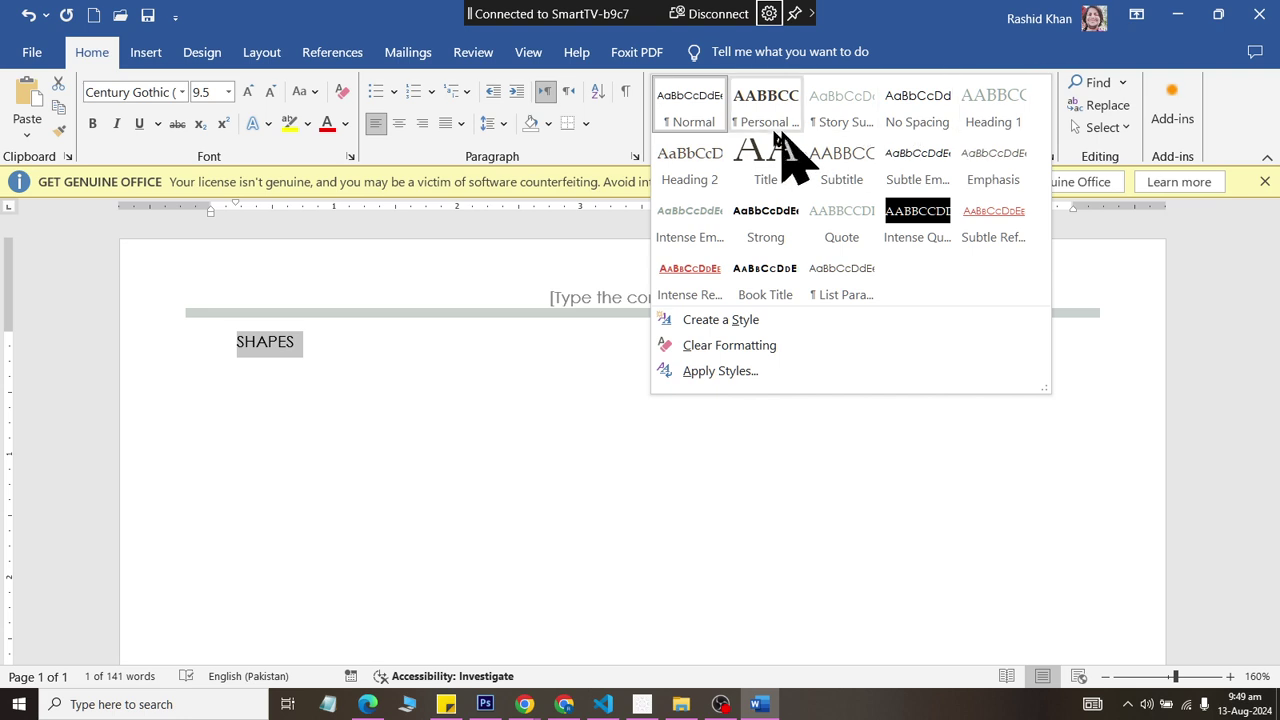
{"action": "left_click", "coordinate": [768, 110]}
{"action": "left_click", "coordinate": [1040, 127]}
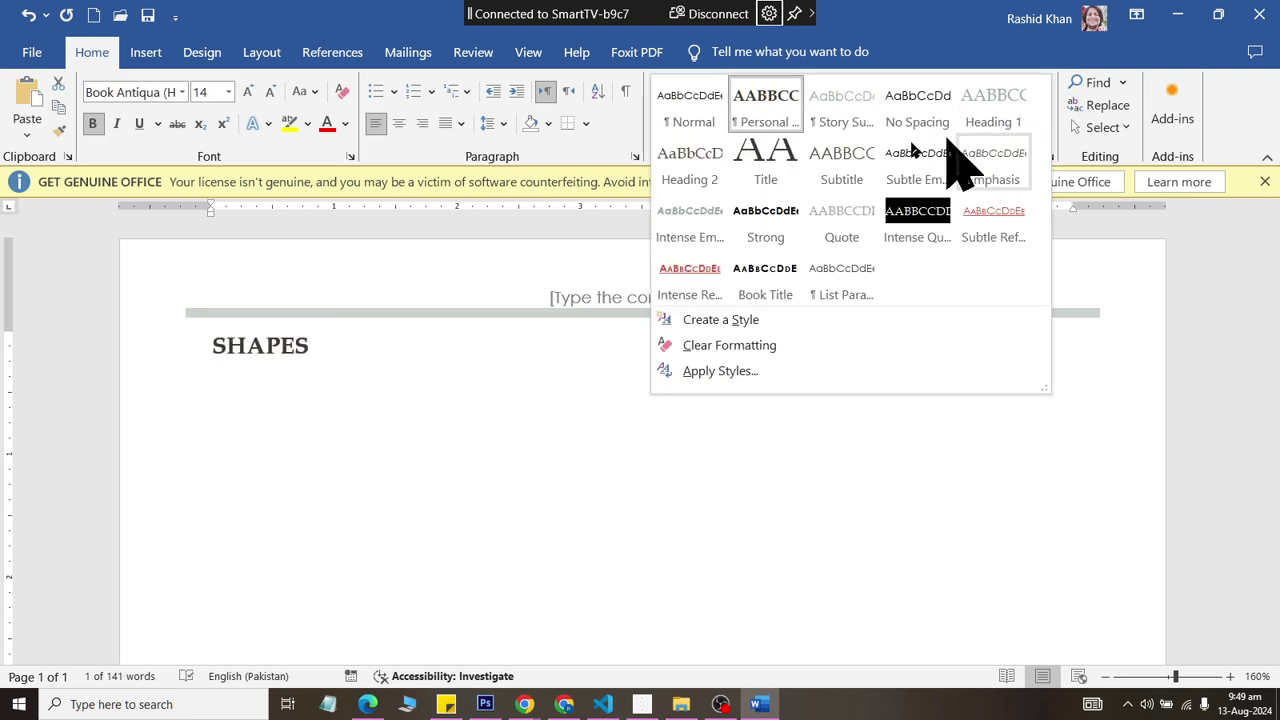
{"action": "left_click", "coordinate": [766, 205]}
{"action": "left_click", "coordinate": [400, 124]}
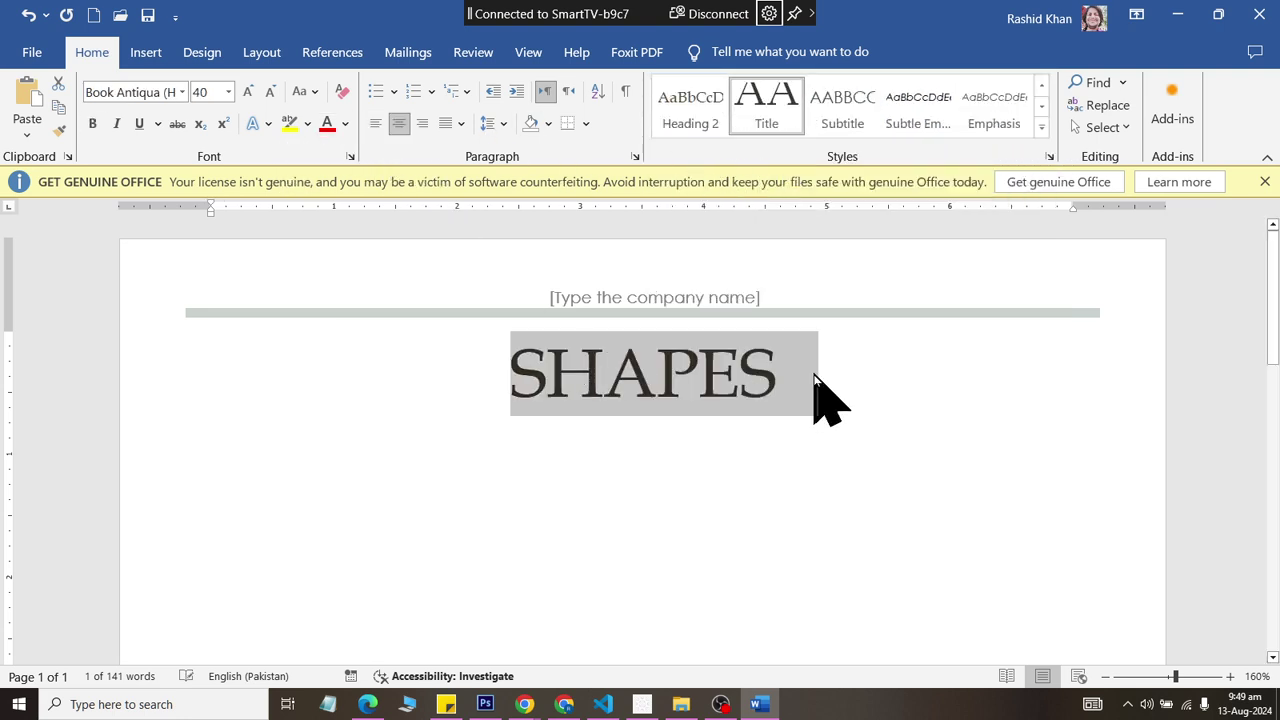
{"action": "left_click", "coordinate": [814, 400]}
{"action": "left_click", "coordinate": [849, 443]}
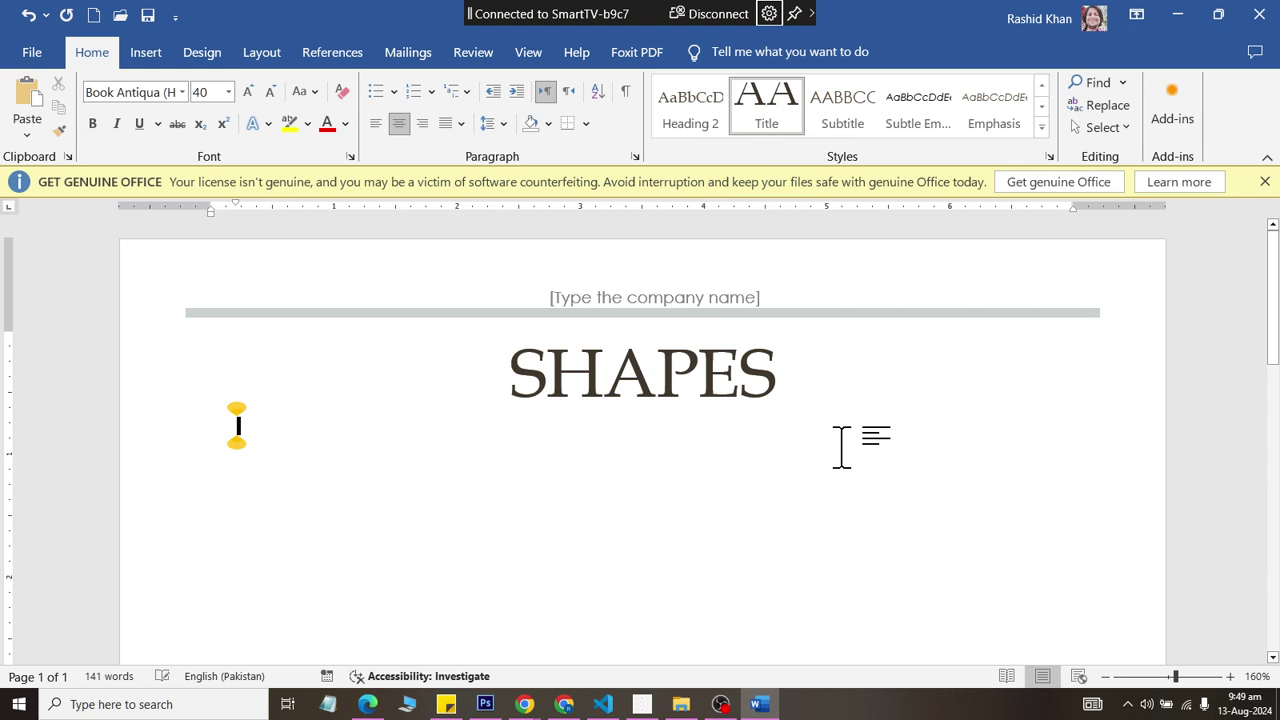
- Draw an Arrow: Pentagon block arrow below the title and shift it to the left
{"action": "left_click", "coordinate": [145, 52]}
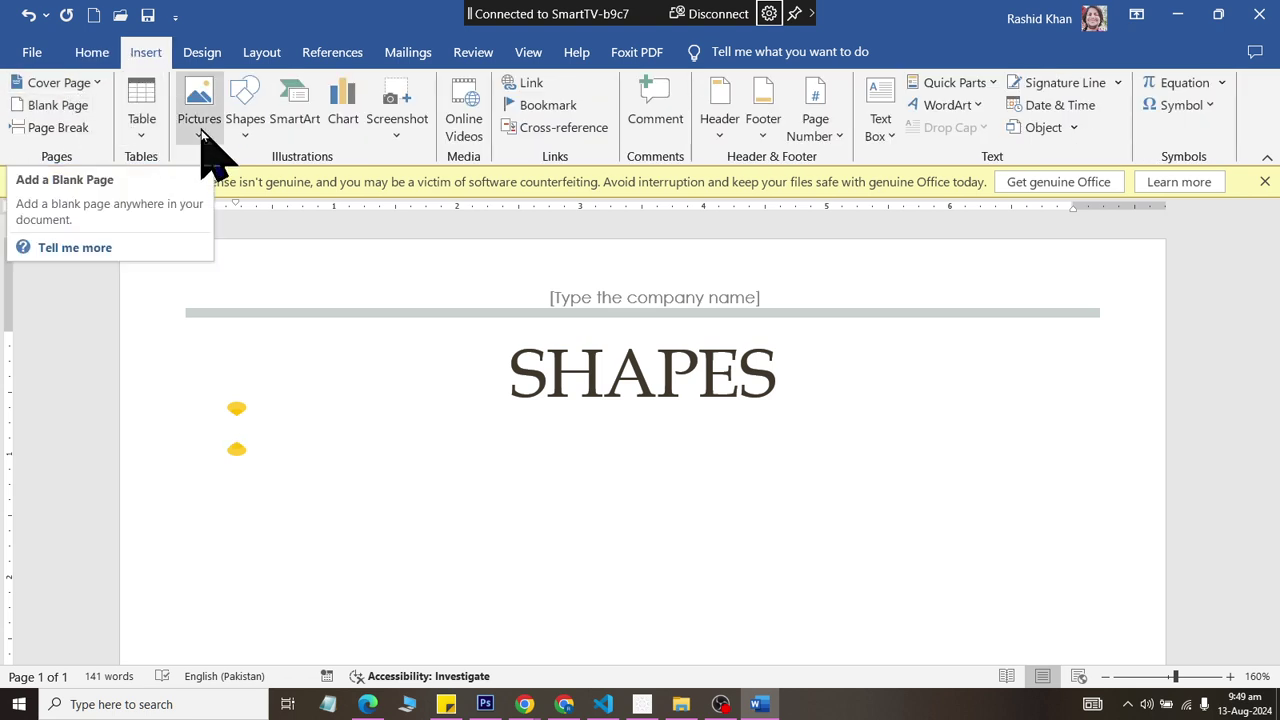
{"action": "left_click", "coordinate": [238, 138]}
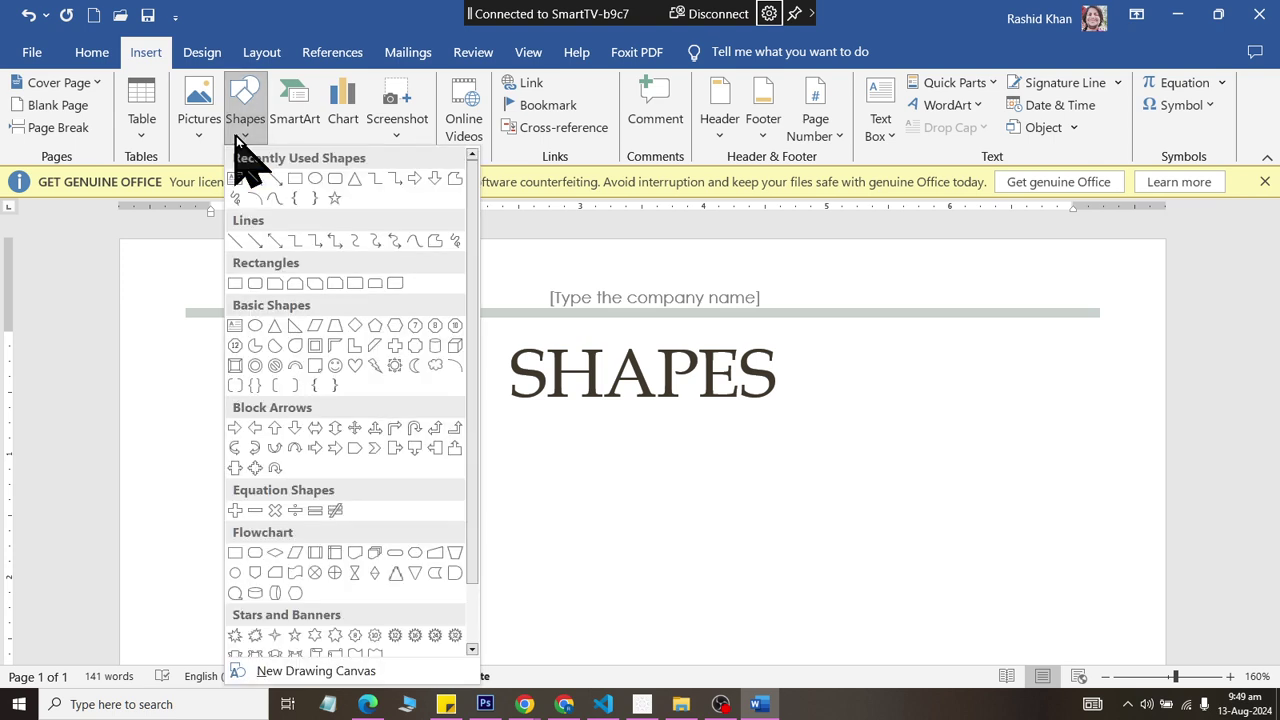
{"action": "mouse_move", "coordinate": [476, 290]}
{"action": "left_mouse_down"}
{"action": "mouse_move", "coordinate": [480, 414]}
{"action": "mouse_move", "coordinate": [491, 371]}
{"action": "mouse_move", "coordinate": [486, 251]}
{"action": "mouse_move", "coordinate": [482, 404]}
{"action": "mouse_move", "coordinate": [480, 257]}
{"action": "left_mouse_up"}
{"action": "scroll", "coordinate": [272, 620], "scroll_direction": "down", "scroll_amount": 1}
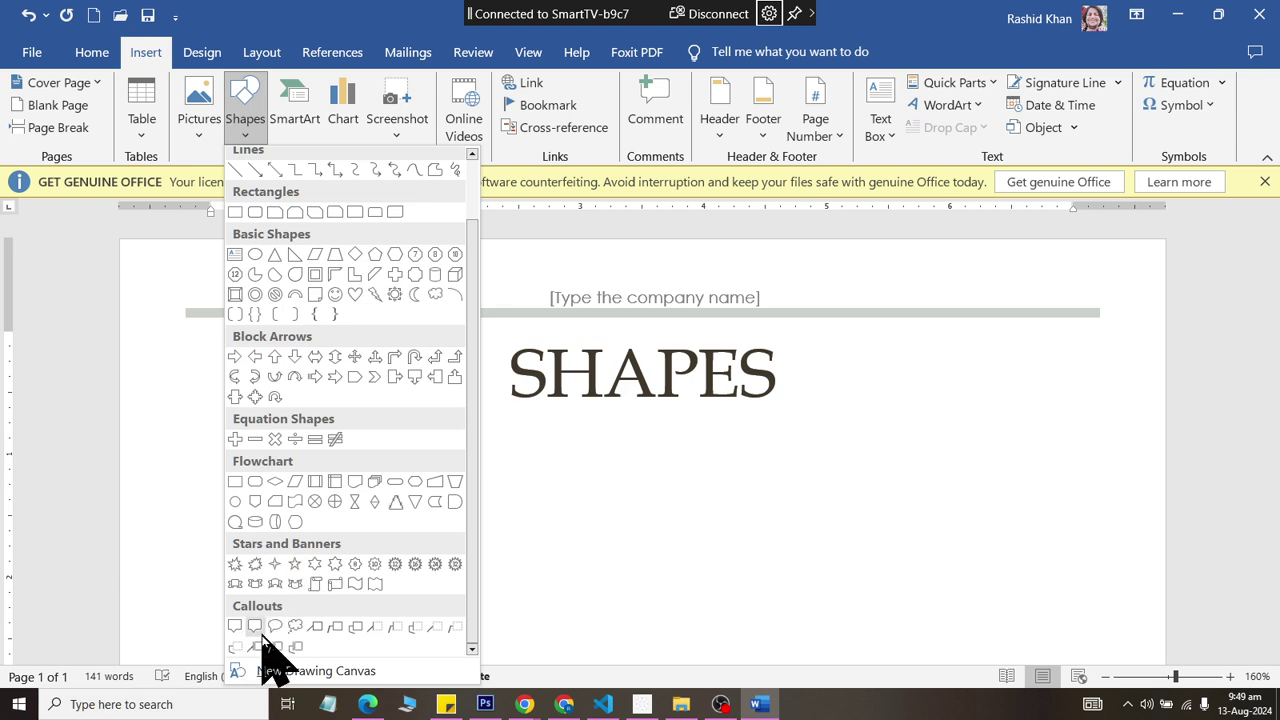
{"action": "scroll", "coordinate": [265, 640], "scroll_direction": "up", "scroll_amount": 1}
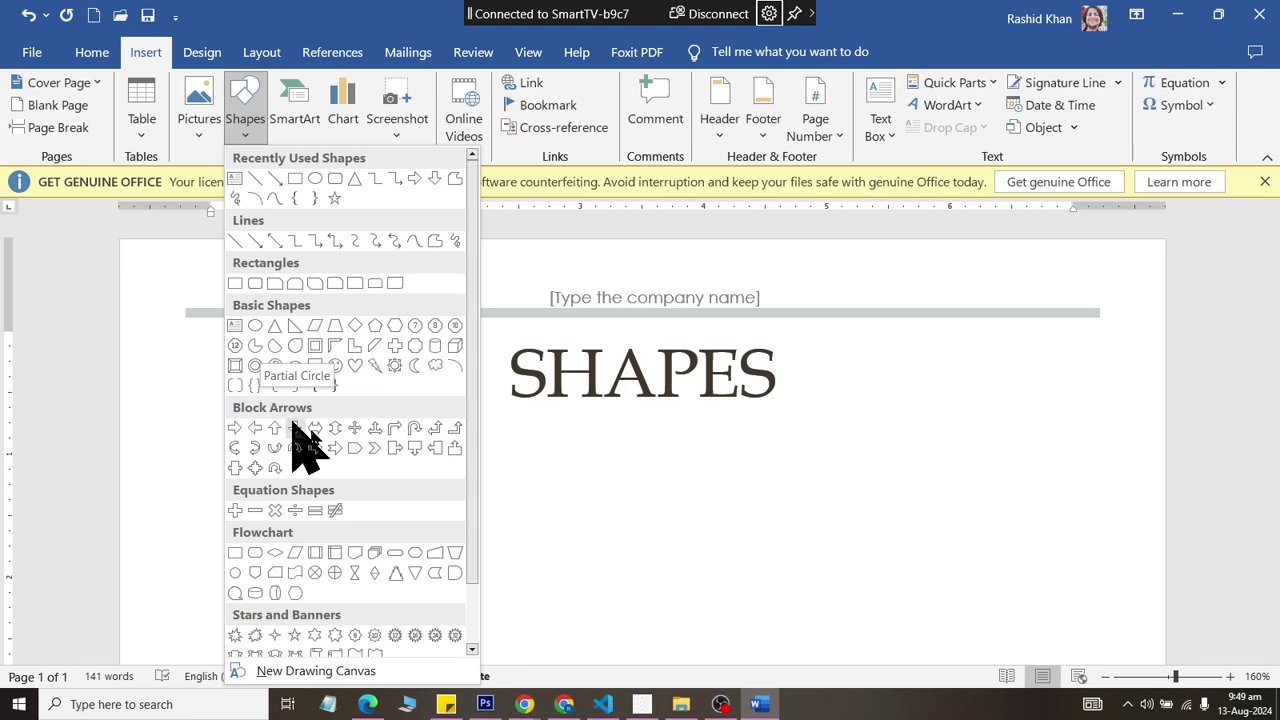
{"action": "left_click", "coordinate": [353, 450]}
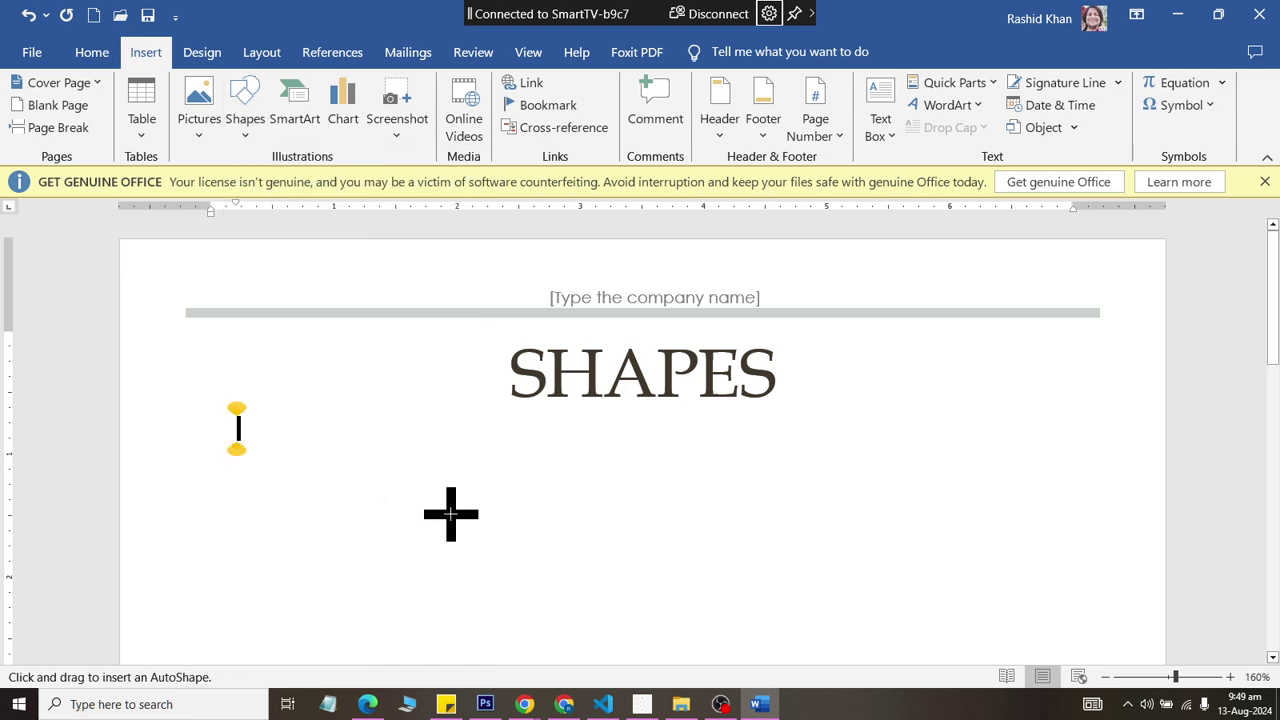
{"action": "left_click_drag", "start_coordinate": [339, 465], "coordinate": [553, 616]}
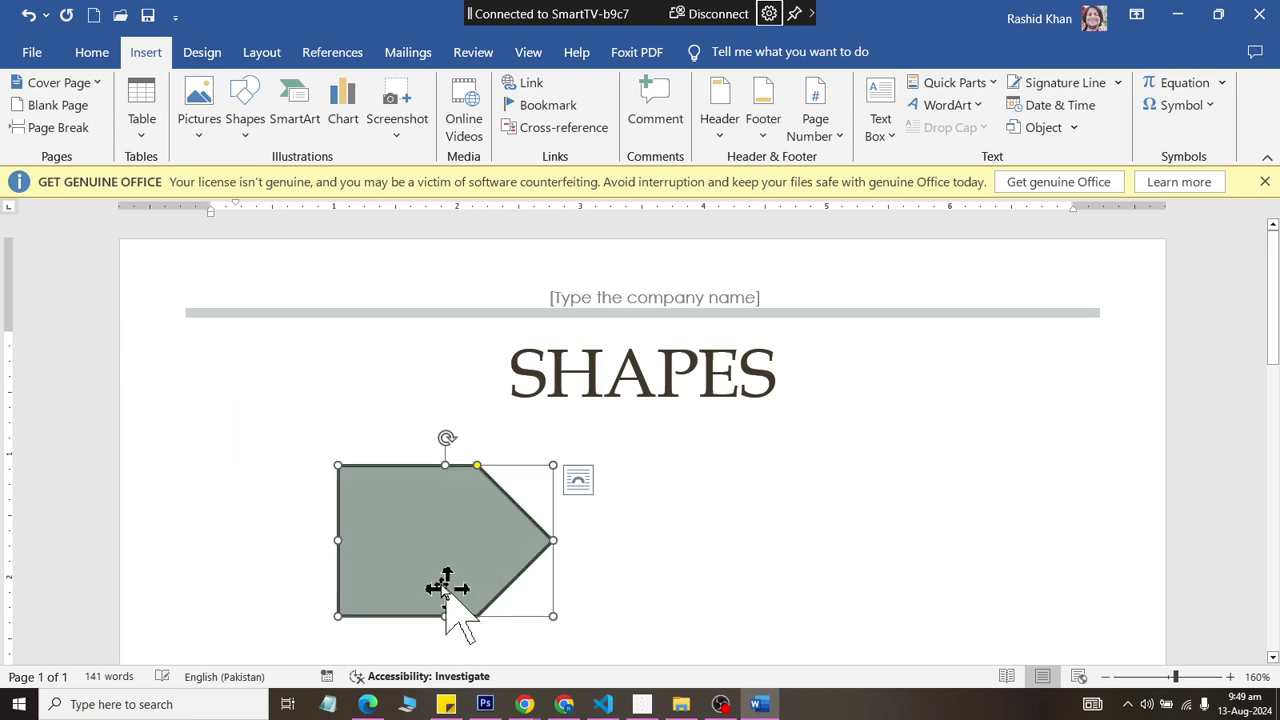
{"action": "left_click_drag", "start_coordinate": [391, 569], "coordinate": [282, 563]}
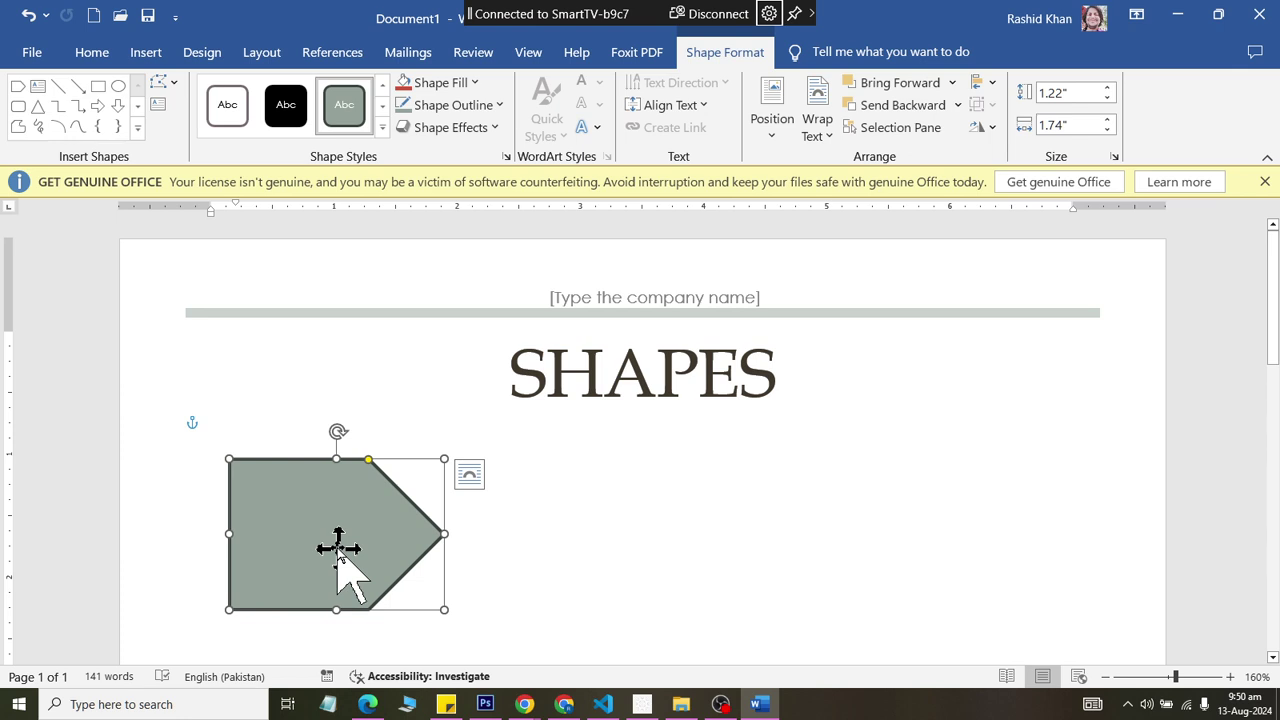
- Show the Selection Pane listing the page's objects
{"action": "left_click", "coordinate": [90, 52]}
{"action": "left_click", "coordinate": [1085, 127]}
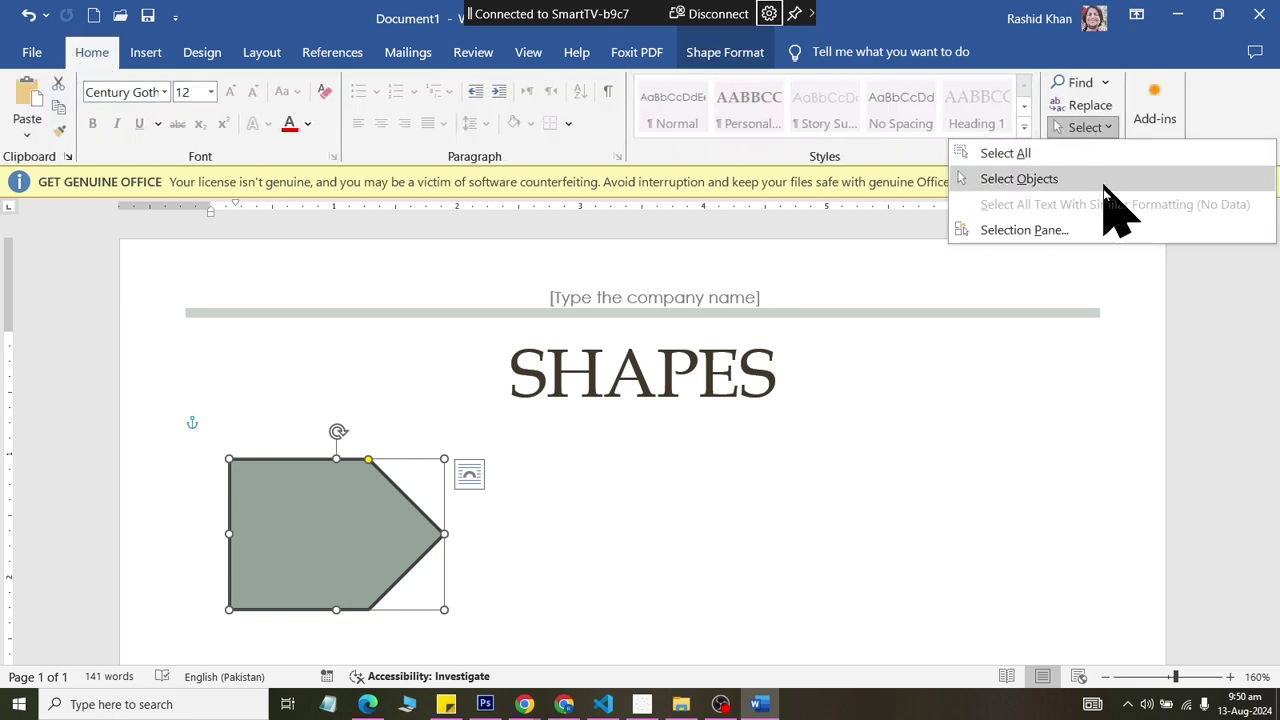
{"action": "left_click", "coordinate": [1024, 230]}
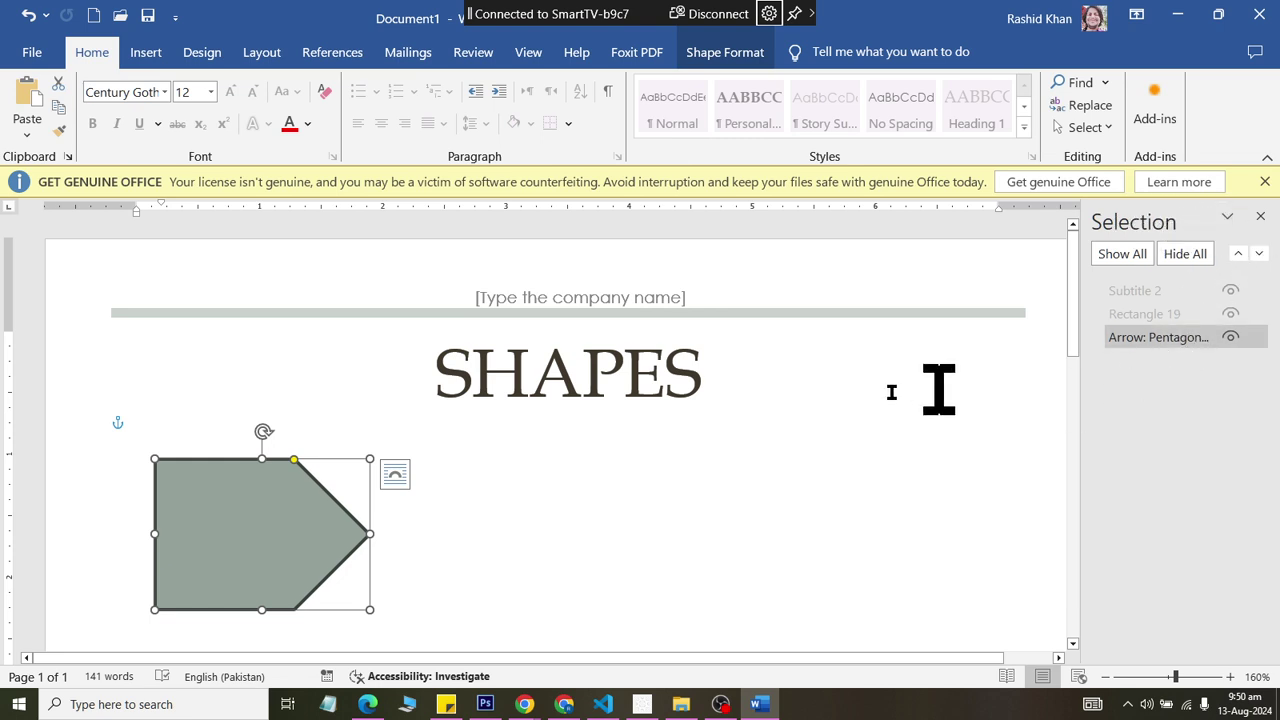
- Move the pentagon arrow up and left, beside the SHAPES title
{"action": "left_click_drag", "start_coordinate": [273, 488], "coordinate": [231, 445]}
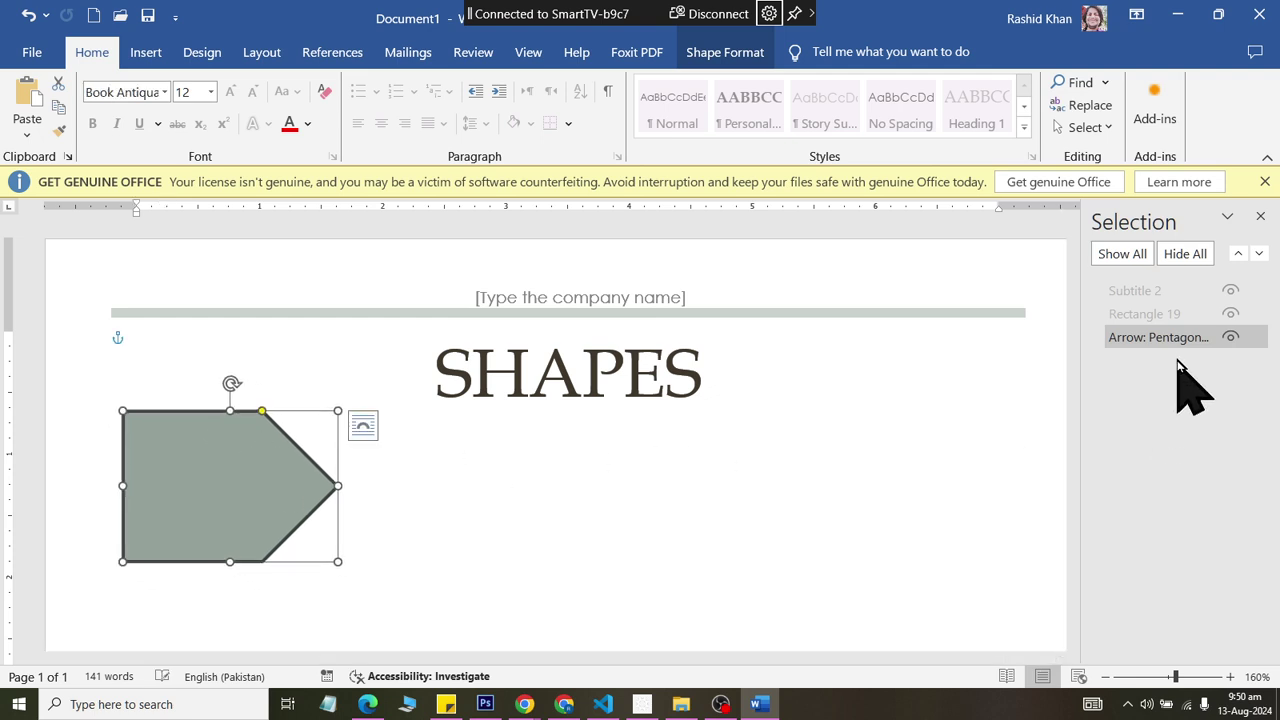
{"action": "left_click", "coordinate": [594, 451]}
{"action": "left_click", "coordinate": [147, 52]}
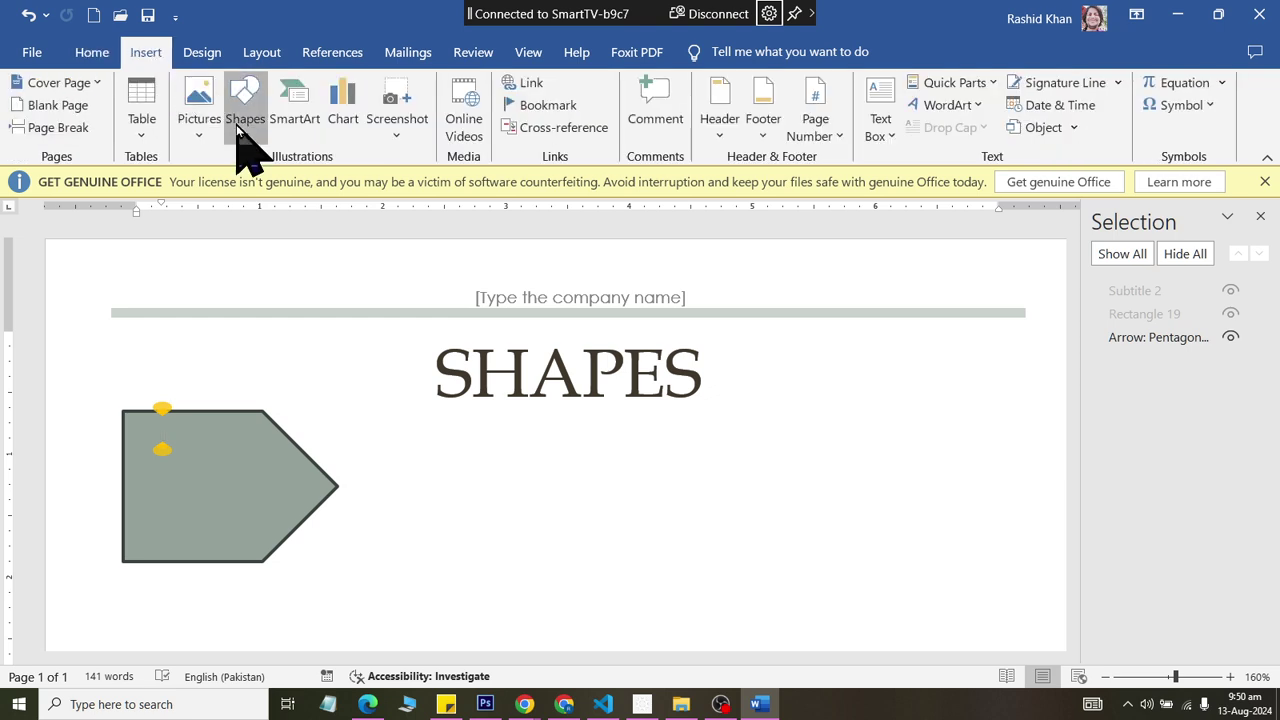
- Draw a rectangle under SHAPES and flatten it into a thin bar
{"action": "left_click", "coordinate": [244, 130]}
{"action": "left_click", "coordinate": [310, 180]}
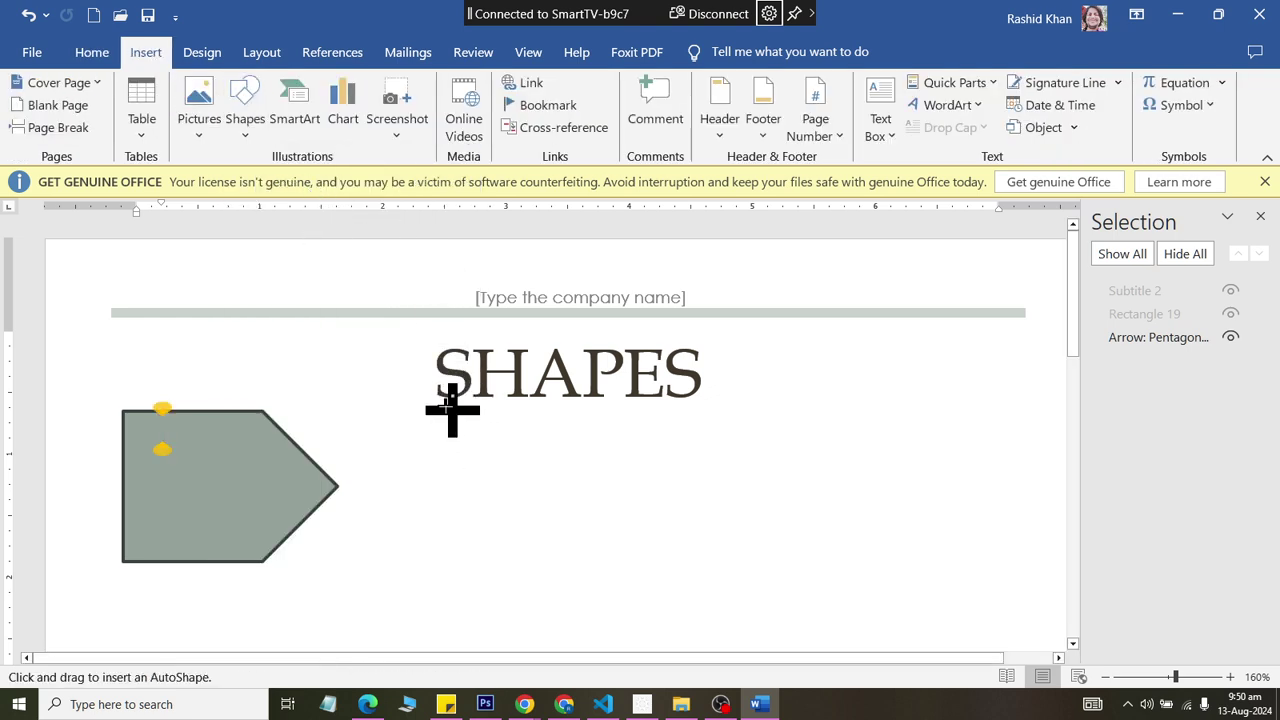
{"action": "left_click_drag", "start_coordinate": [434, 402], "coordinate": [700, 456]}
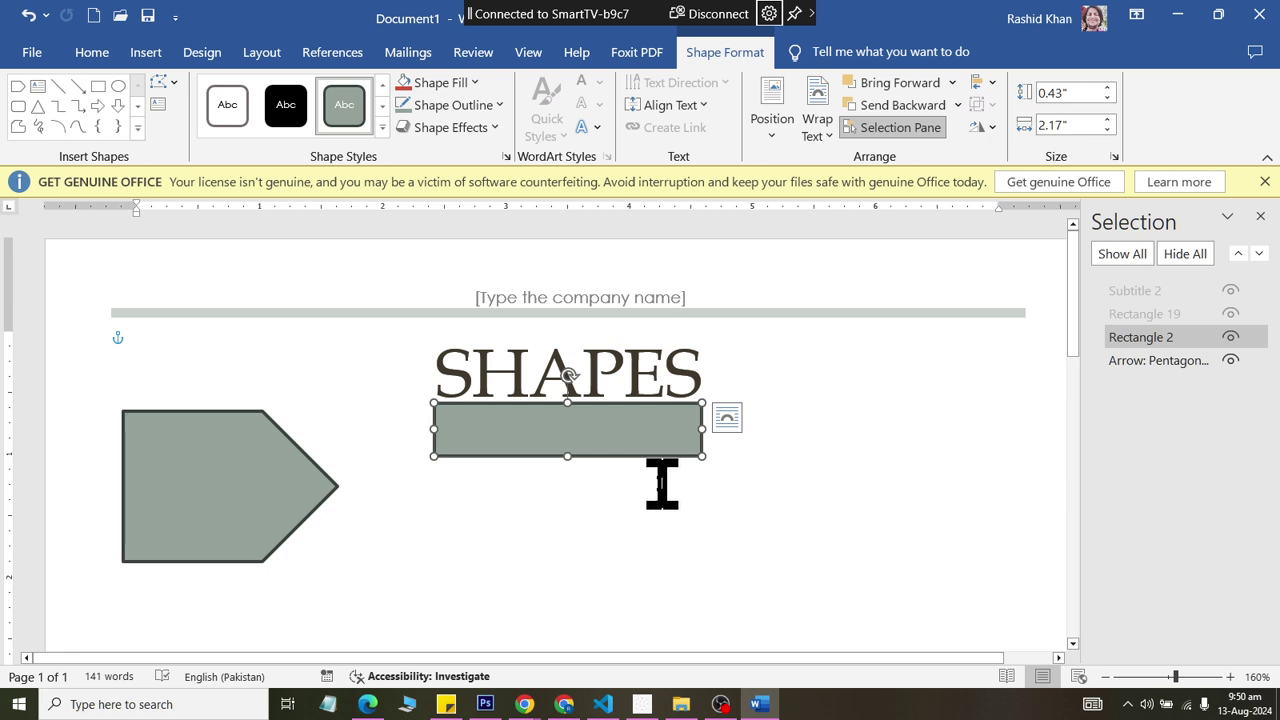
{"action": "left_click", "coordinate": [1173, 342]}
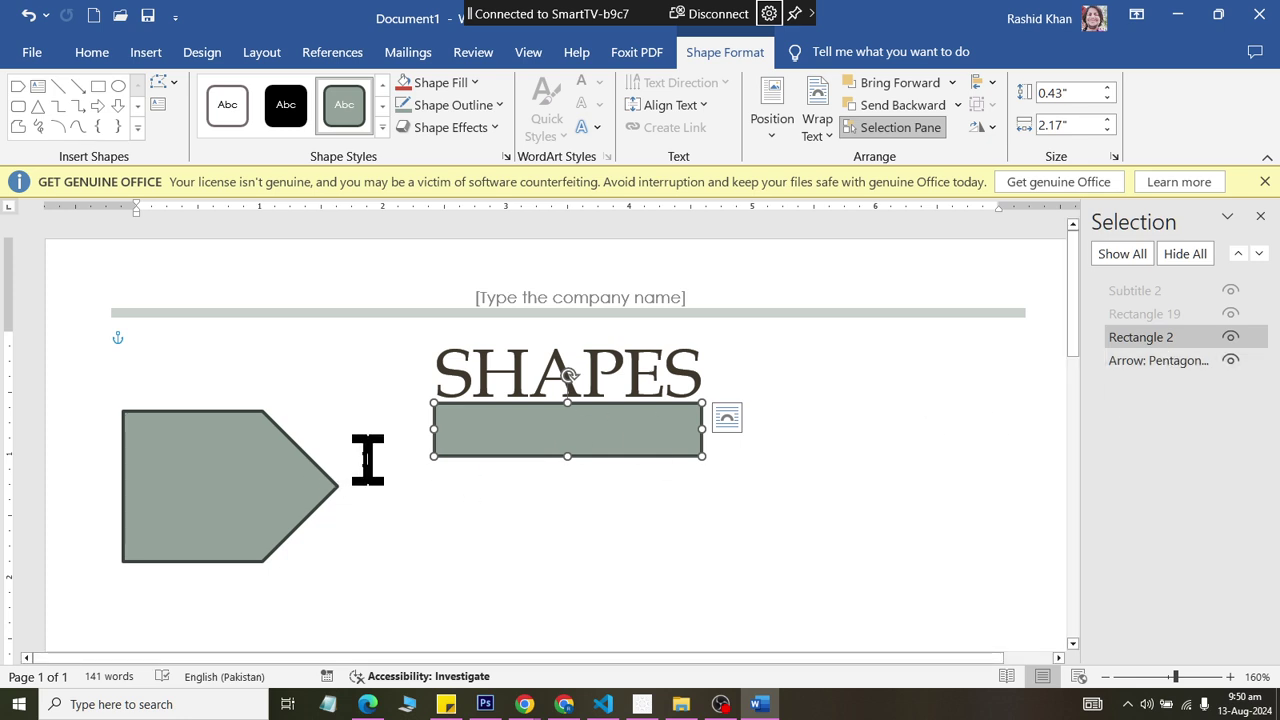
{"action": "left_click_drag", "start_coordinate": [566, 447], "coordinate": [566, 429]}
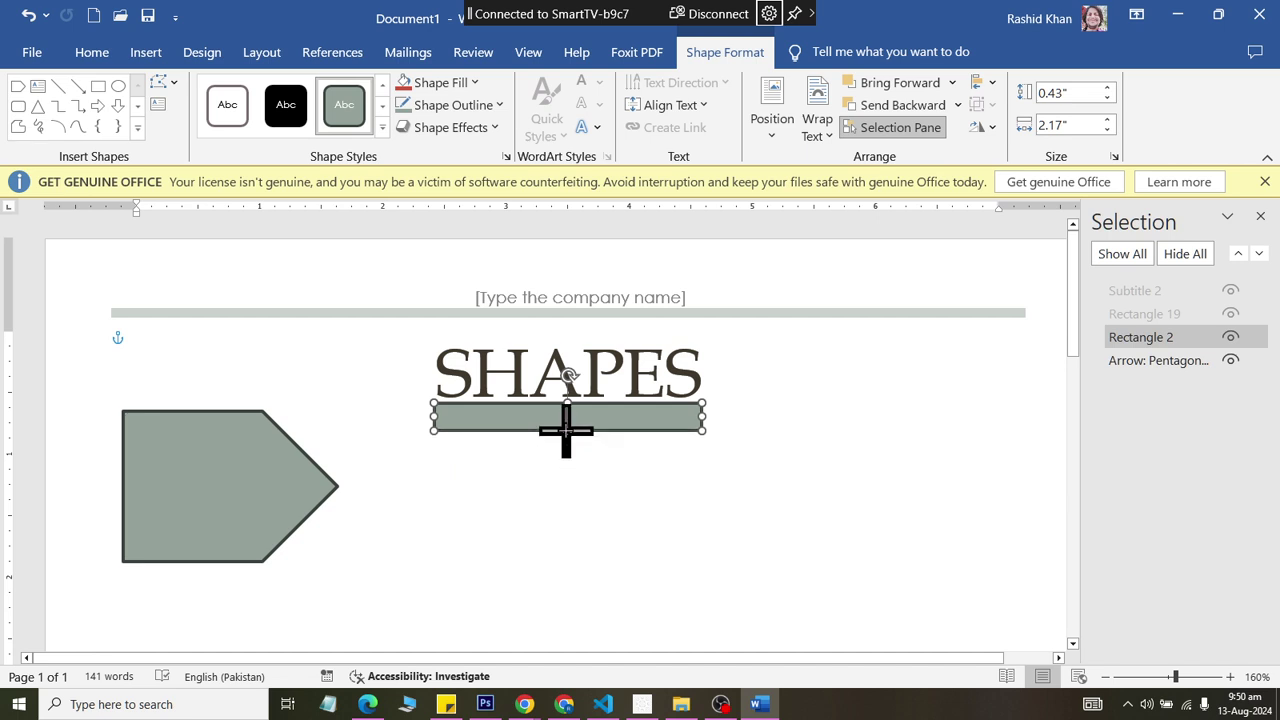
{"action": "left_click", "coordinate": [400, 370]}
- Draw a chevron arrow right of SHAPES, nudged against the end of the title
{"action": "left_click", "coordinate": [146, 52]}
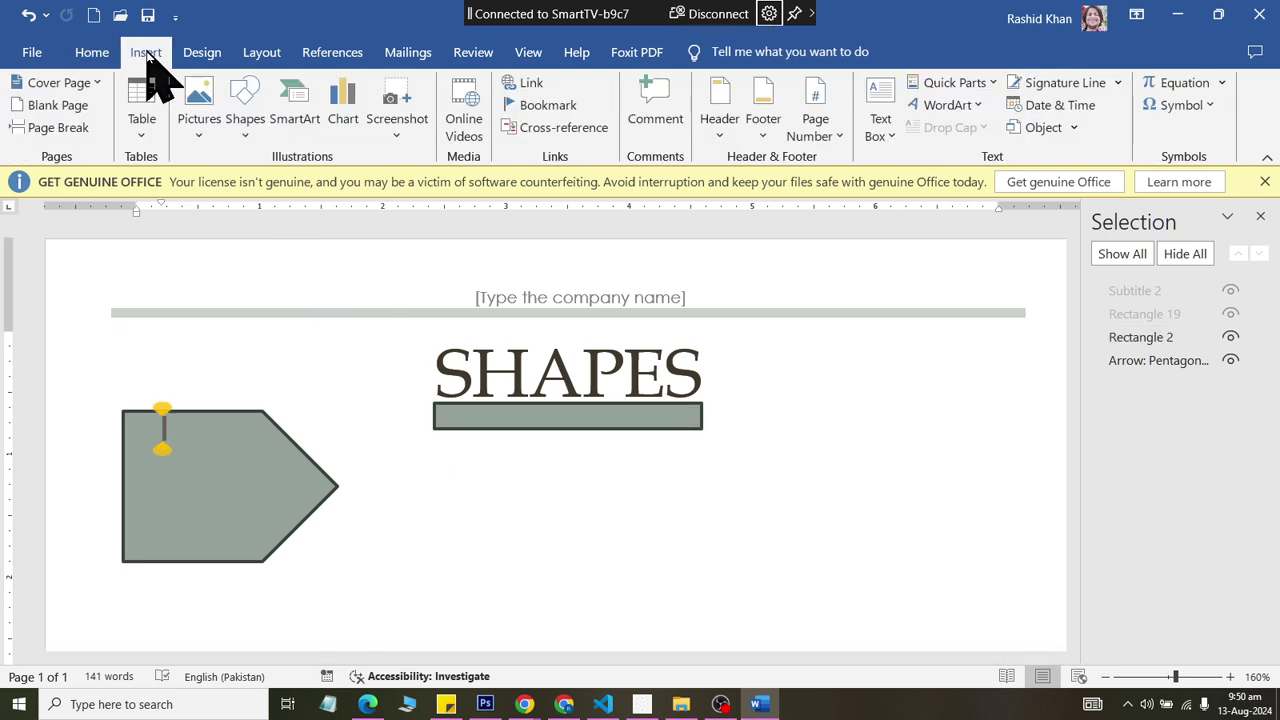
{"action": "left_click", "coordinate": [245, 125]}
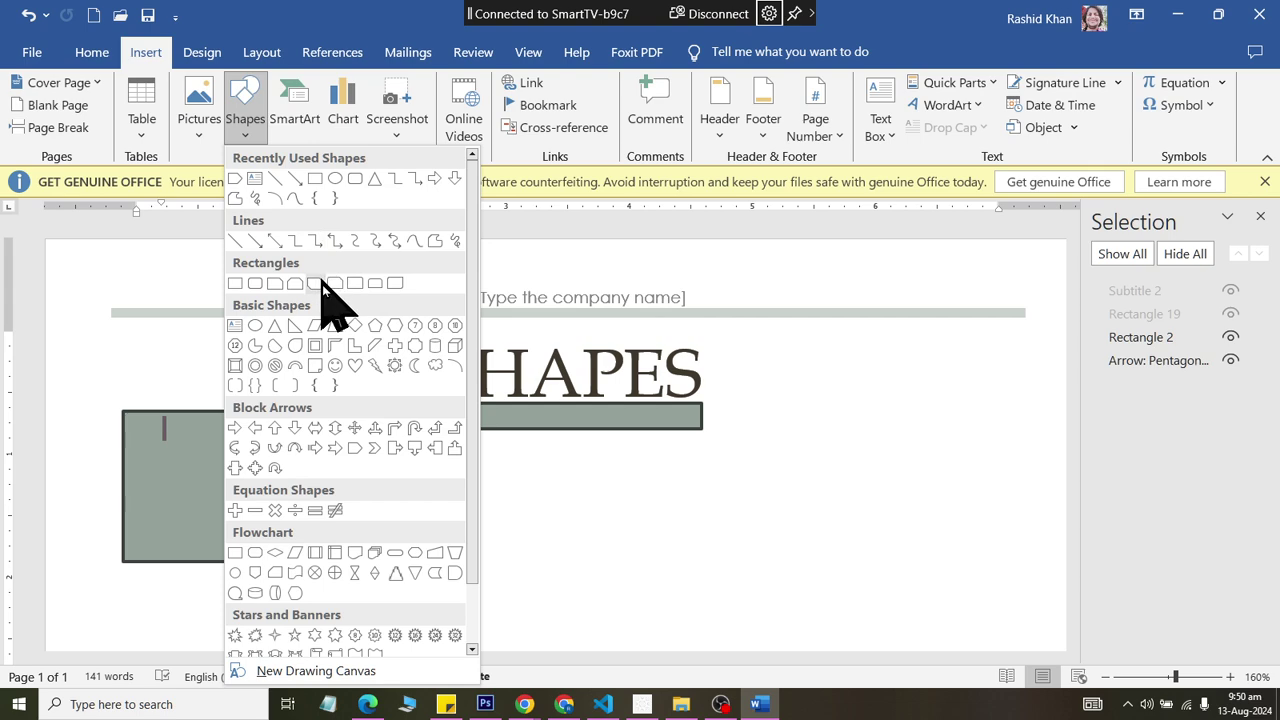
{"action": "left_click", "coordinate": [375, 450]}
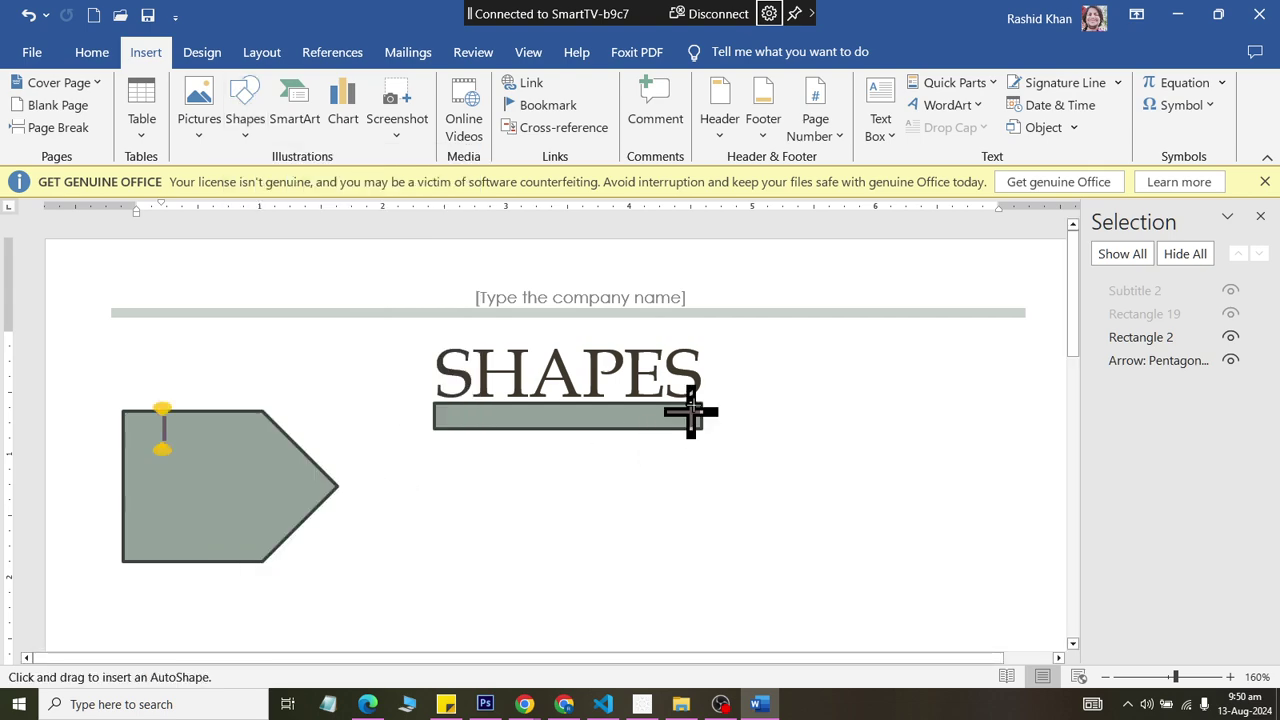
{"action": "left_click_drag", "start_coordinate": [713, 350], "coordinate": [780, 428]}
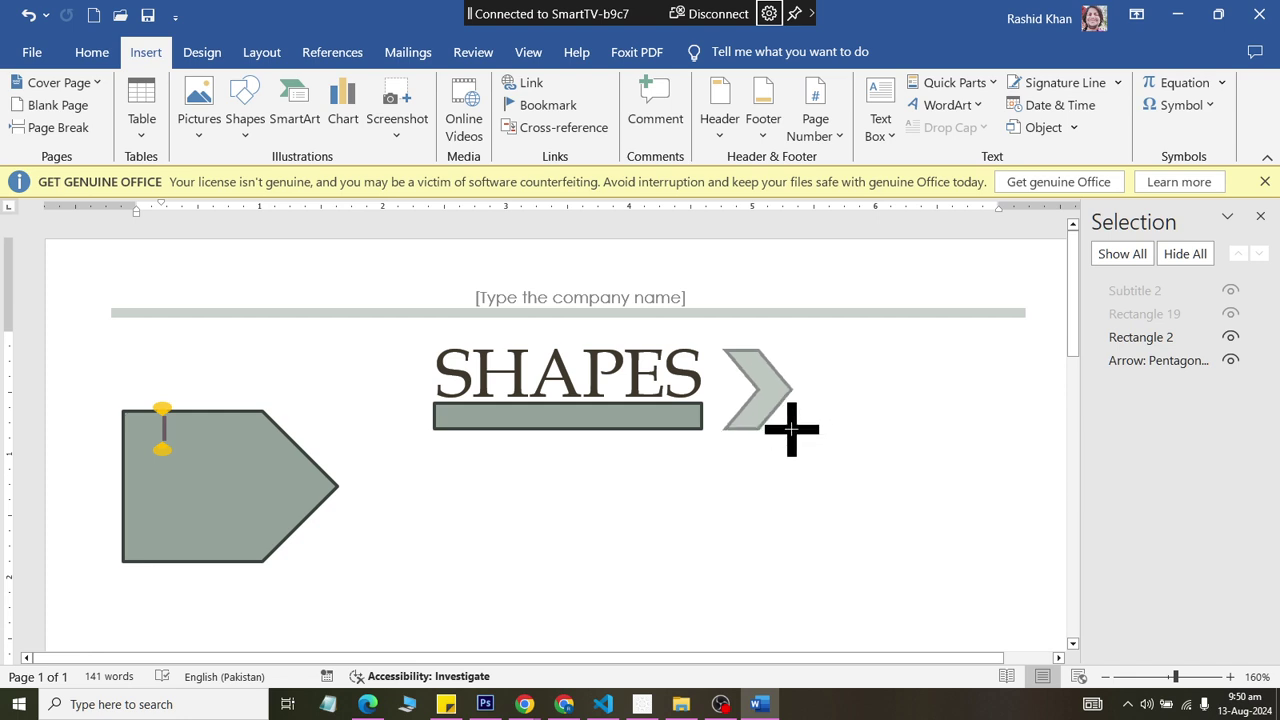
{"action": "left_click_drag", "start_coordinate": [752, 379], "coordinate": [749, 379]}
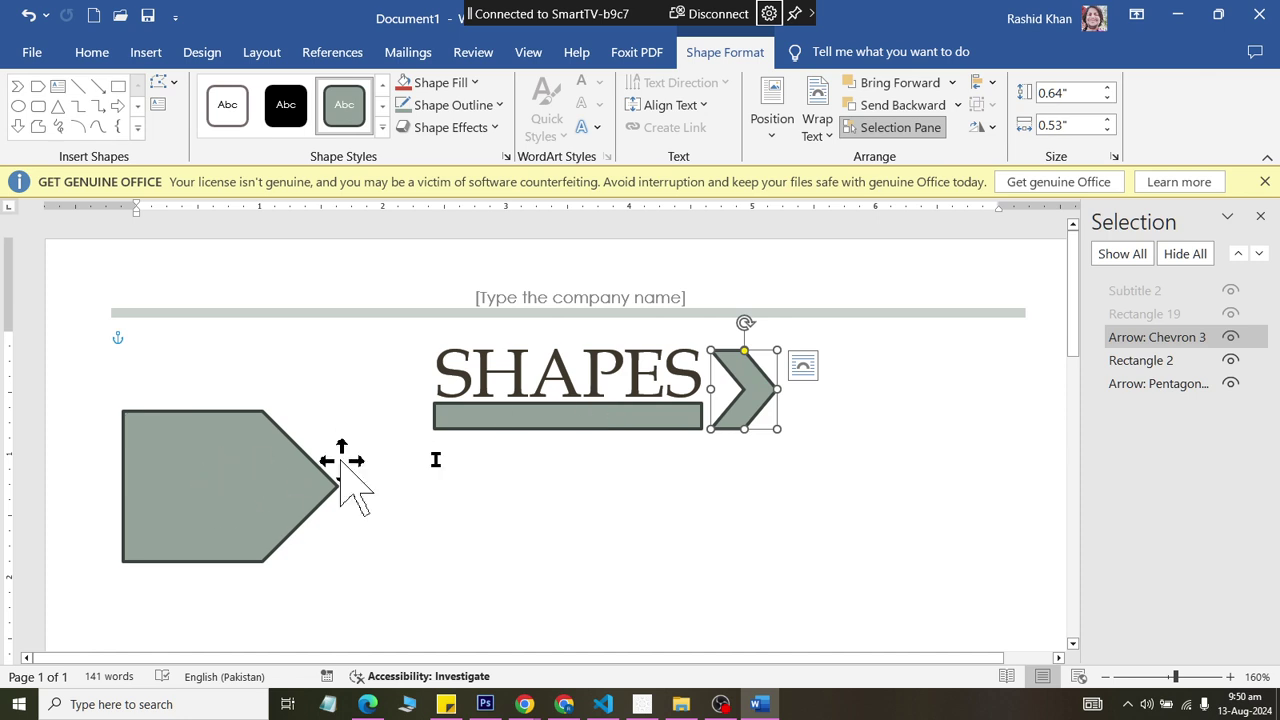
- Close and reopen the Selection Pane to refresh the object list
{"action": "left_click", "coordinate": [1260, 216]}
{"action": "left_click", "coordinate": [91, 52]}
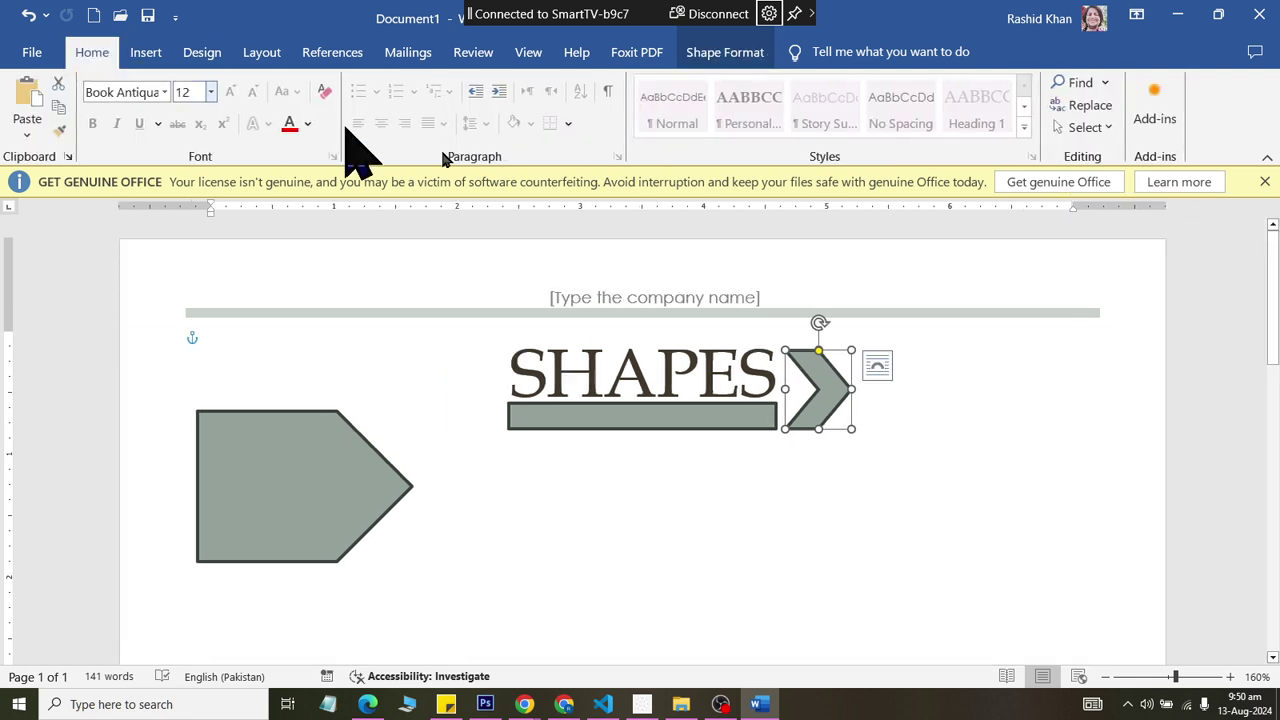
{"action": "left_click", "coordinate": [1085, 127]}
{"action": "left_click", "coordinate": [1024, 230]}
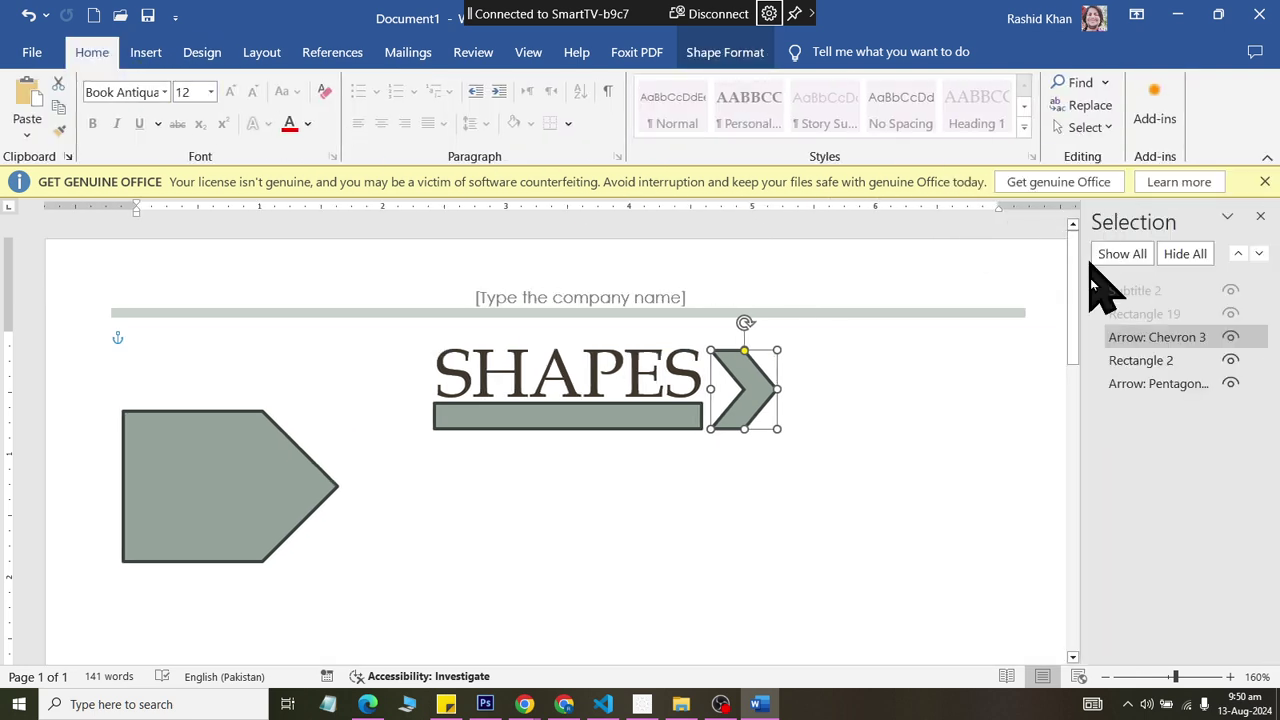
- Rename the pentagon One and the bar under SHAPES Two in the Selection Pane
{"action": "left_click", "coordinate": [175, 483]}
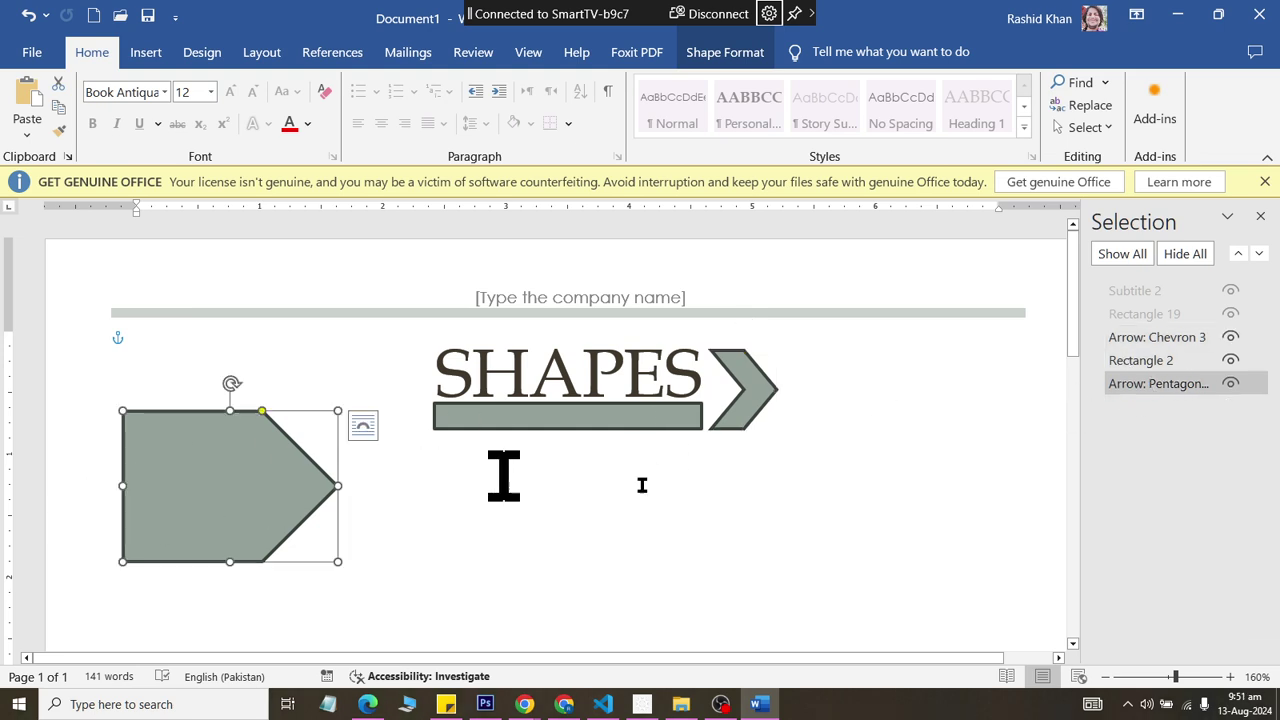
{"action": "left_click", "coordinate": [1202, 386]}
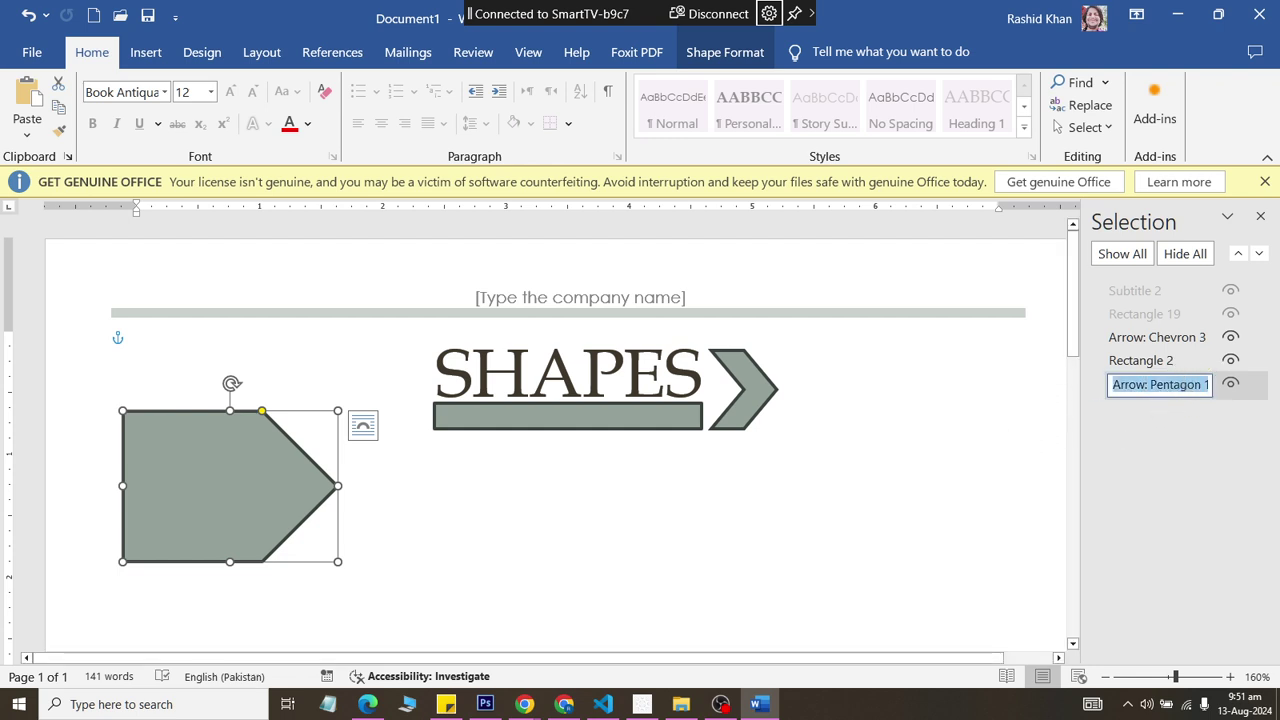
{"action": "type", "text": "One"}
{"action": "left_click", "coordinate": [1160, 362]}
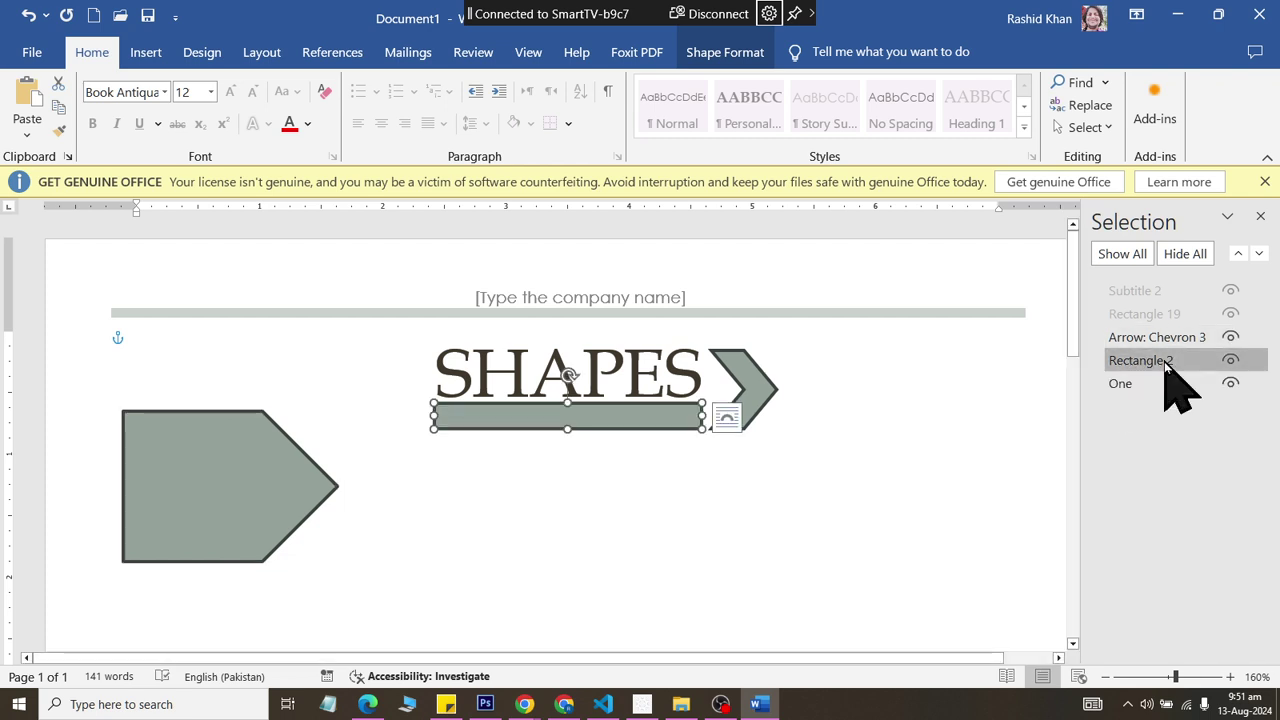
{"action": "left_click", "coordinate": [1165, 362]}
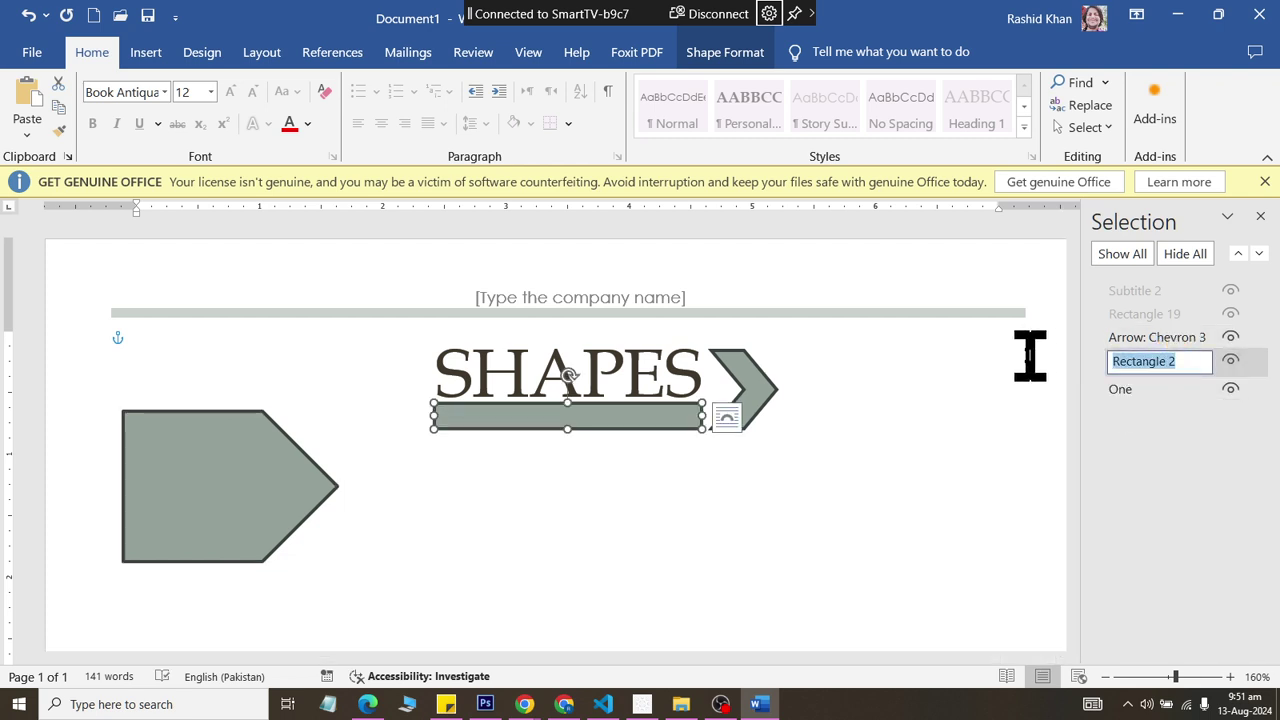
{"action": "type", "text": "Two"}
{"action": "key", "text": "Return"}
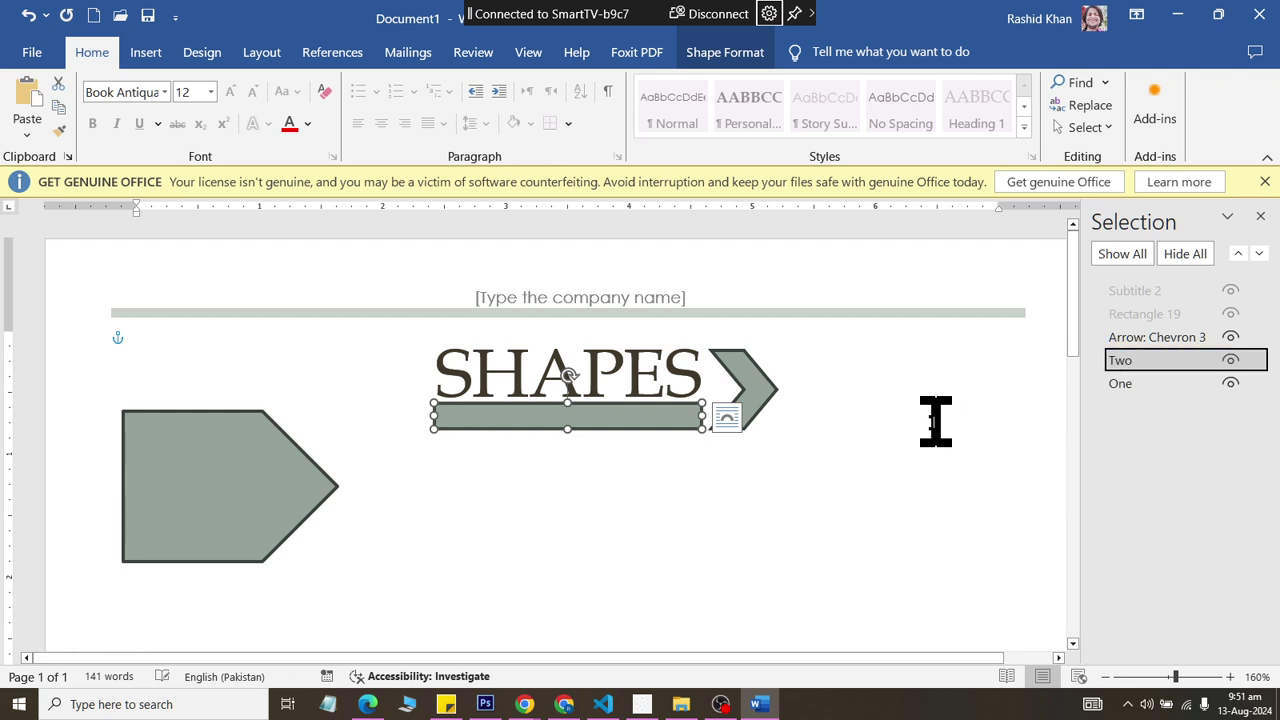
- Rename the chevron arrow Three in the Selection Pane
{"action": "left_click", "coordinate": [1150, 339]}
{"action": "left_click", "coordinate": [1150, 339]}
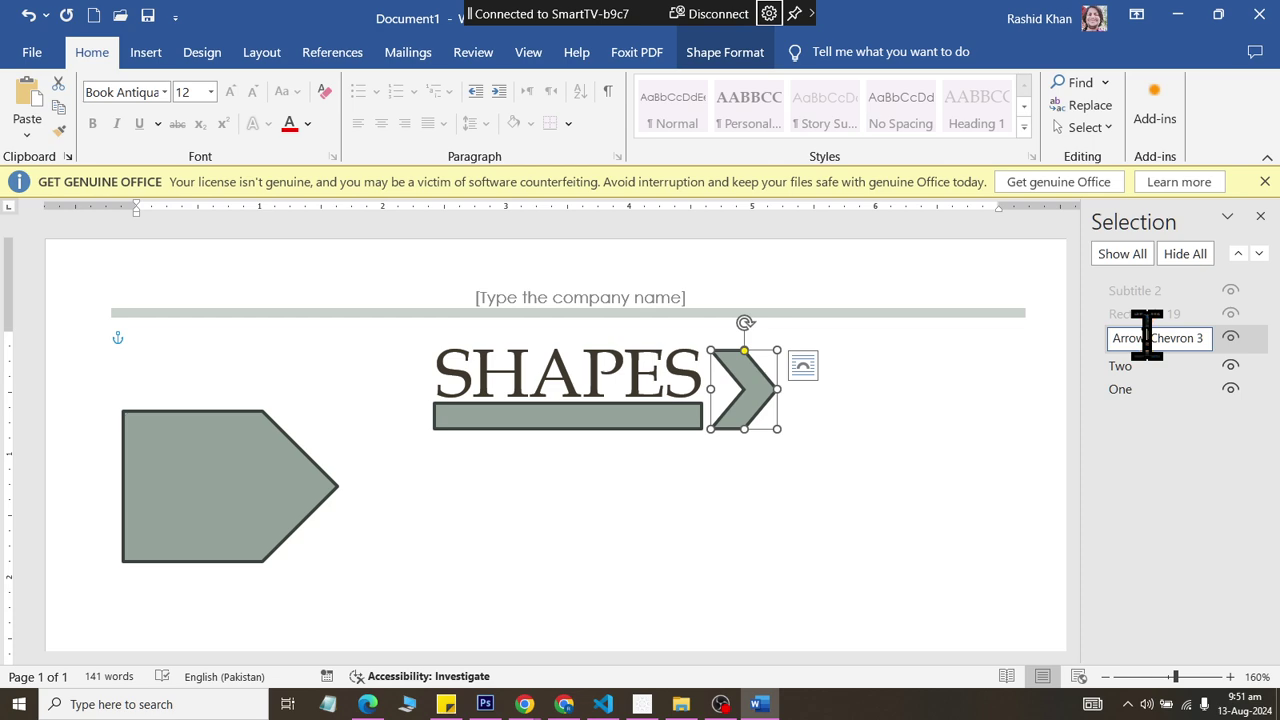
{"action": "right_click", "coordinate": [1030, 390]}
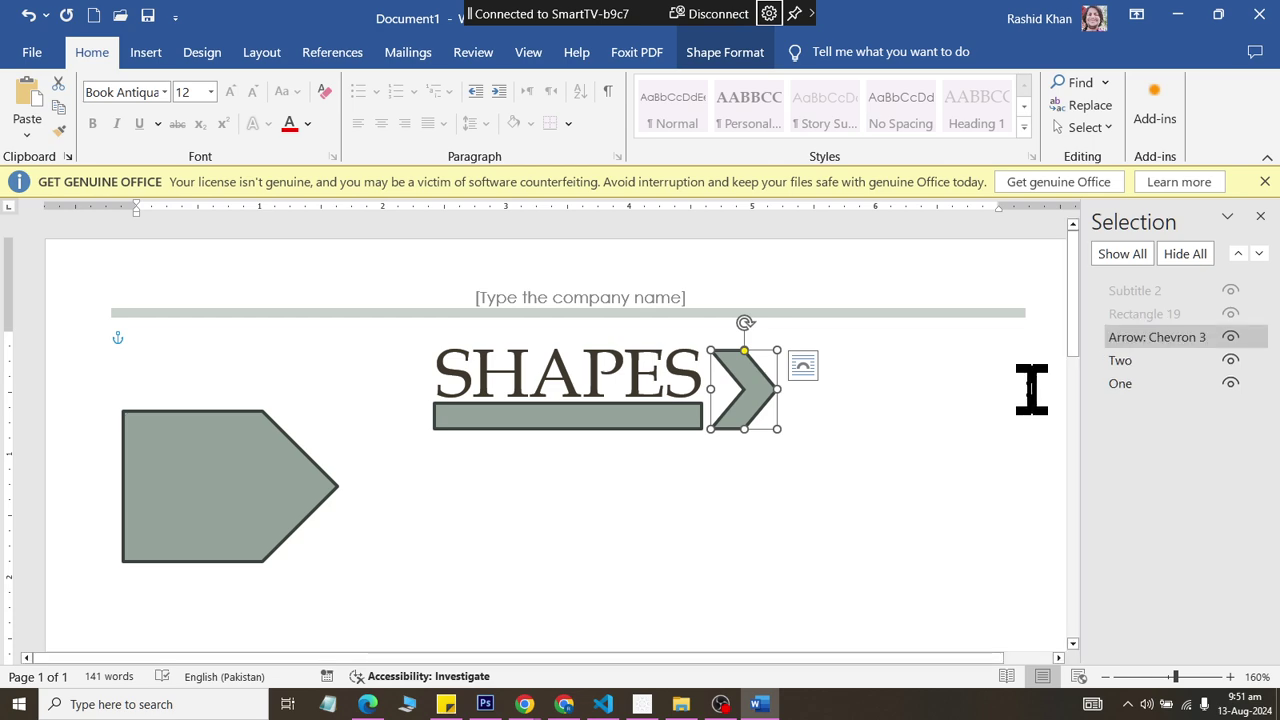
{"action": "left_click", "coordinate": [297, 486]}
{"action": "left_click", "coordinate": [1152, 340]}
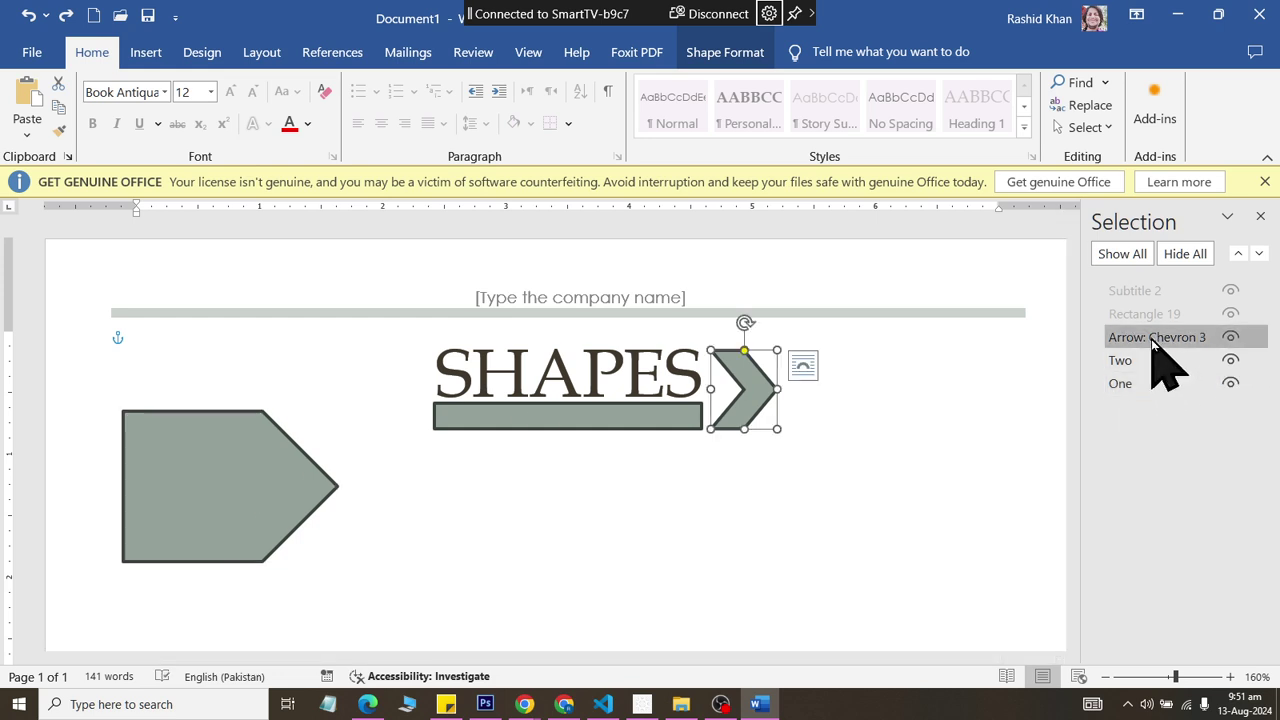
{"action": "double_click", "coordinate": [1170, 338]}
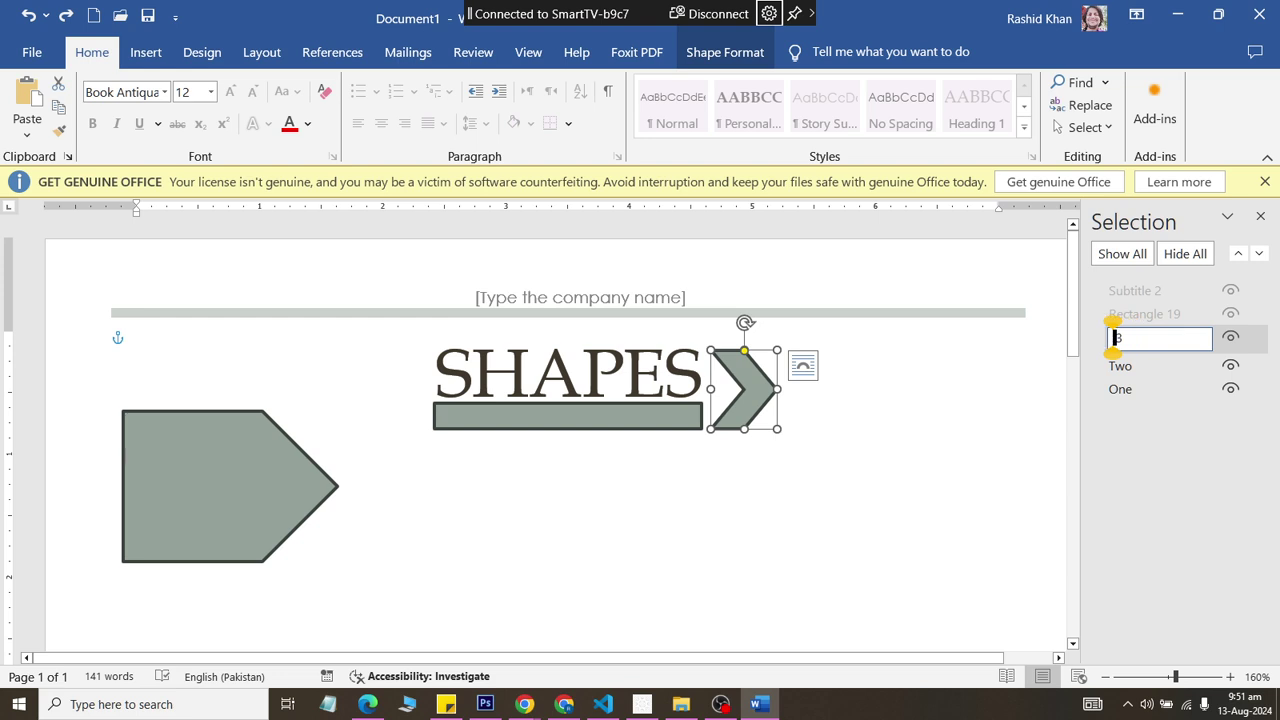
{"action": "type", "text": "Three"}
{"action": "key", "text": "Return"}
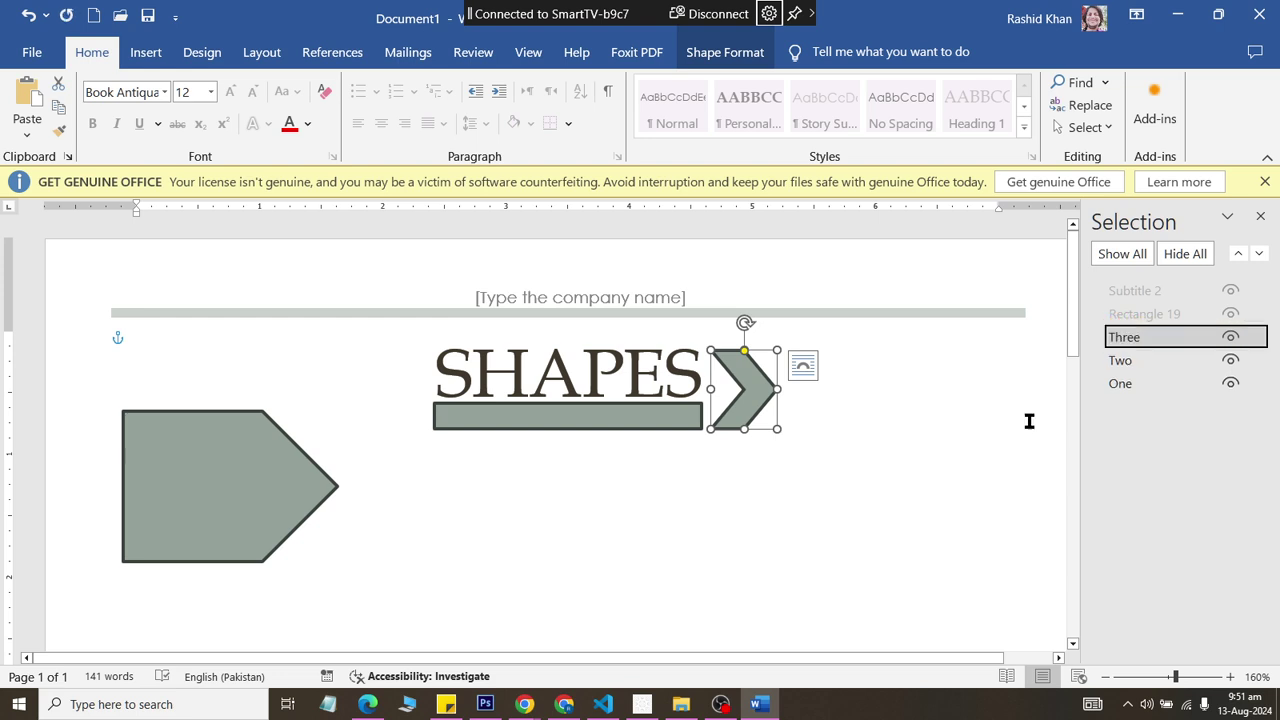
{"action": "left_click", "coordinate": [484, 418]}
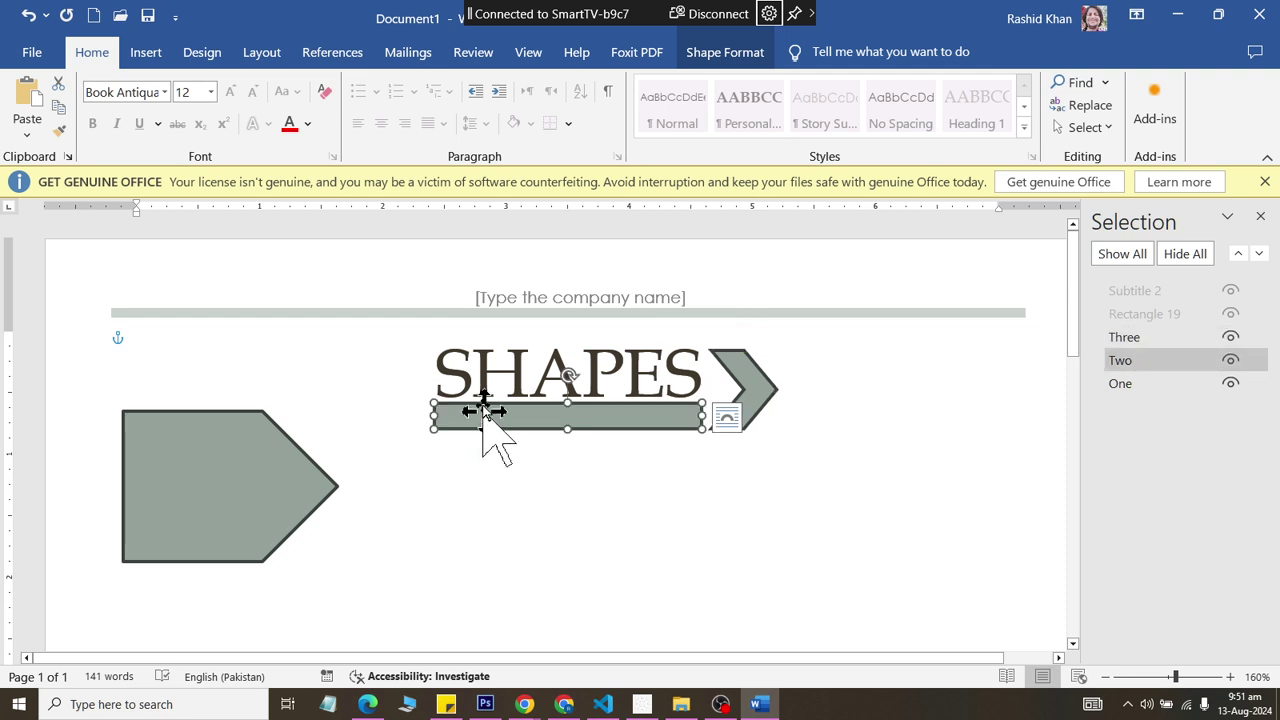
{"action": "left_click", "coordinate": [217, 465]}
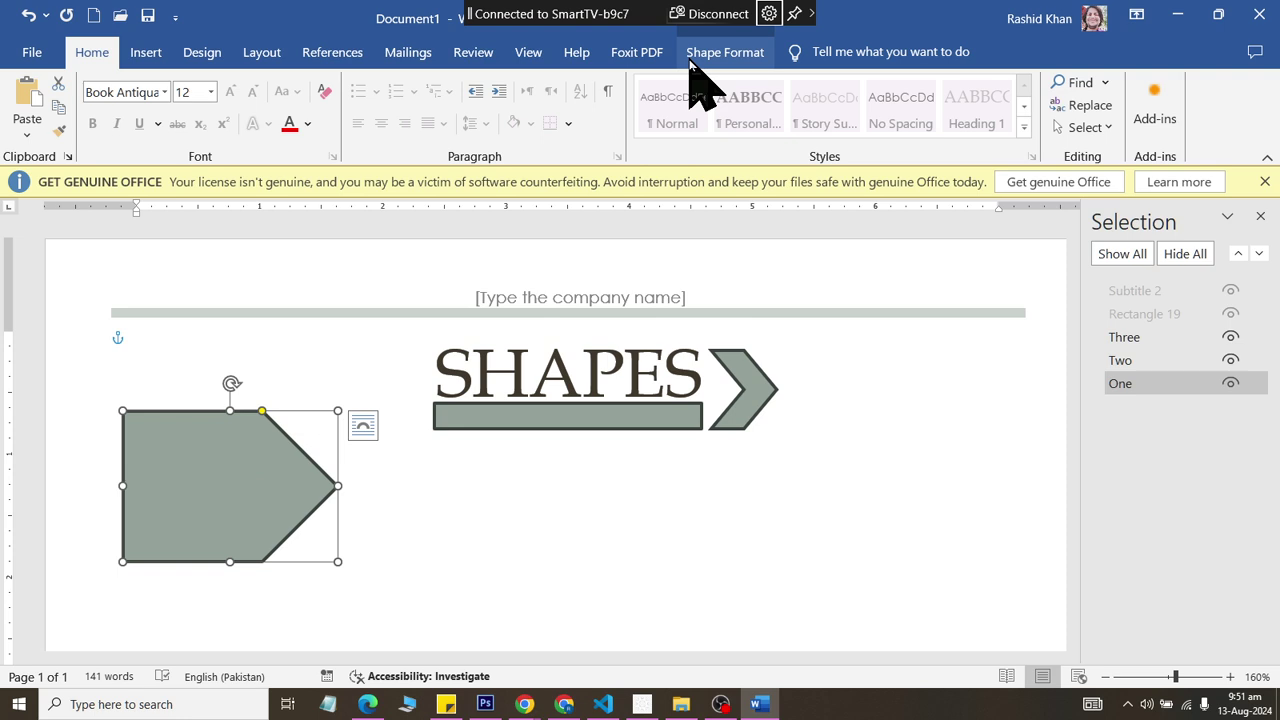
- Apply a dark mauve gradient shape style to pentagon One
{"action": "left_click", "coordinate": [718, 52]}
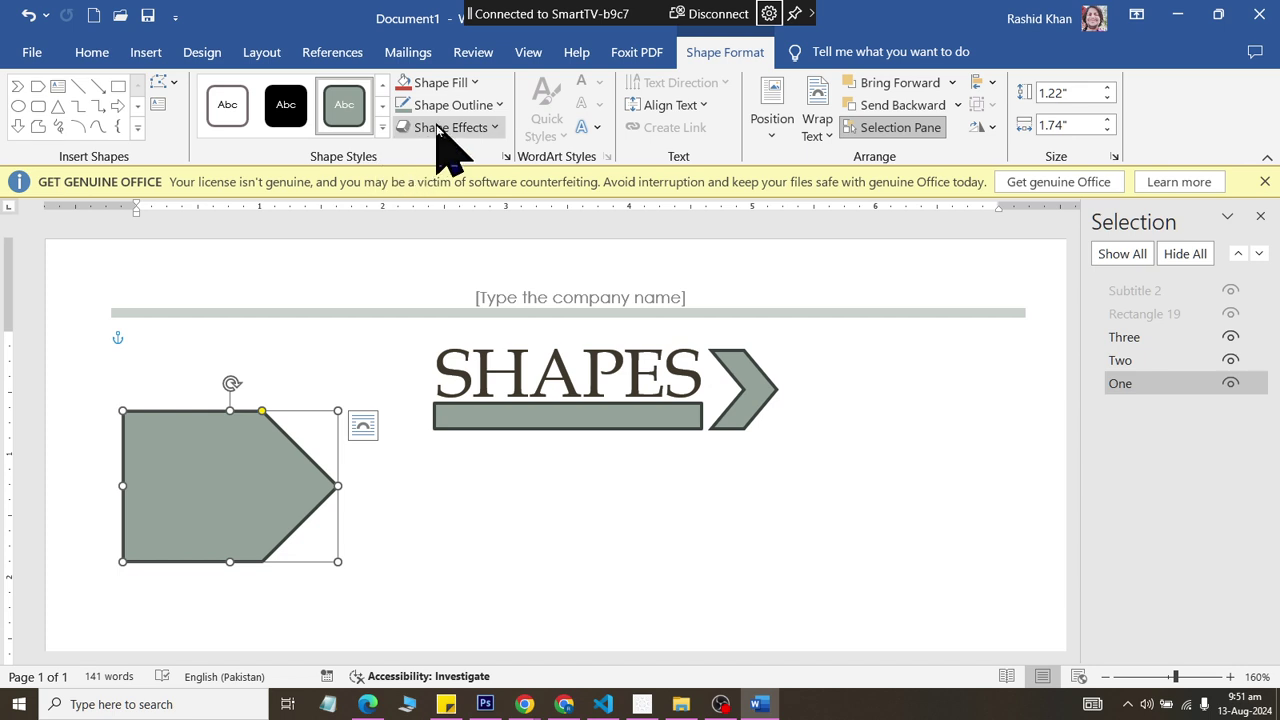
{"action": "left_click", "coordinate": [381, 127]}
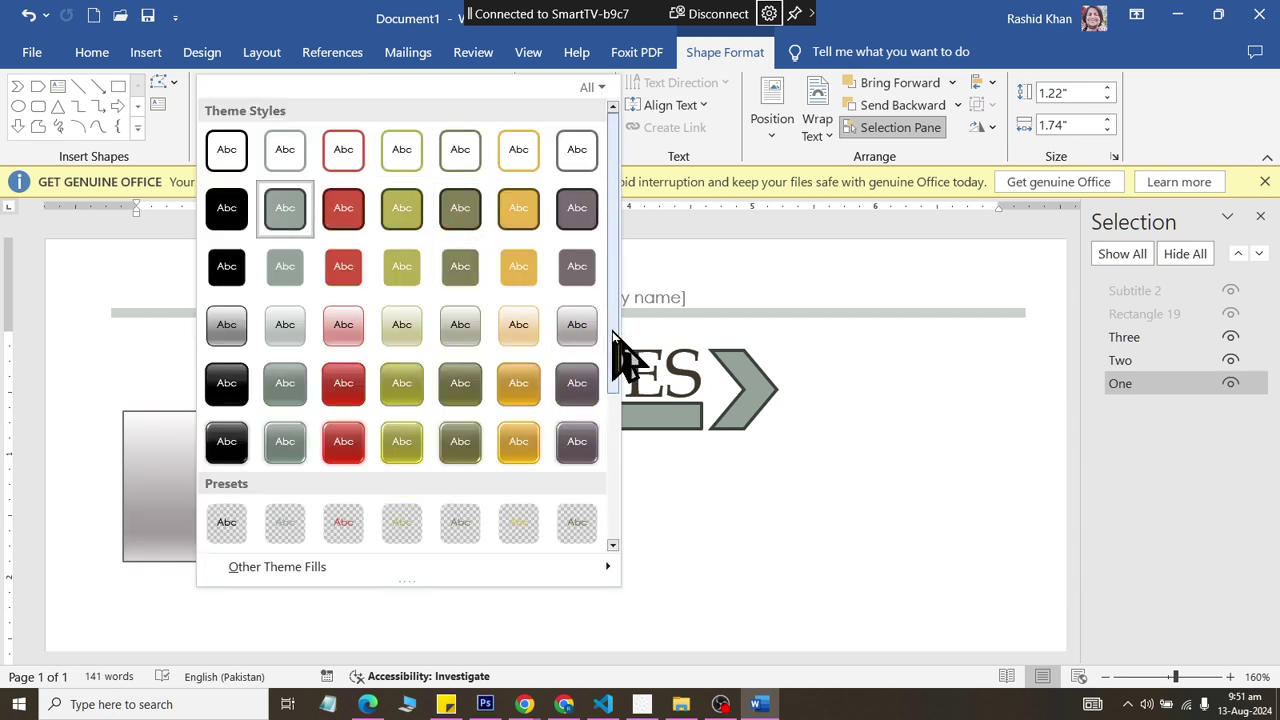
{"action": "mouse_move", "coordinate": [612, 338]}
{"action": "left_mouse_down"}
{"action": "mouse_move", "coordinate": [614, 500]}
{"action": "mouse_move", "coordinate": [614, 272]}
{"action": "left_mouse_up"}
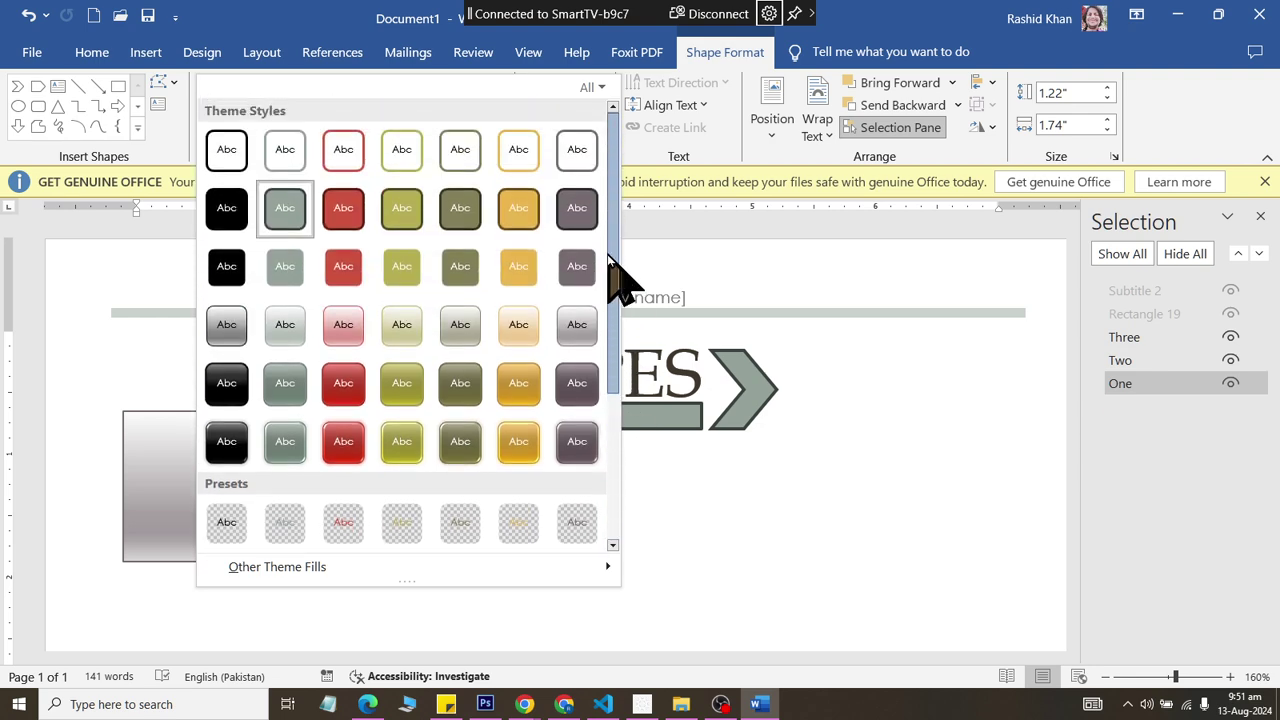
{"action": "left_click", "coordinate": [580, 390]}
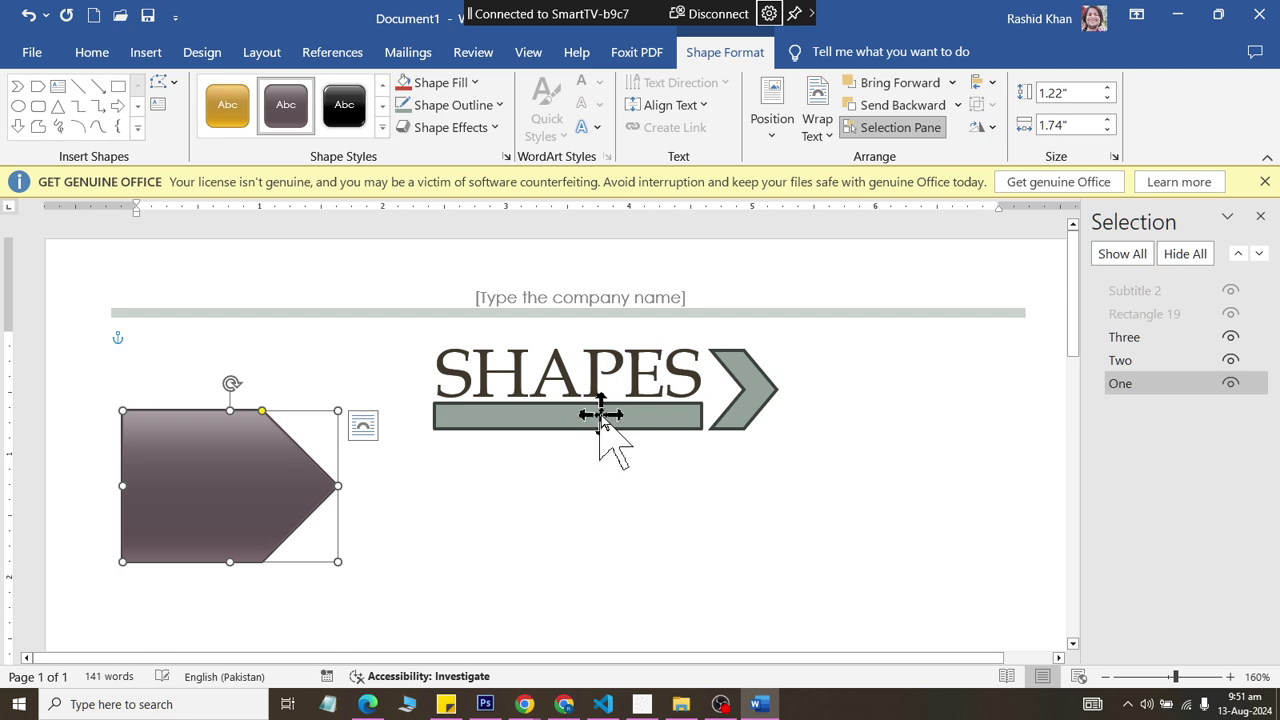
- Give bar Two a glossy red style and chevron Three an olive style
{"action": "left_click", "coordinate": [600, 415]}
{"action": "left_click", "coordinate": [381, 127]}
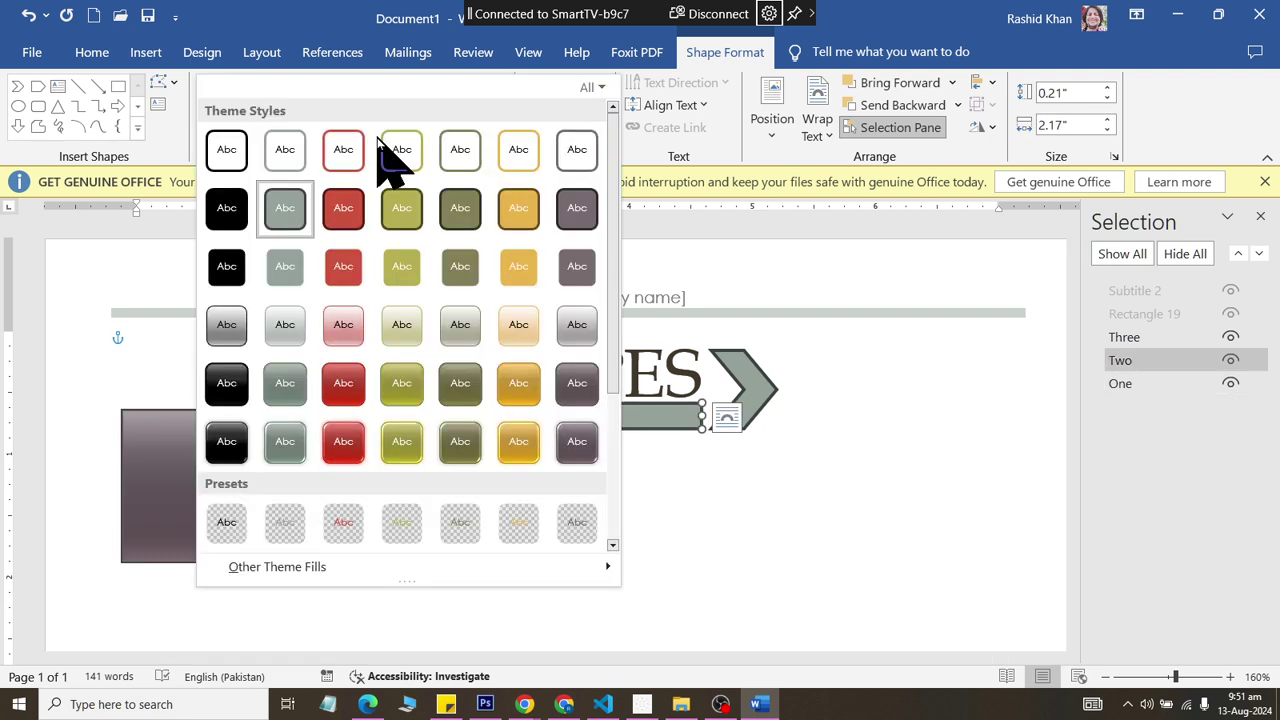
{"action": "left_click", "coordinate": [350, 390]}
{"action": "left_click", "coordinate": [763, 400]}
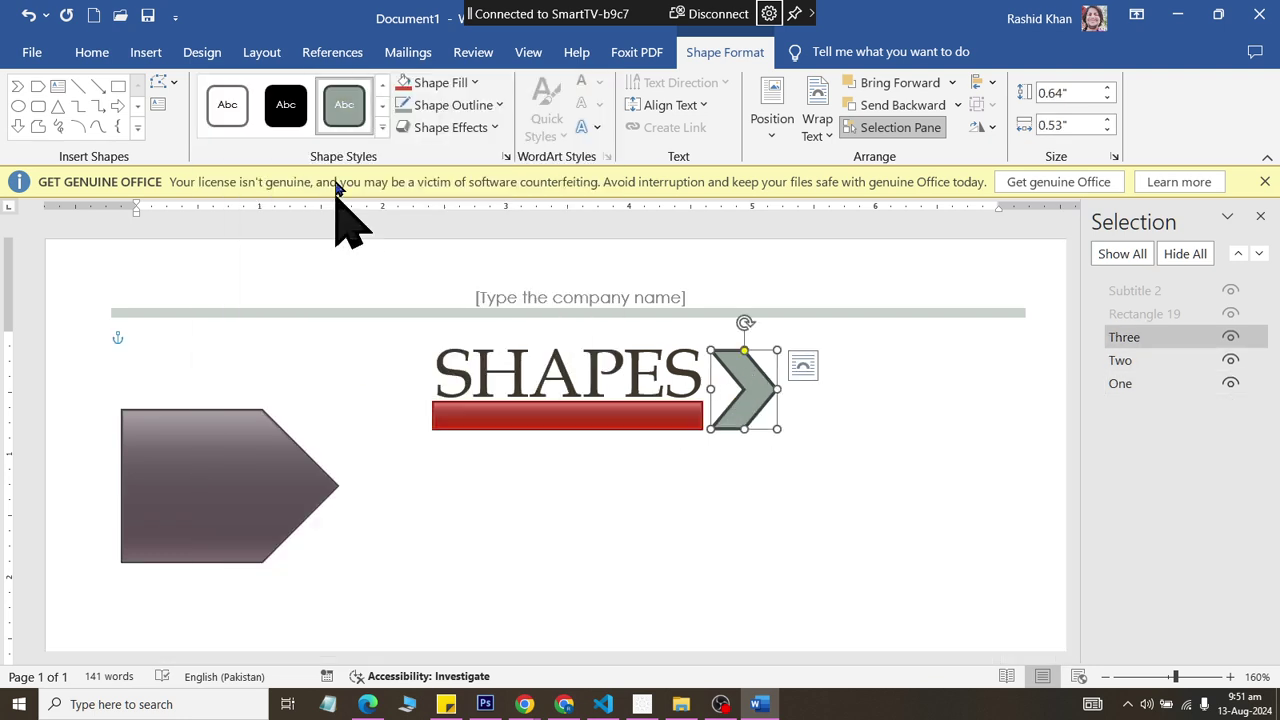
{"action": "left_click", "coordinate": [382, 127]}
{"action": "left_click", "coordinate": [399, 441]}
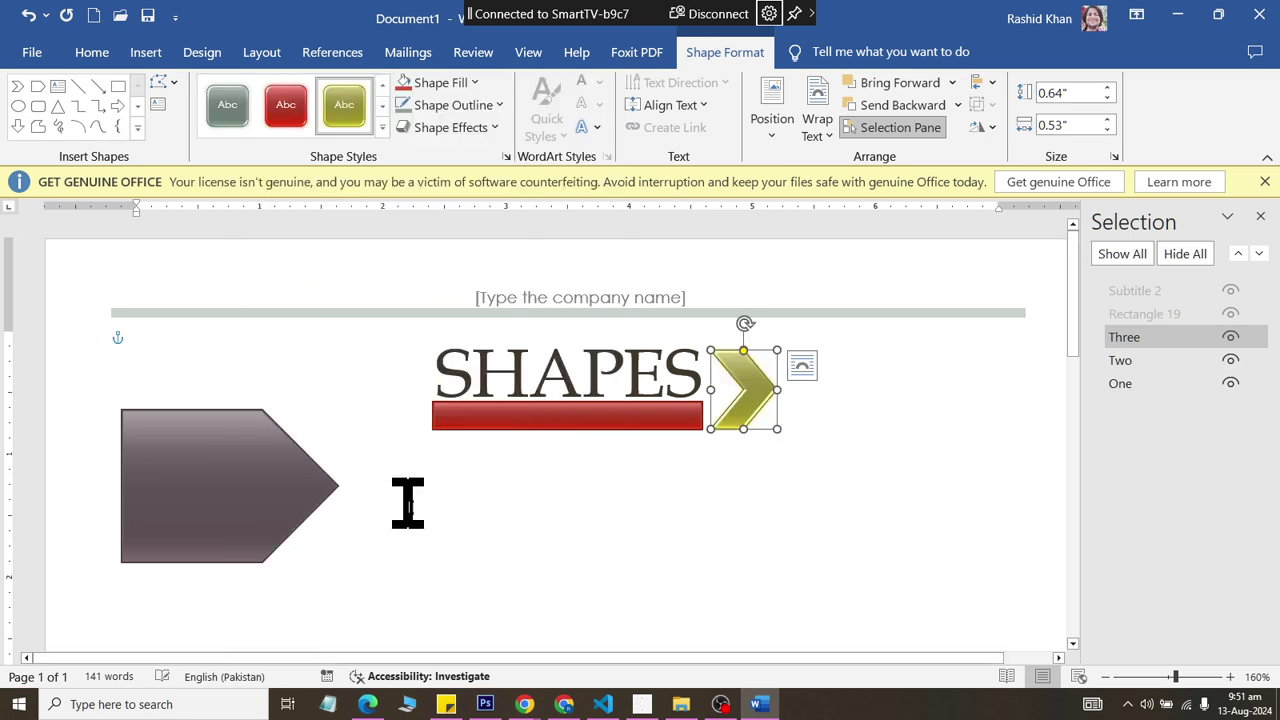
{"action": "left_click", "coordinate": [195, 465]}
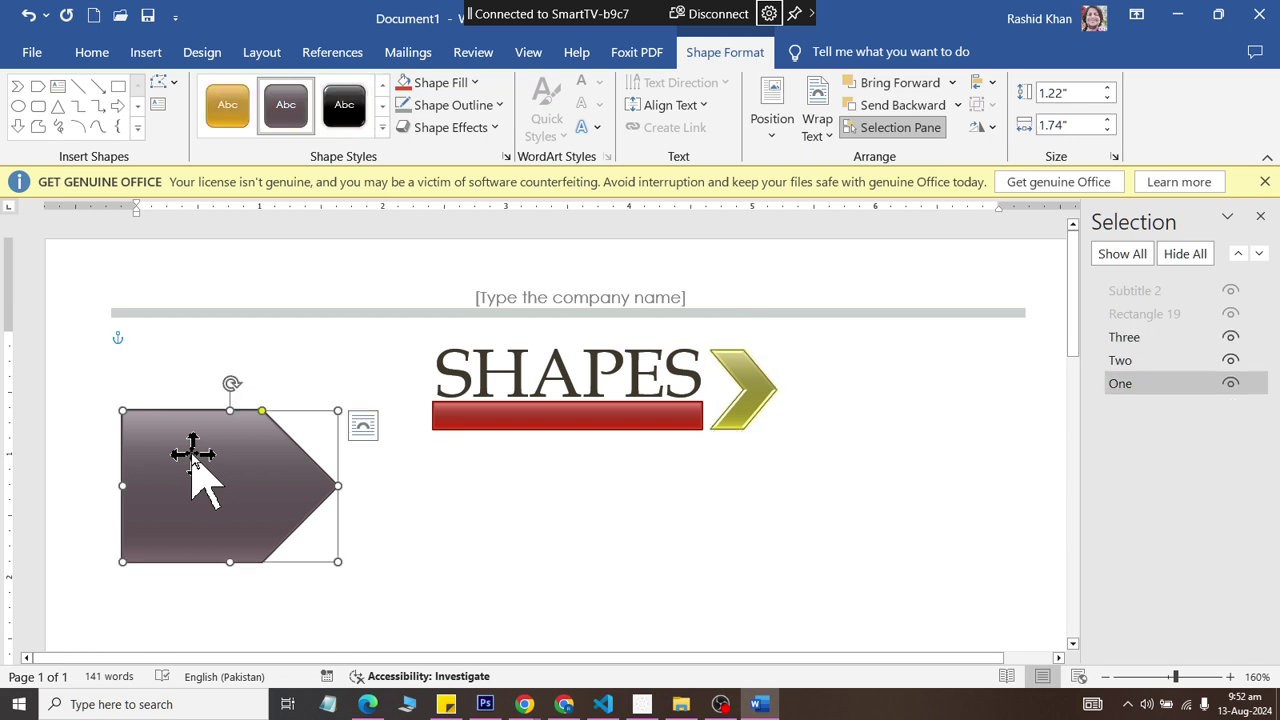
- Fill pentagon One with gold, then custom purple #820FD9, then choose a picture fill
{"action": "left_click", "coordinate": [443, 85]}
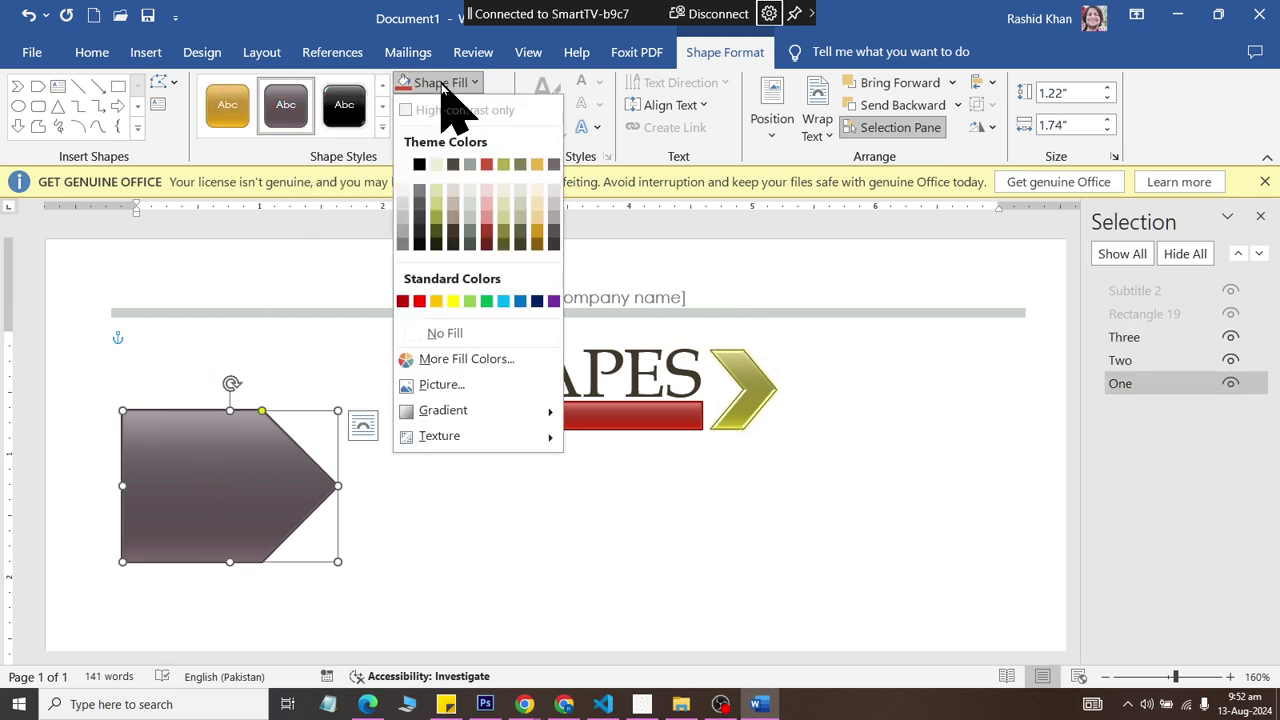
{"action": "left_click", "coordinate": [533, 232]}
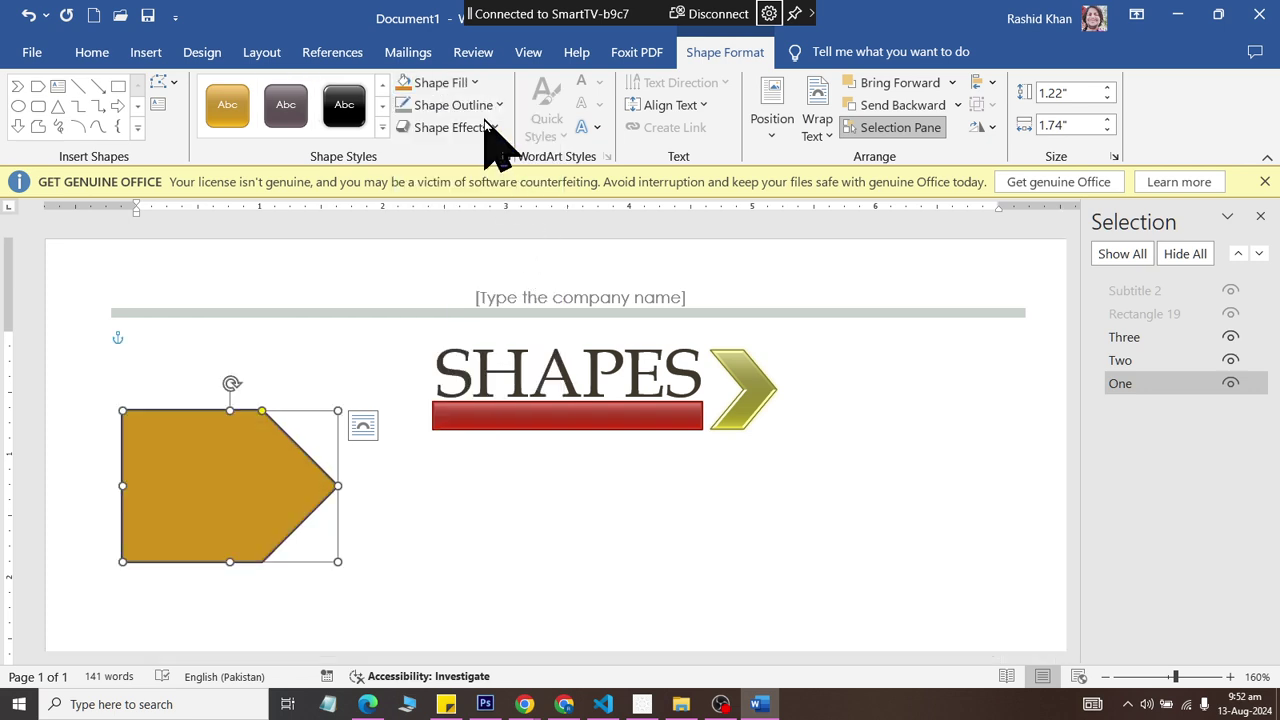
{"action": "left_click", "coordinate": [468, 83]}
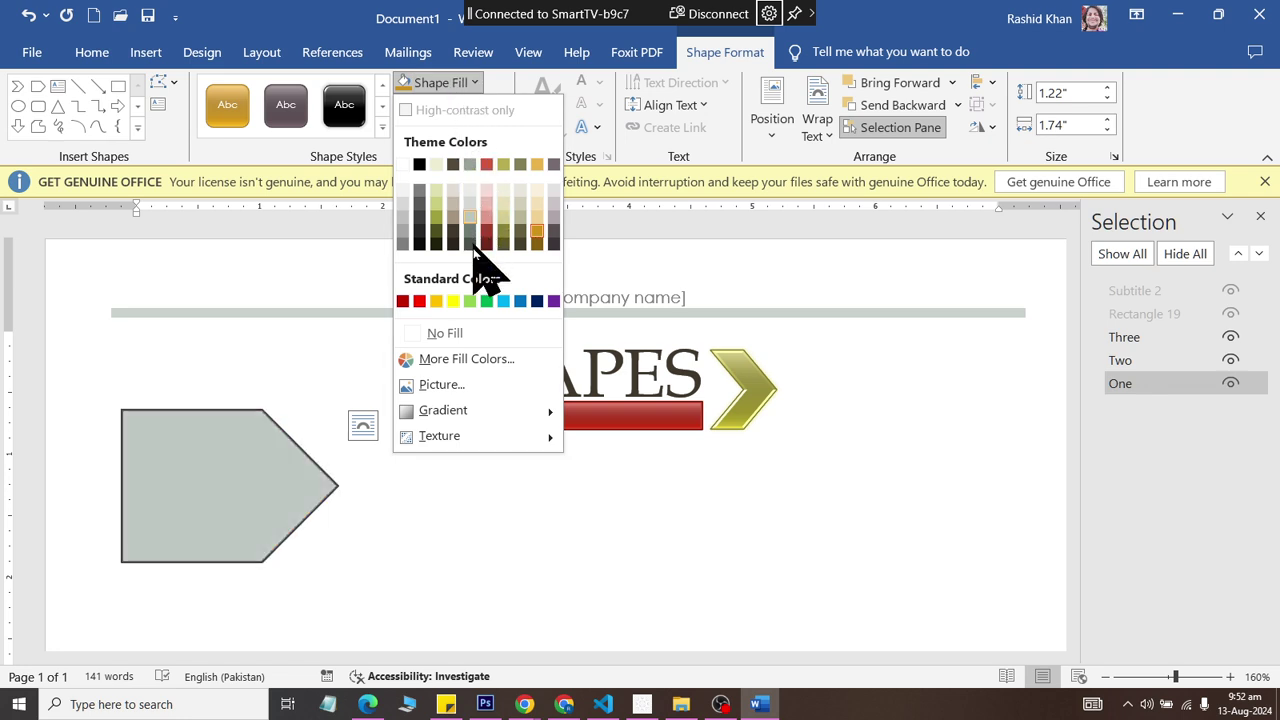
{"action": "left_click", "coordinate": [463, 360]}
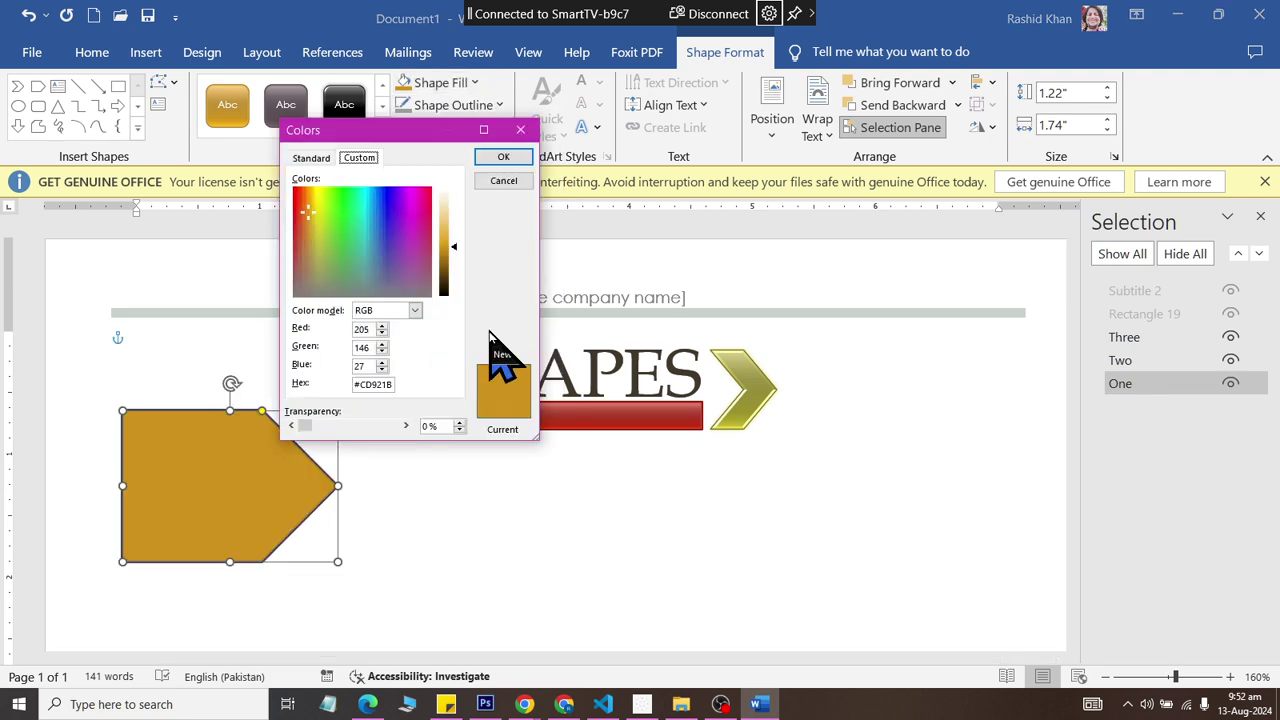
{"action": "left_click", "coordinate": [403, 206]}
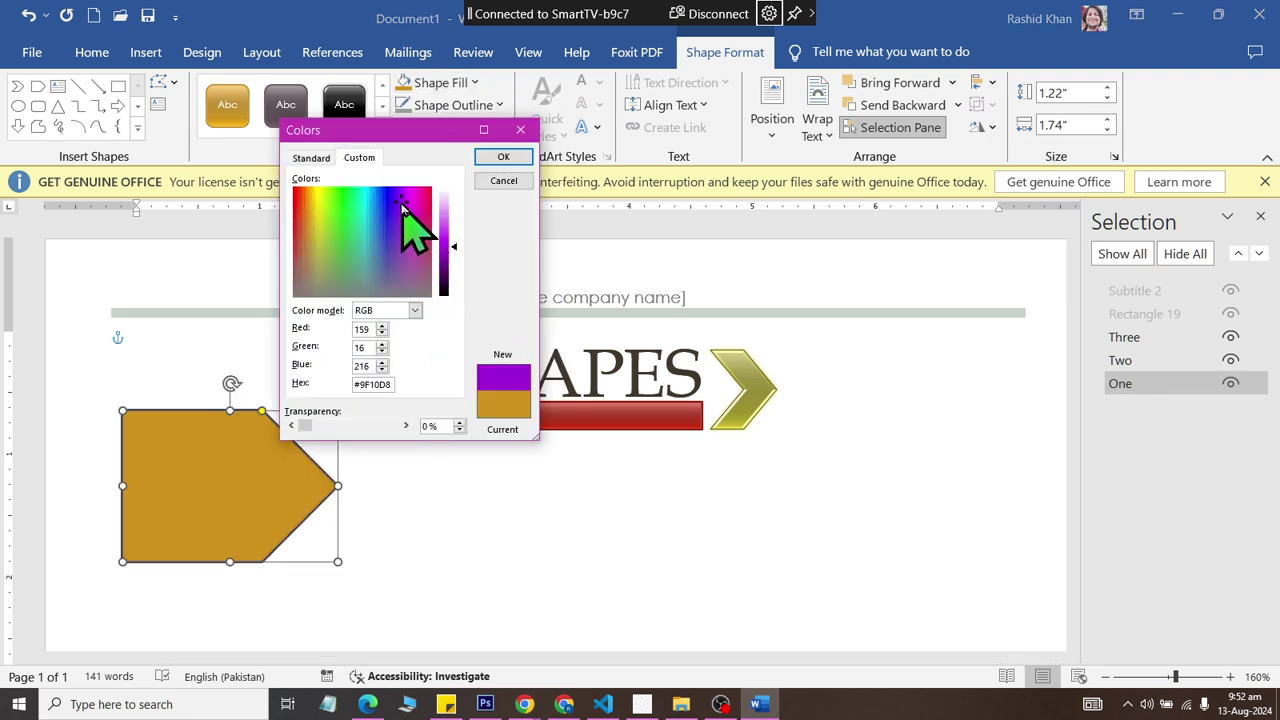
{"action": "left_click", "coordinate": [503, 157]}
{"action": "left_click", "coordinate": [465, 85]}
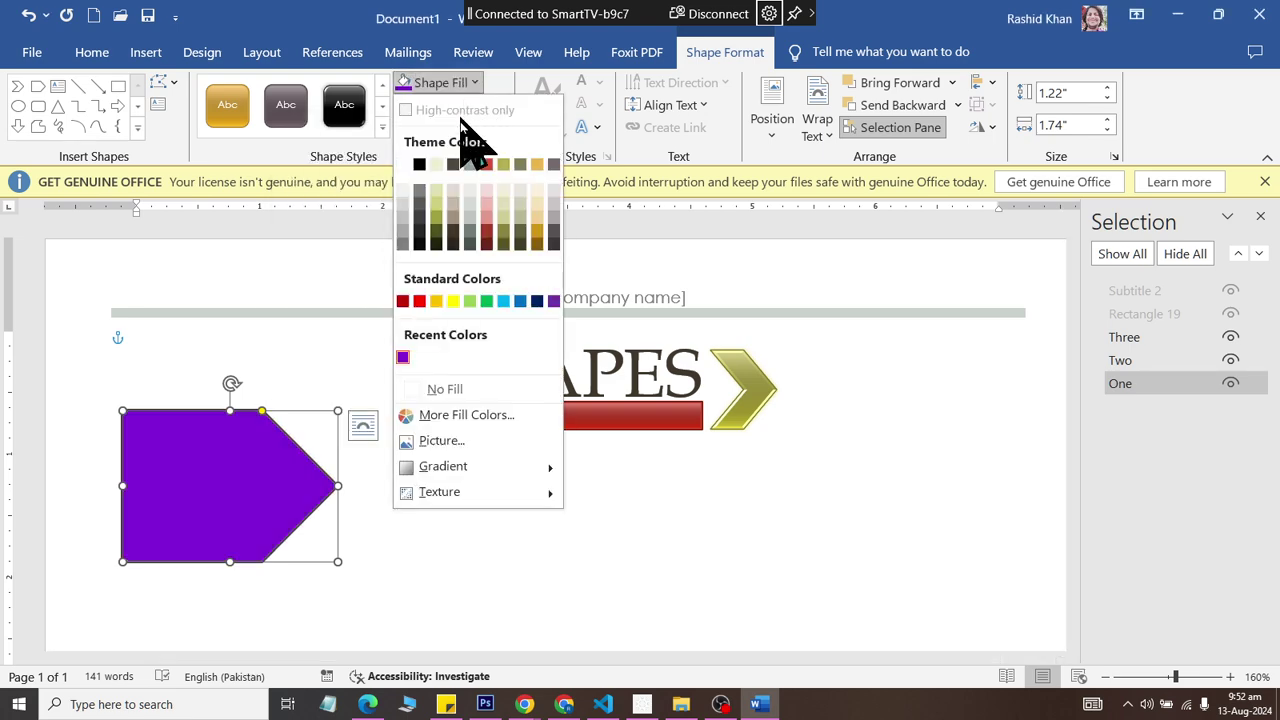
{"action": "left_click", "coordinate": [451, 440]}
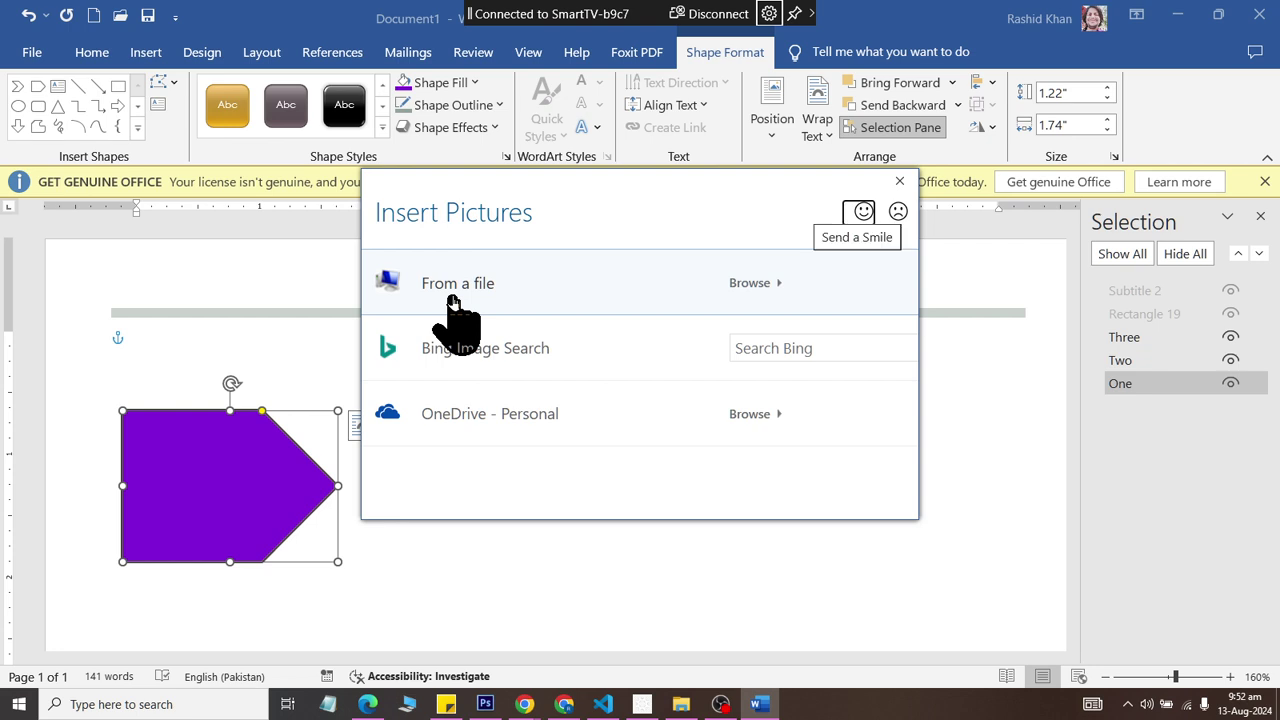
- Fill pentagon One with the photo of a hand holding a globe
{"action": "left_click", "coordinate": [749, 283]}
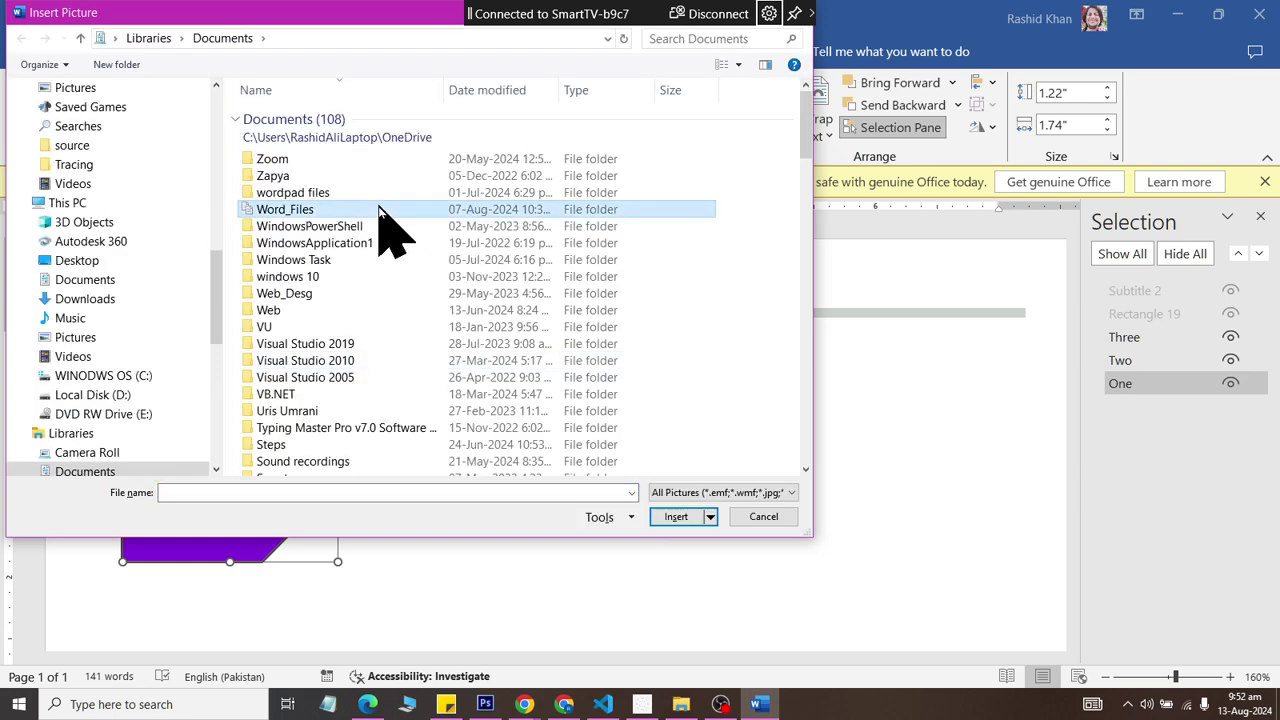
{"action": "scroll", "coordinate": [380, 210], "scroll_direction": "down", "scroll_amount": 15}
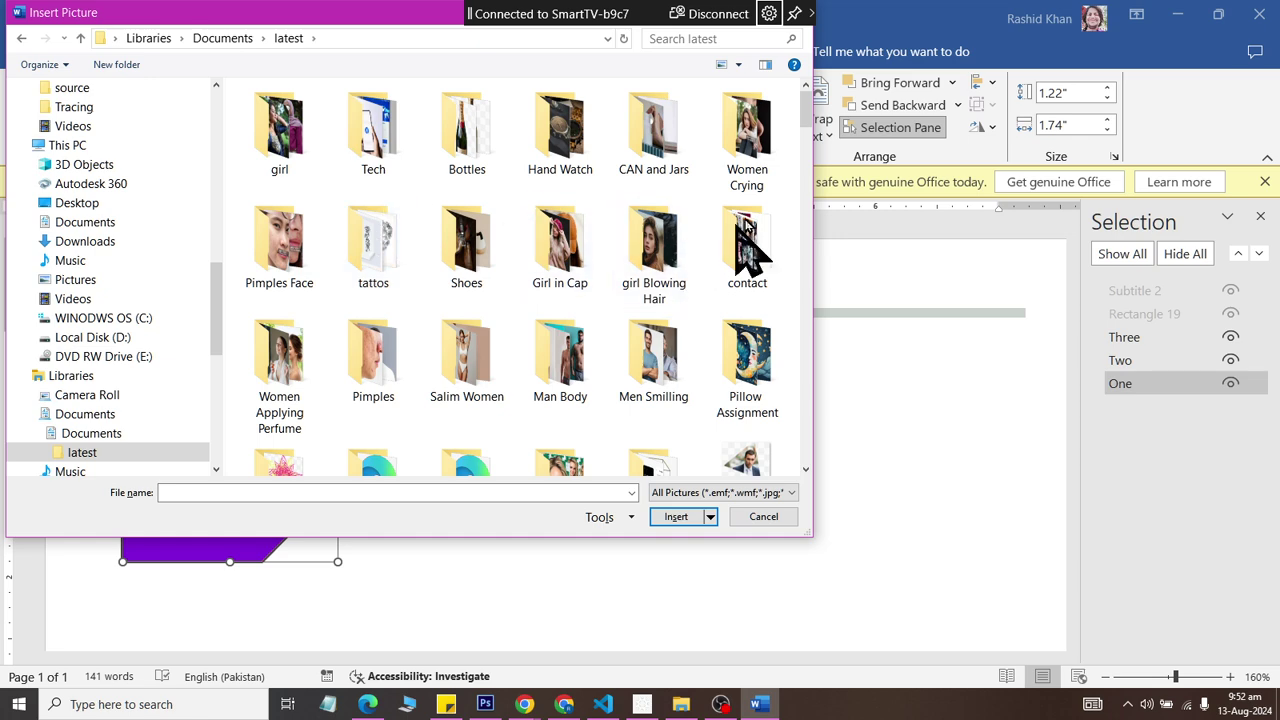
{"action": "scroll", "coordinate": [735, 305], "scroll_direction": "down", "scroll_amount": 10}
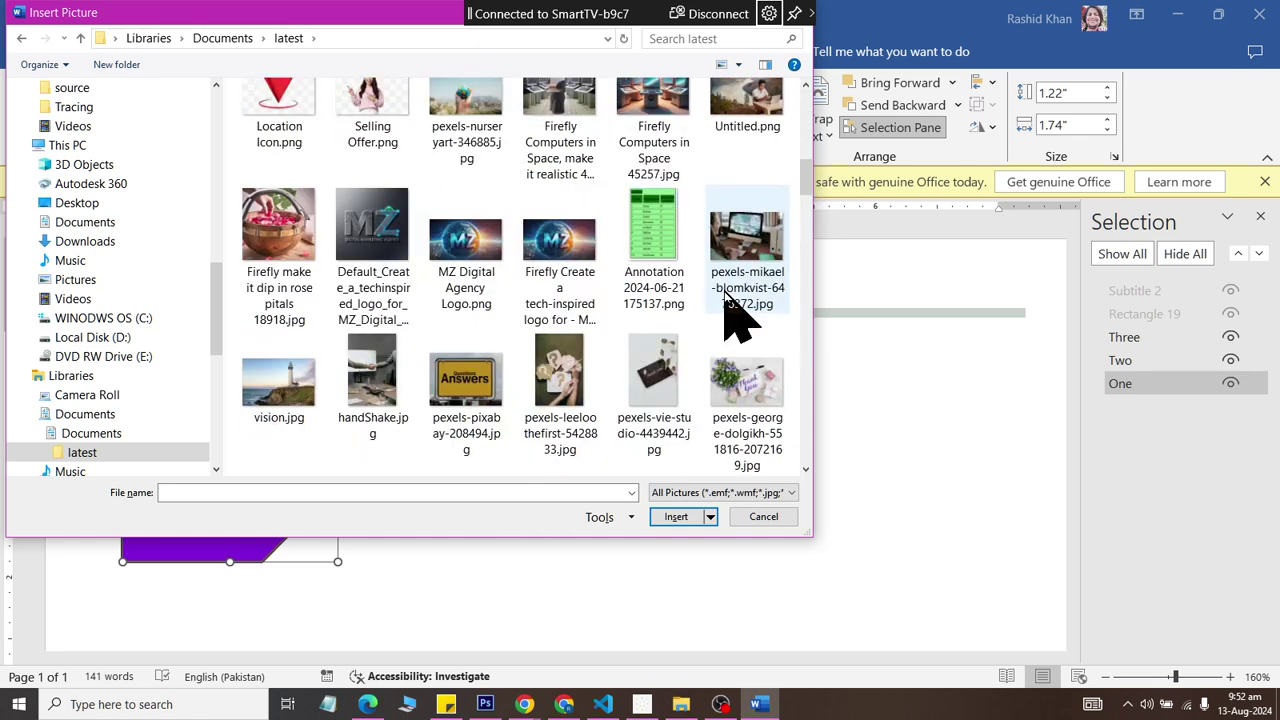
{"action": "left_click", "coordinate": [443, 115]}
{"action": "left_click", "coordinate": [676, 516]}
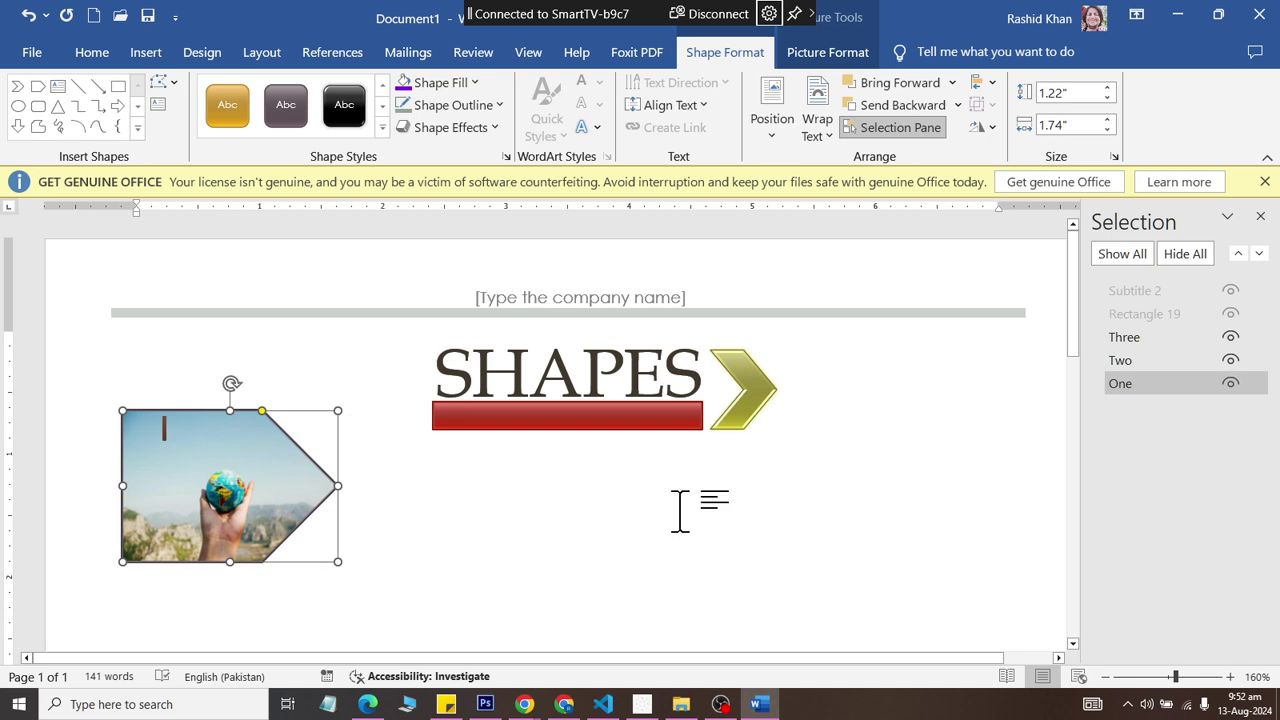
{"action": "left_click", "coordinate": [680, 512]}
{"action": "left_click", "coordinate": [146, 54]}
- Draw a rectangle to the right of SHAPES and move it up and right
{"action": "left_click", "coordinate": [246, 118]}
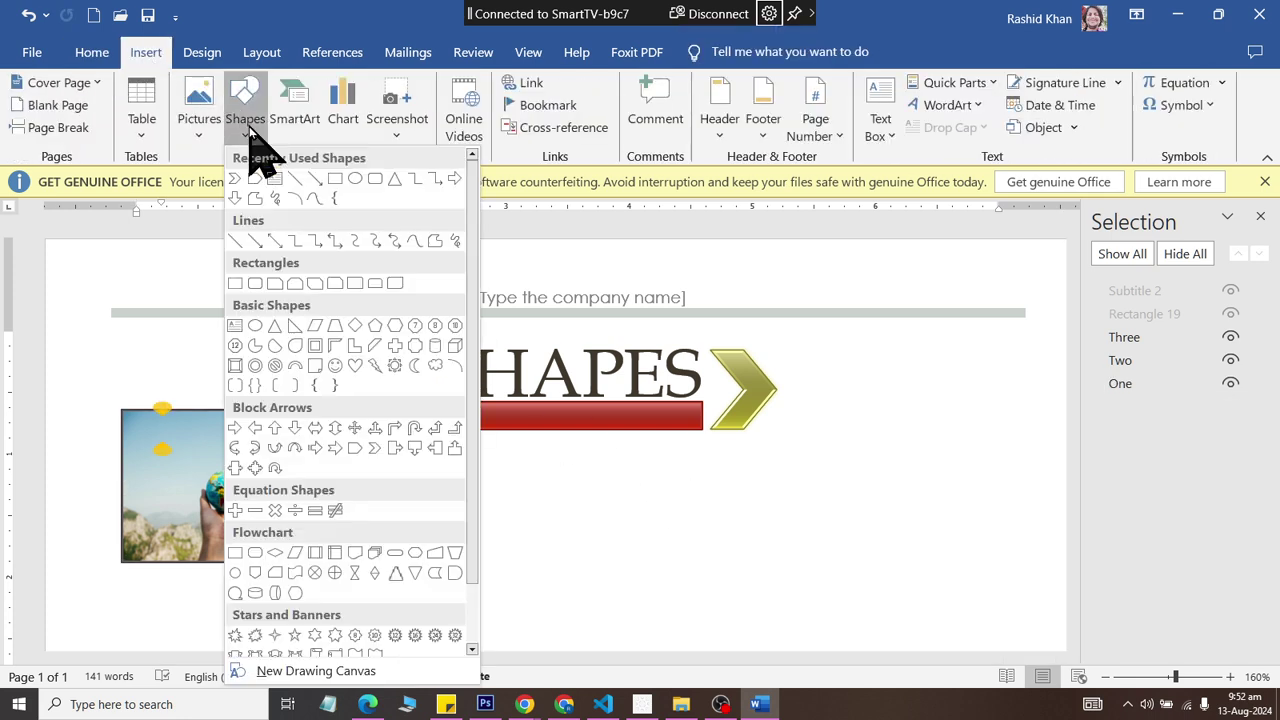
{"action": "left_click", "coordinate": [335, 178]}
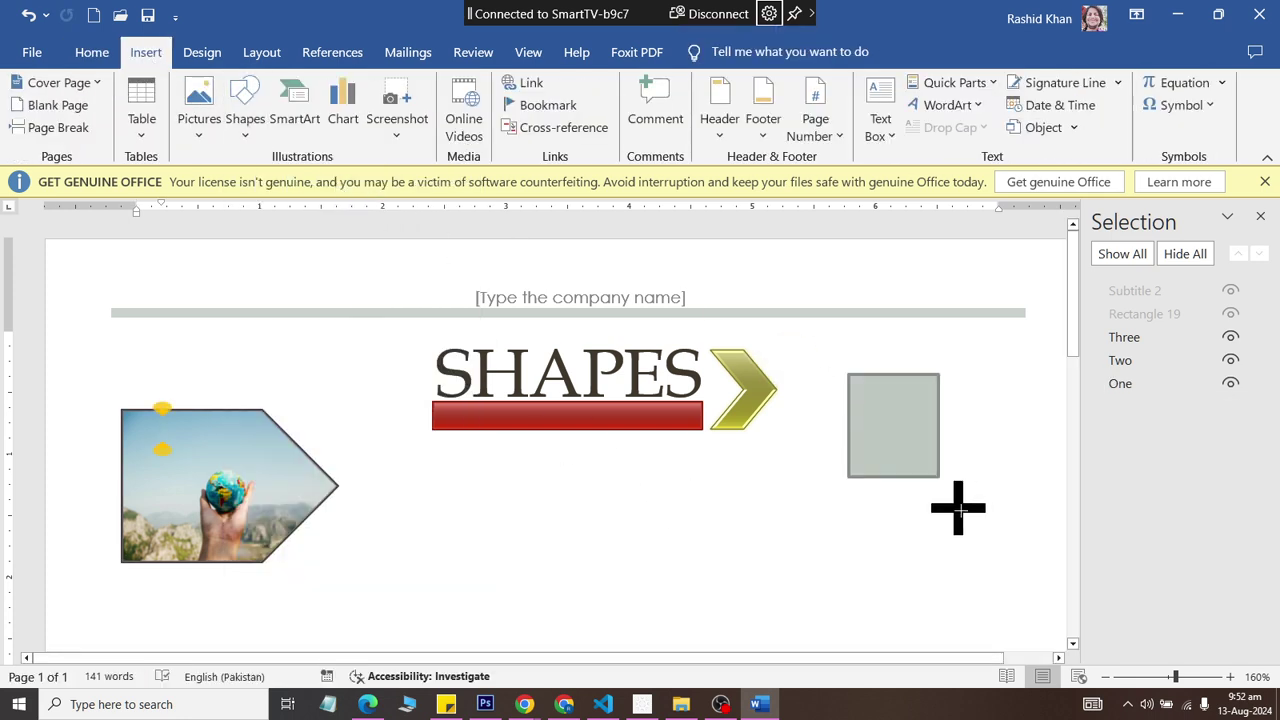
{"action": "left_click_drag", "start_coordinate": [848, 374], "coordinate": [982, 543]}
{"action": "left_click_drag", "start_coordinate": [920, 462], "coordinate": [959, 427]}
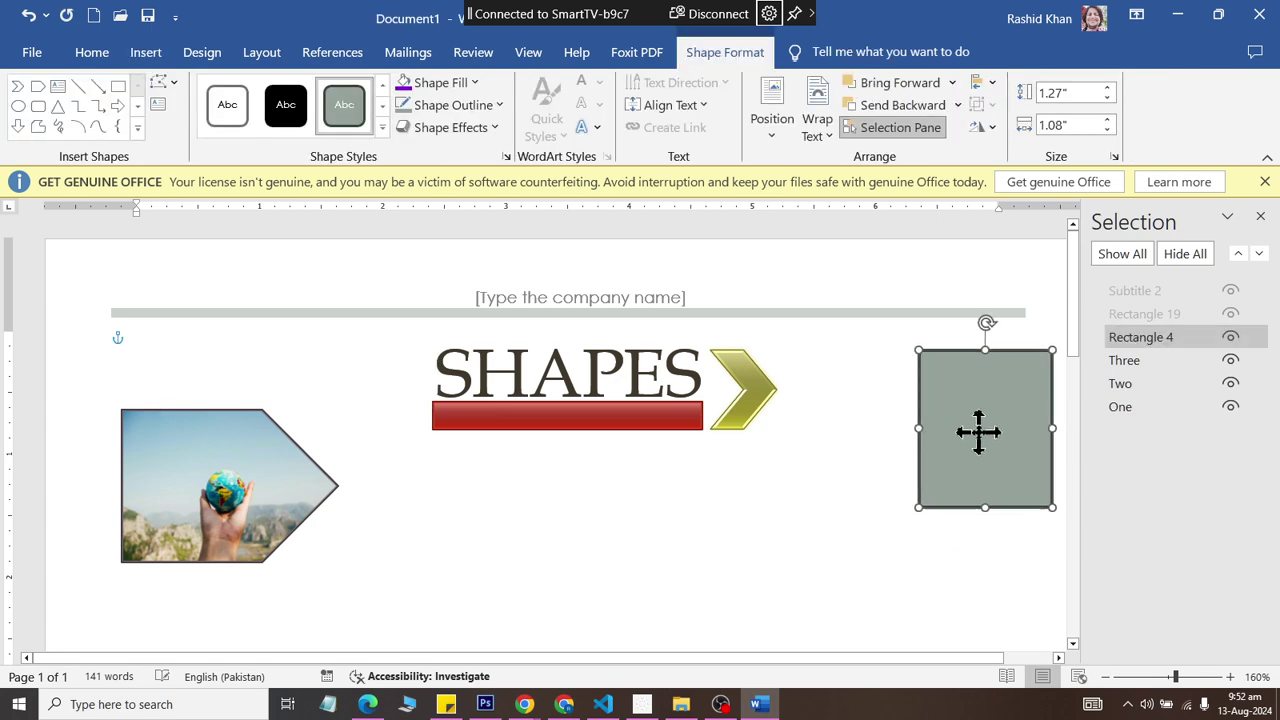
- Fill the new rectangle with 01.png from the Women Crying folder
{"action": "left_click", "coordinate": [443, 83]}
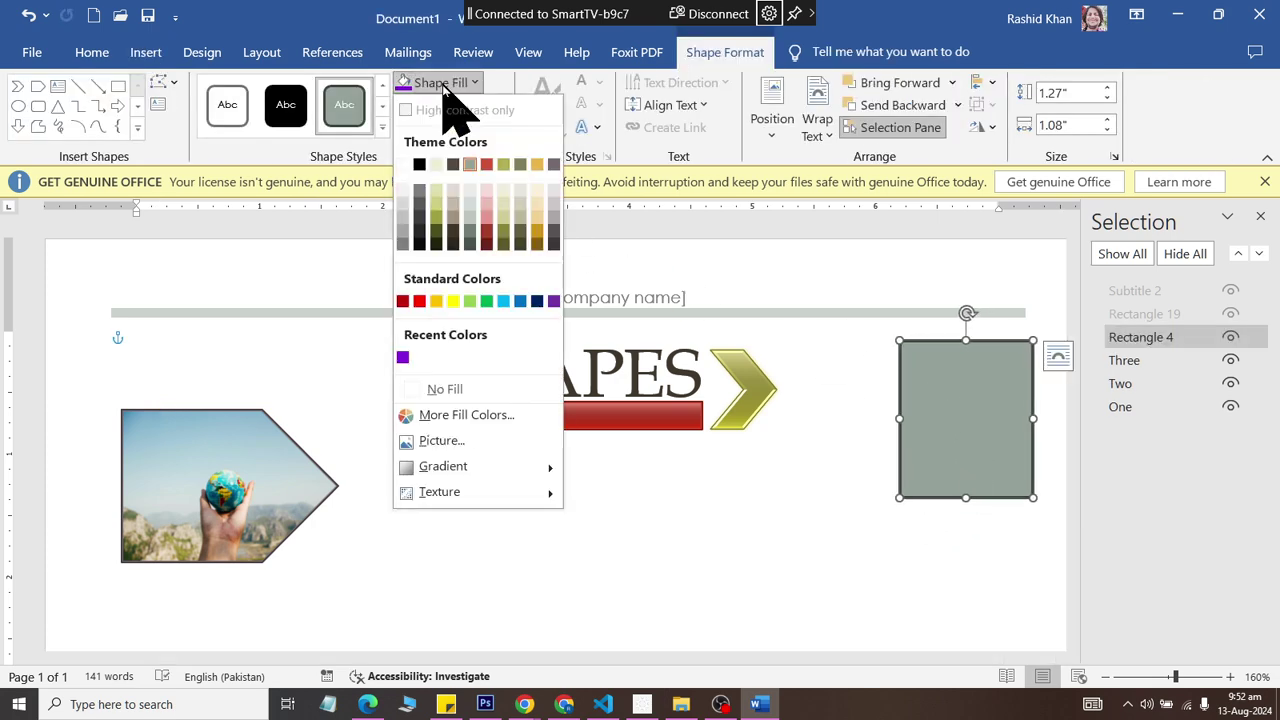
{"action": "left_click", "coordinate": [470, 440]}
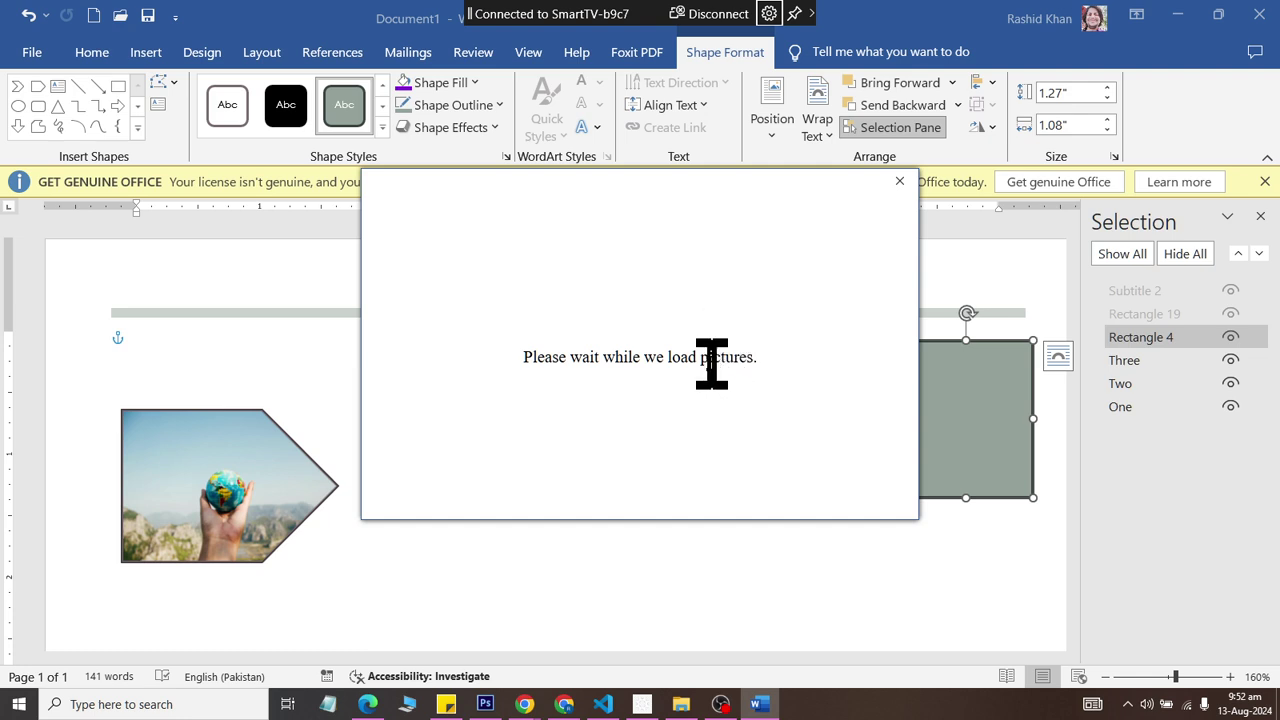
{"action": "left_click", "coordinate": [742, 290]}
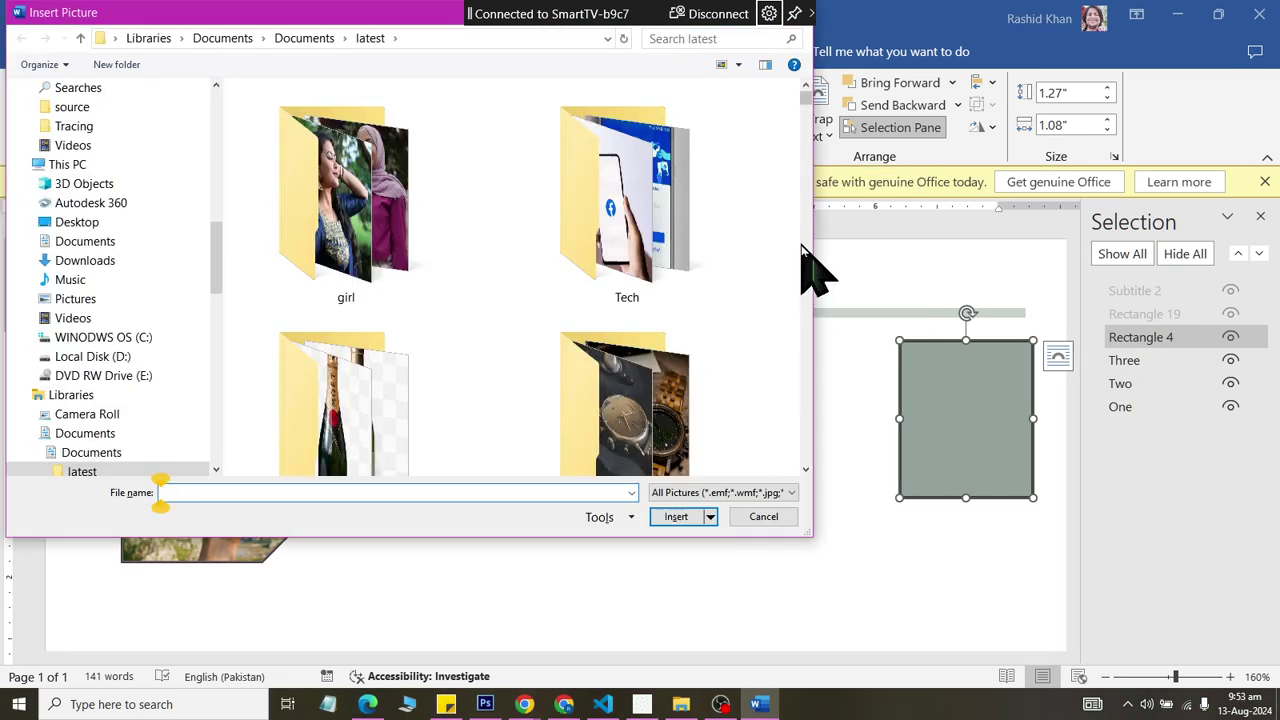
{"action": "scroll", "coordinate": [803, 258], "scroll_direction": "down", "scroll_amount": 1}
{"action": "scroll", "coordinate": [805, 270], "scroll_direction": "down", "scroll_amount": 2}
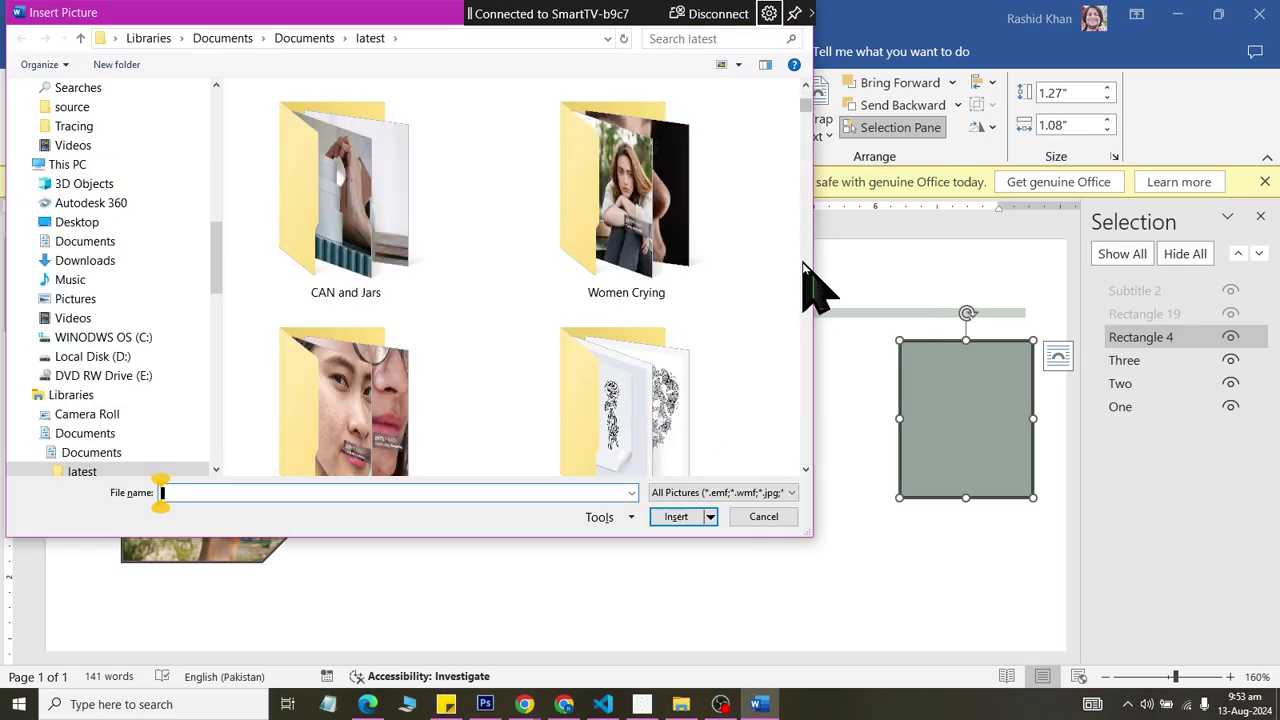
{"action": "double_click", "coordinate": [665, 210]}
{"action": "double_click", "coordinate": [295, 117]}
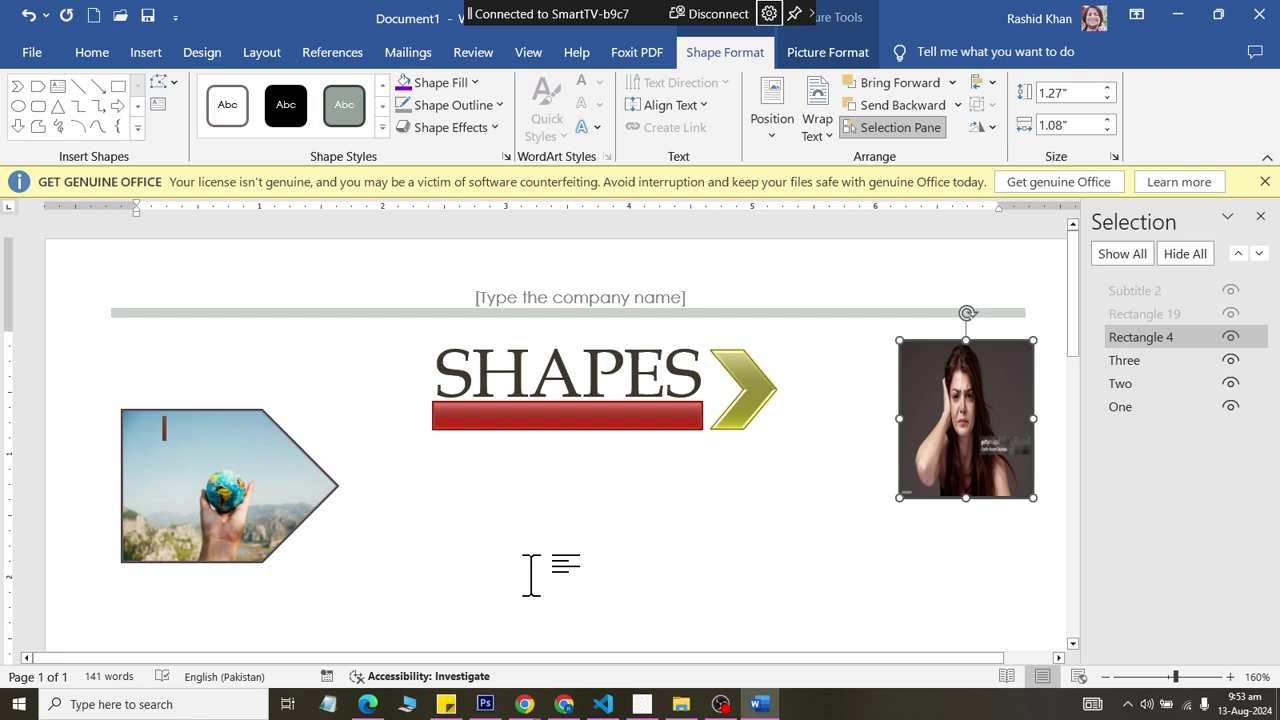
{"action": "key", "text": "Escape"}
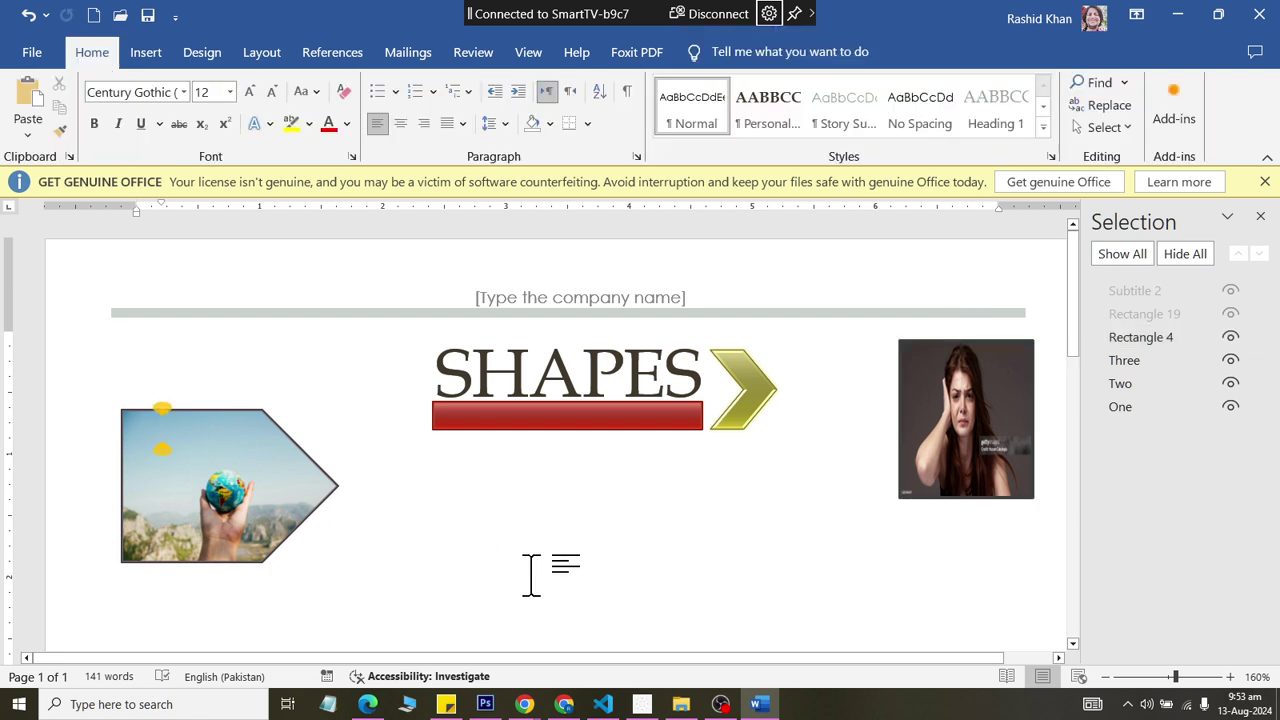
{"action": "left_click", "coordinate": [229, 468]}
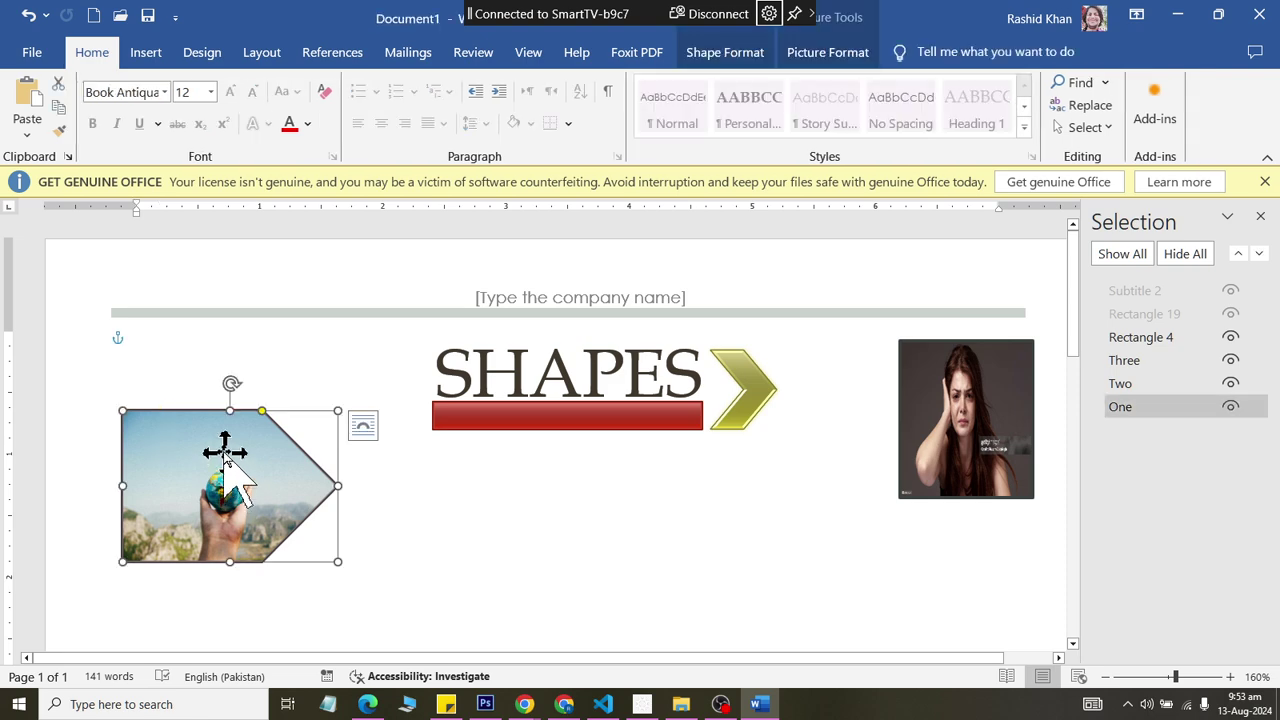
- Draw a Round Single Corner Rectangle below the SHAPES title
{"action": "left_click", "coordinate": [150, 55]}
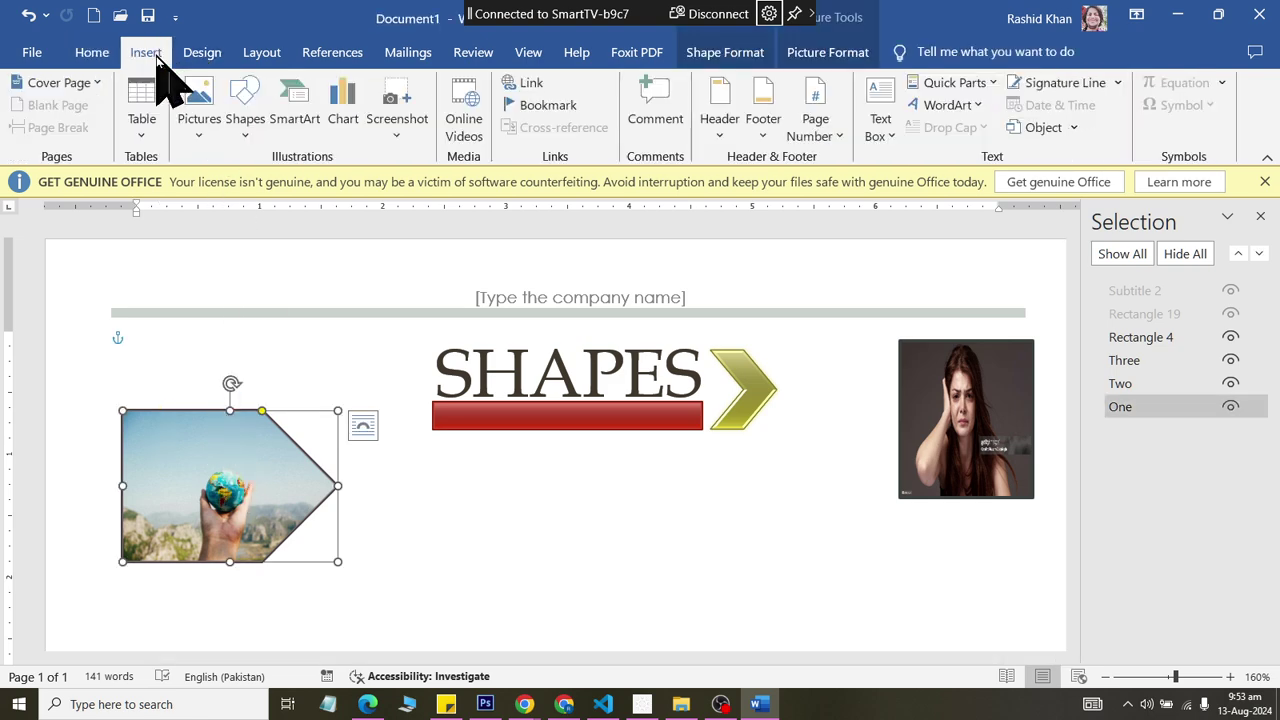
{"action": "left_click", "coordinate": [246, 138]}
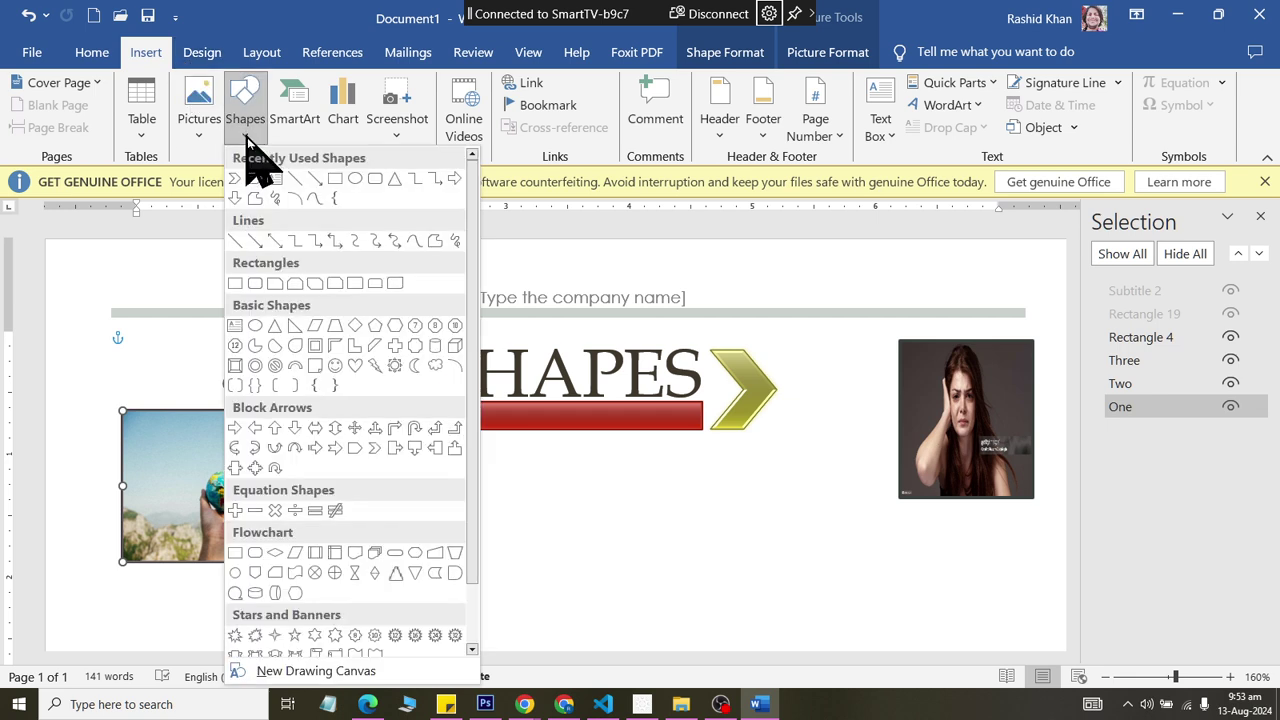
{"action": "left_click", "coordinate": [395, 285]}
{"action": "left_click_drag", "start_coordinate": [429, 467], "coordinate": [700, 582]}
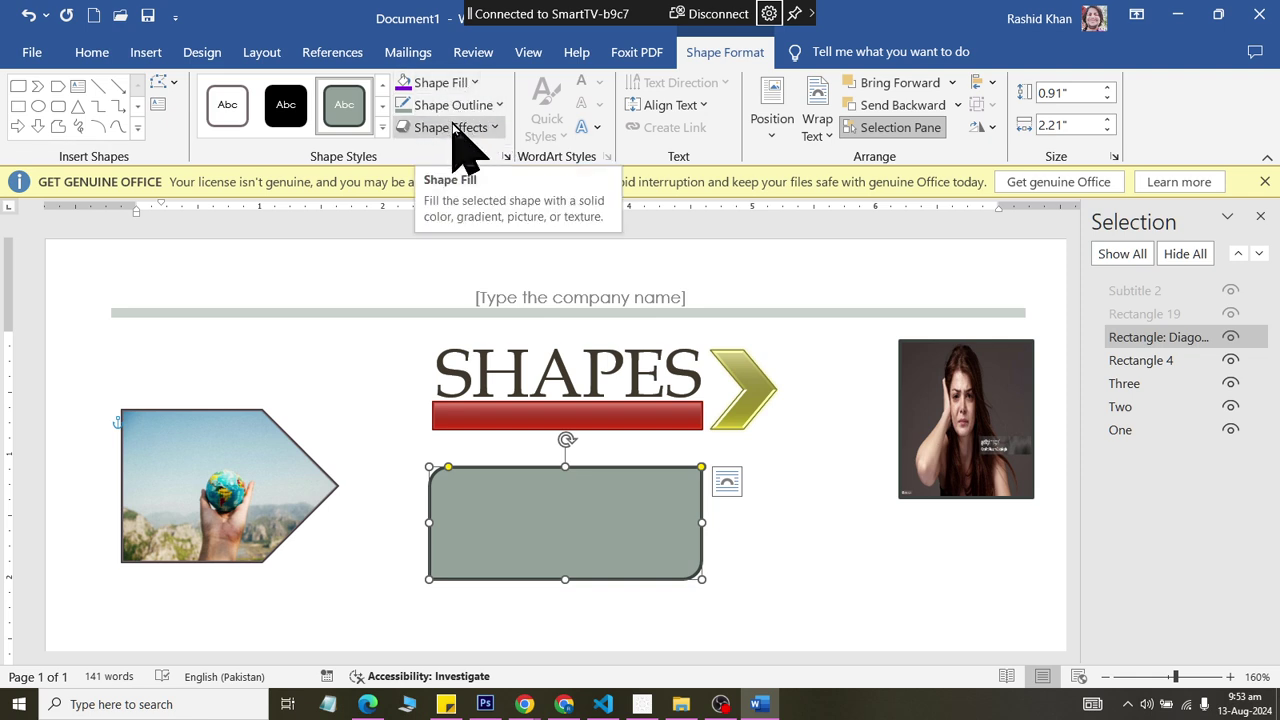
- Give it a light pink gradient and resize it to a 0.29" by 1.9" bar under the red bar
{"action": "left_click", "coordinate": [447, 81]}
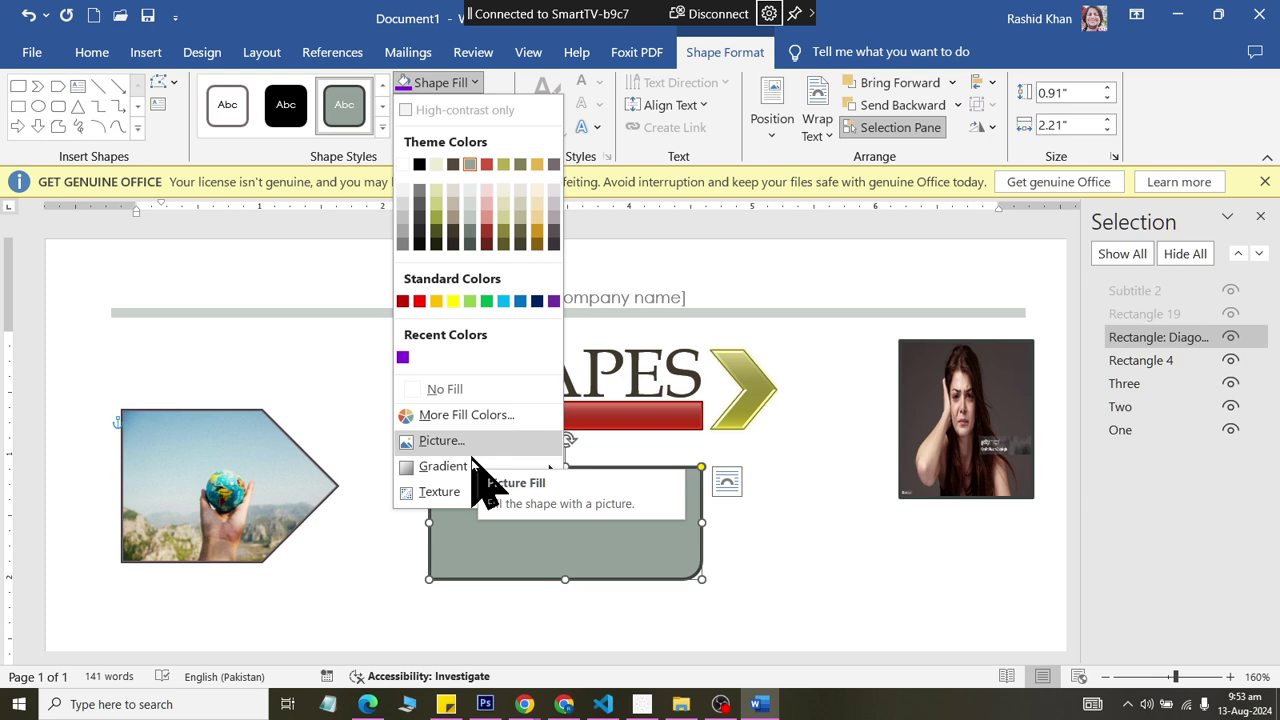
{"action": "mouse_move", "coordinate": [474, 466]}
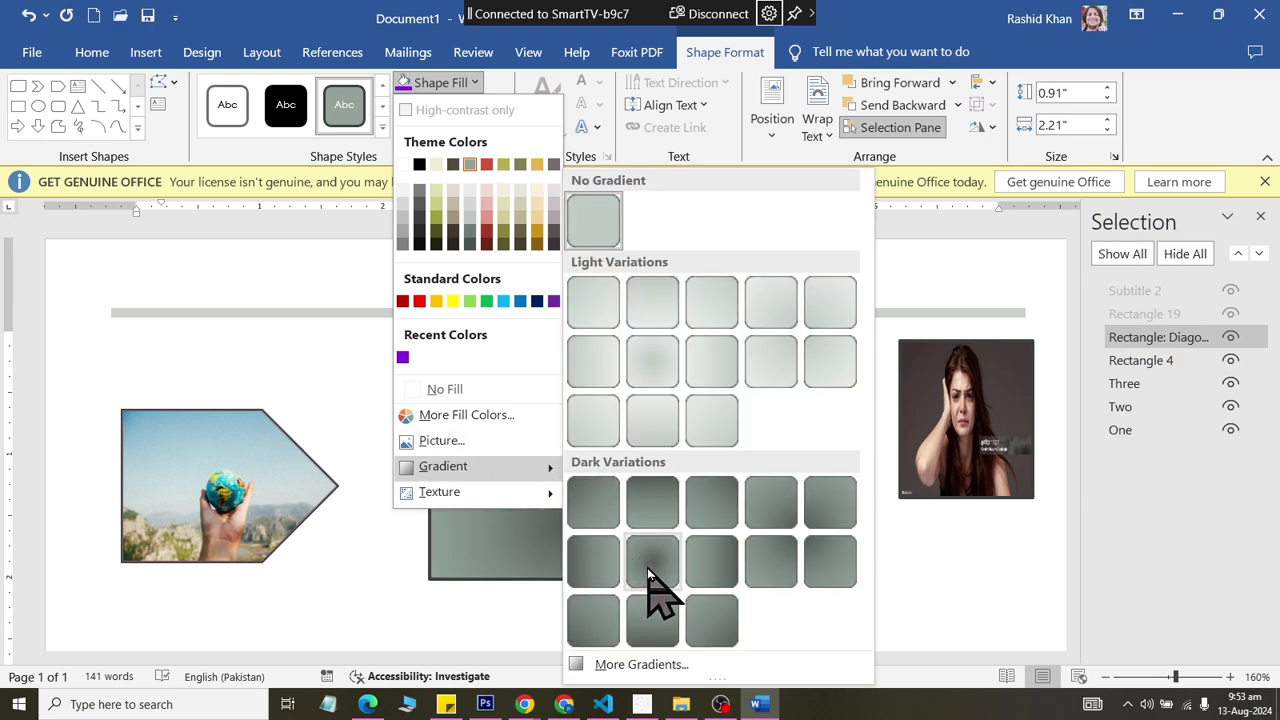
{"action": "left_click", "coordinate": [648, 575]}
{"action": "left_click", "coordinate": [440, 83]}
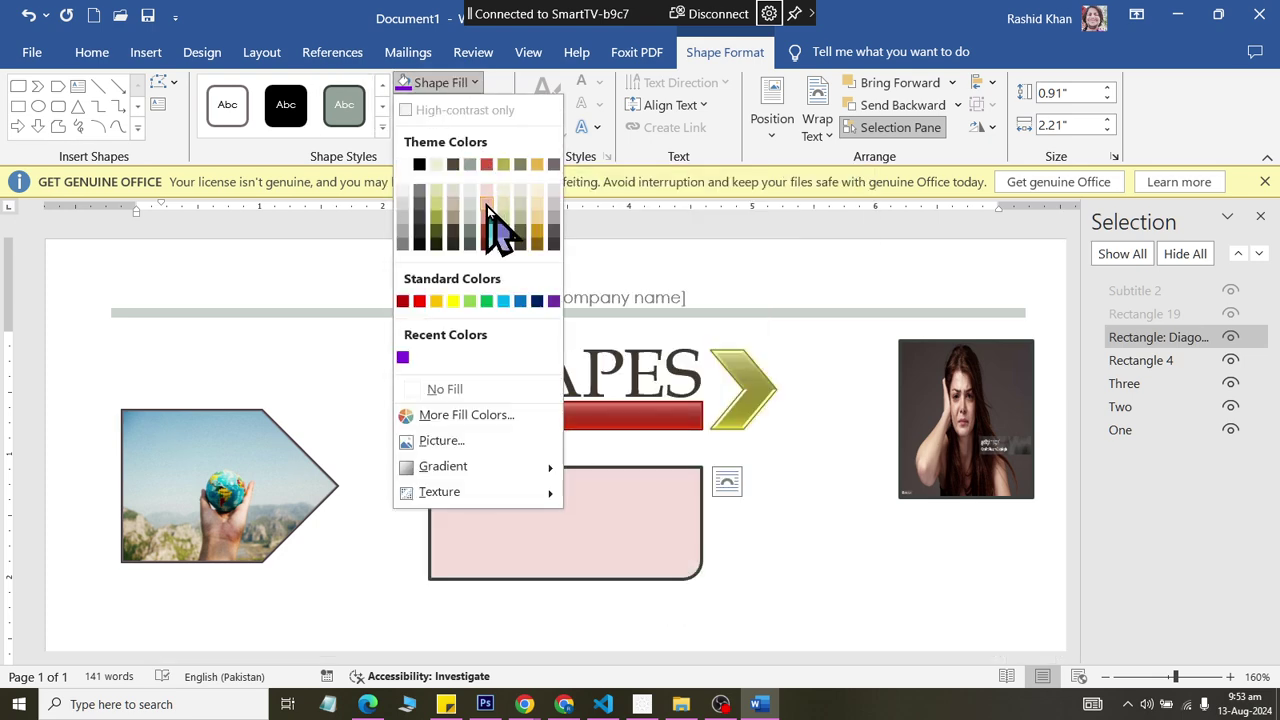
{"action": "left_click", "coordinate": [486, 204]}
{"action": "left_click", "coordinate": [445, 83]}
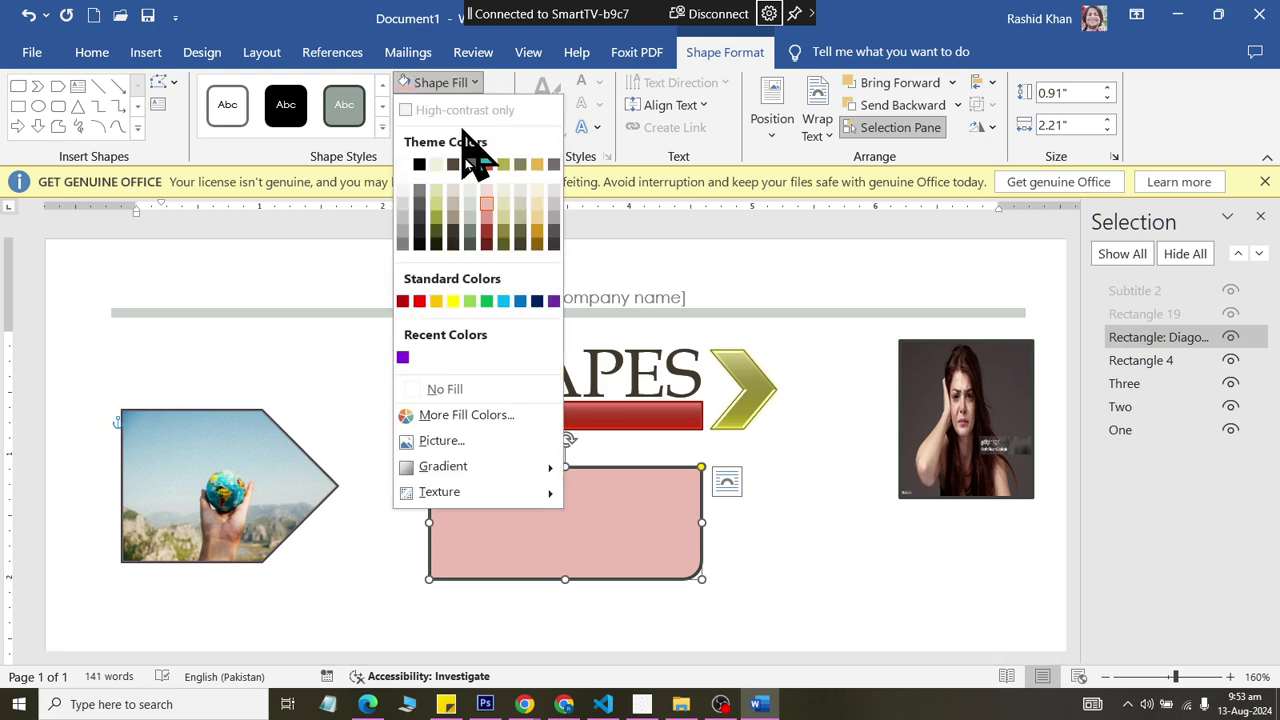
{"action": "mouse_move", "coordinate": [443, 466]}
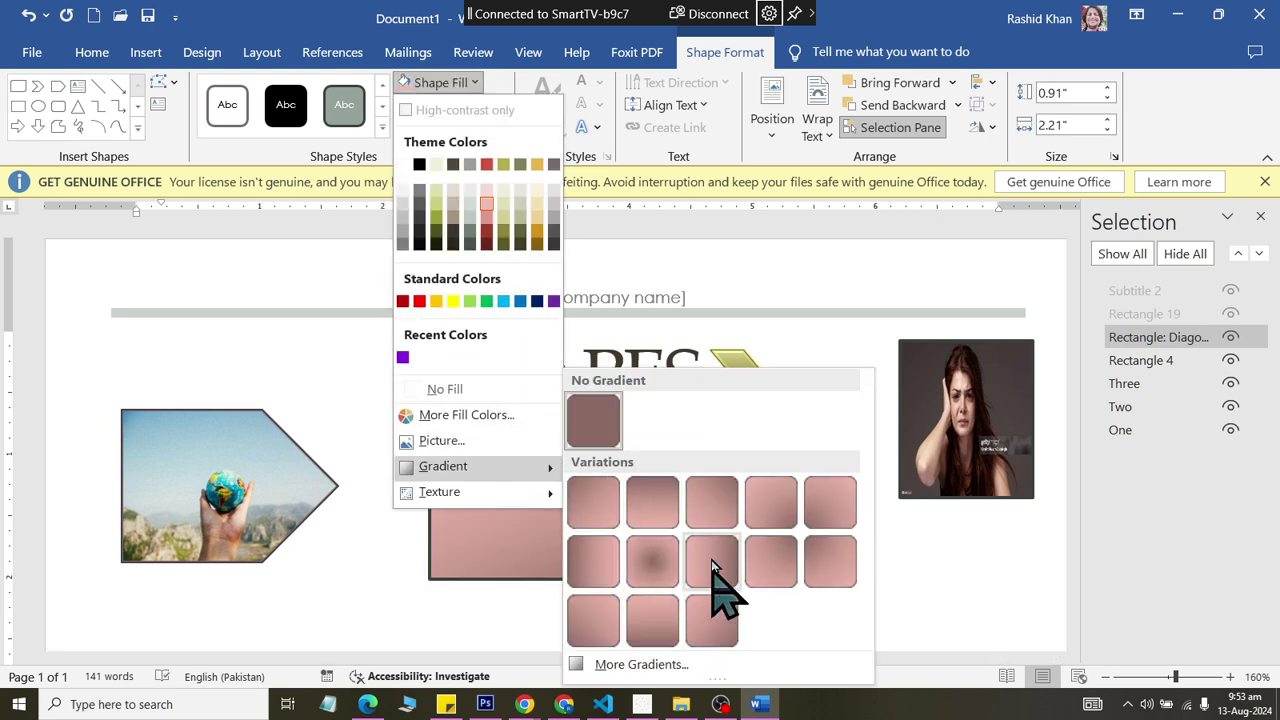
{"action": "left_click", "coordinate": [712, 565]}
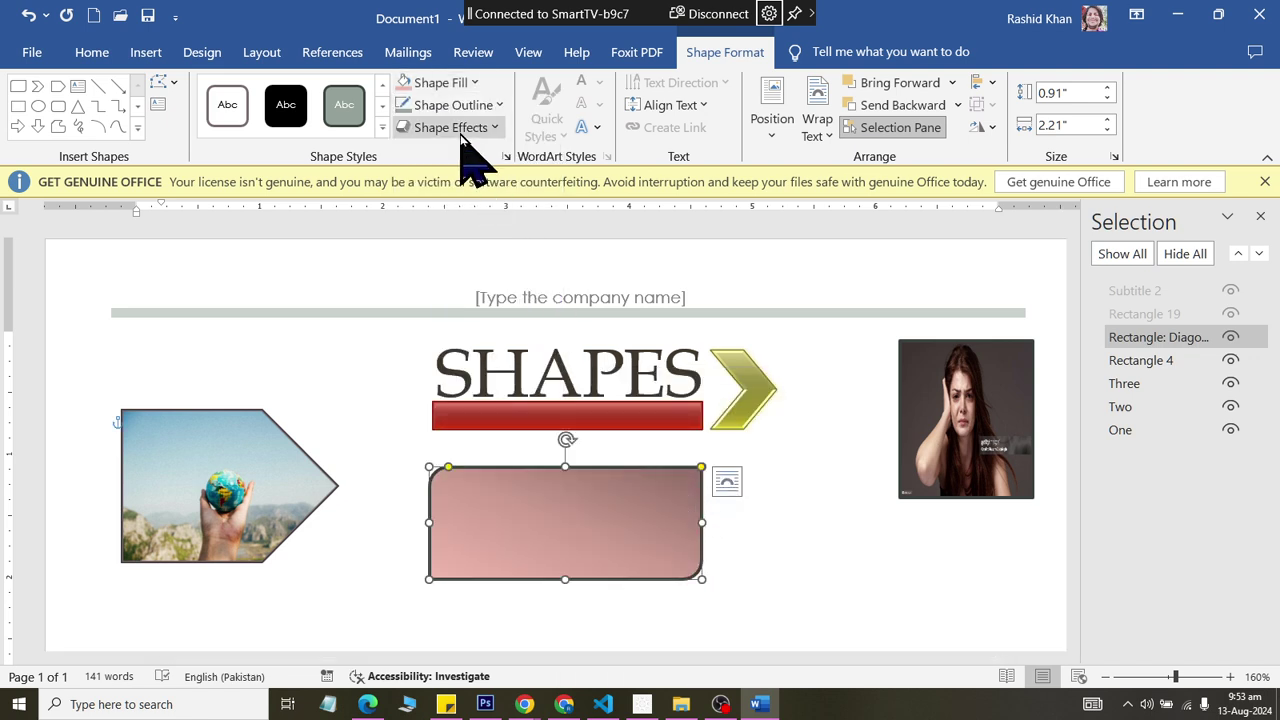
{"action": "left_click", "coordinate": [445, 83]}
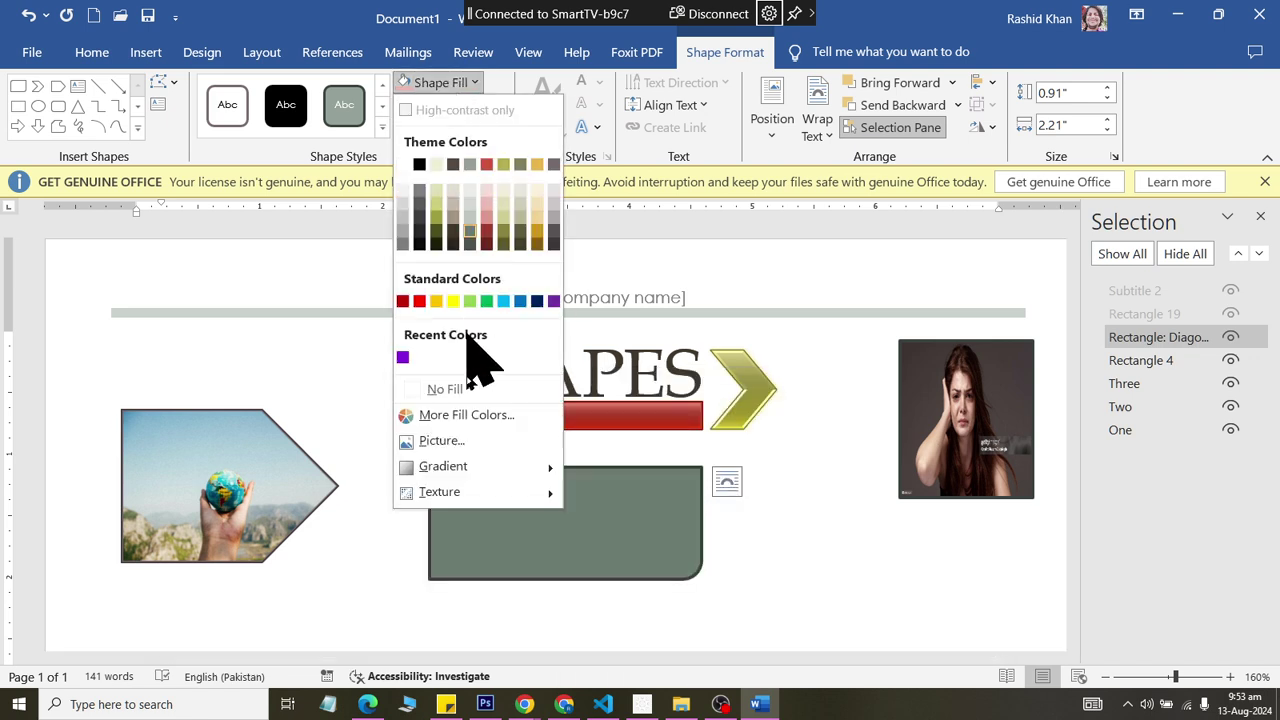
{"action": "mouse_move", "coordinate": [443, 466]}
{"action": "left_click", "coordinate": [712, 545]}
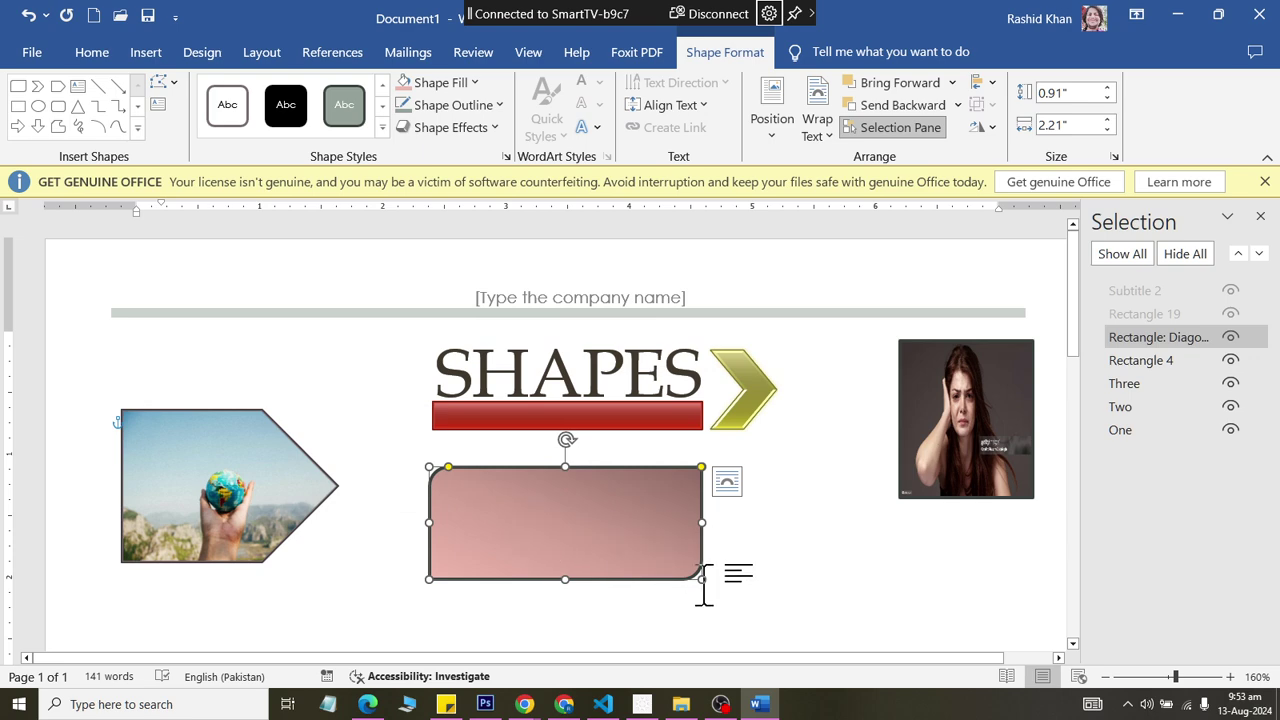
{"action": "left_click_drag", "start_coordinate": [698, 576], "coordinate": [663, 504]}
{"action": "mouse_move", "coordinate": [586, 470]}
{"action": "left_mouse_down"}
{"action": "mouse_move", "coordinate": [624, 453]}
{"action": "mouse_move", "coordinate": [597, 453]}
{"action": "left_mouse_up"}
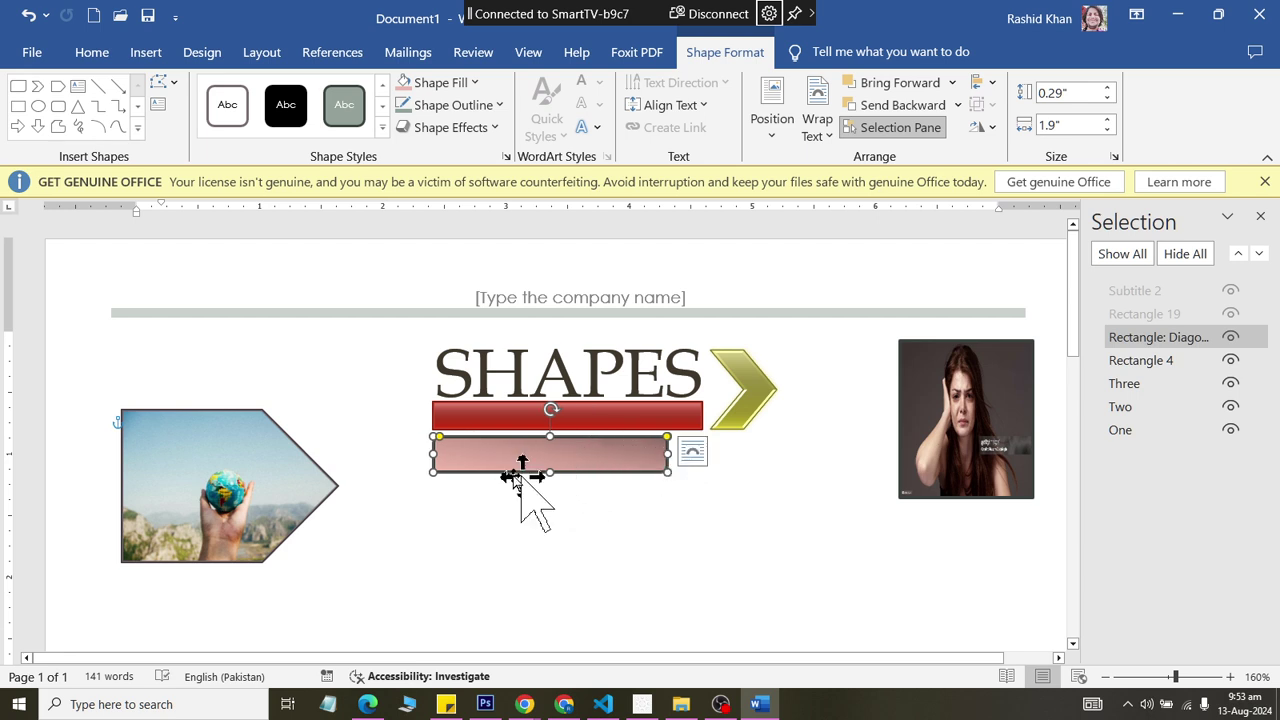
- Duplicate the woman's photo below the pink bar and fill the copy with the Papyrus texture
{"action": "left_click", "coordinate": [930, 442]}
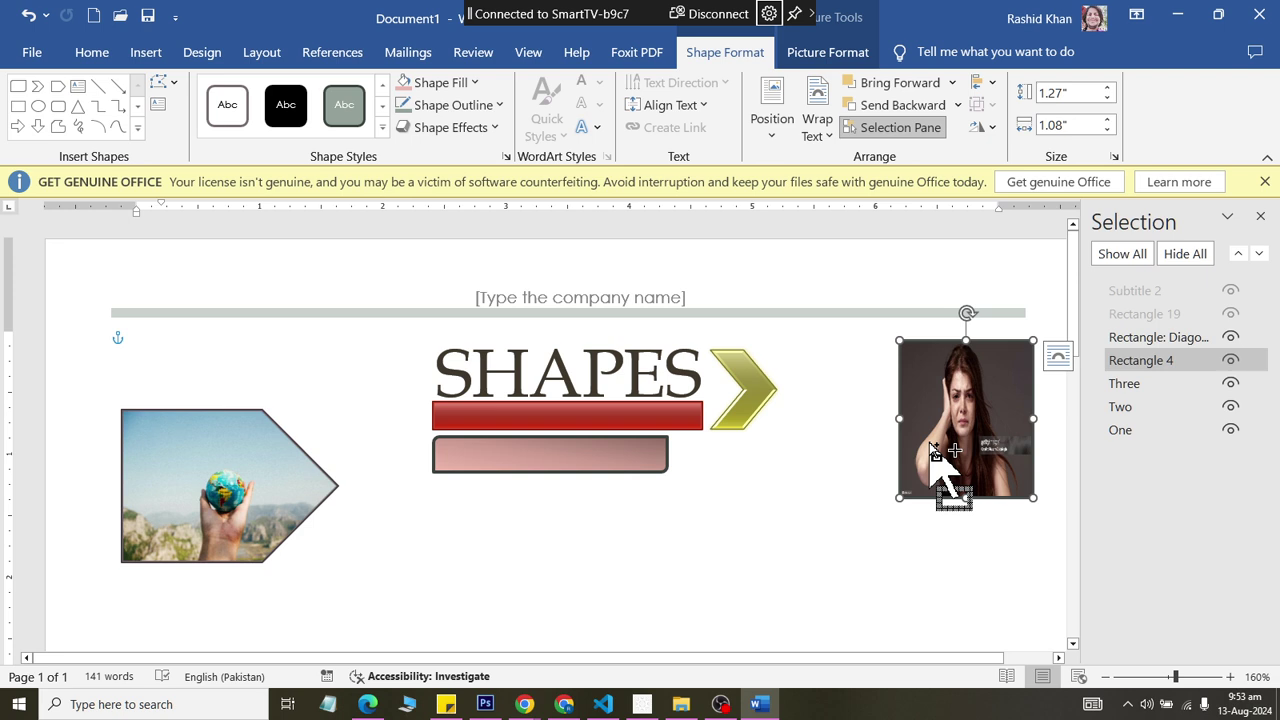
{"action": "mouse_move", "coordinate": [944, 470]}
{"action": "left_mouse_down", "text": "ctrl"}
{"action": "mouse_move", "coordinate": [975, 478]}
{"action": "mouse_move", "coordinate": [494, 535]}
{"action": "left_mouse_up", "text": "ctrl"}
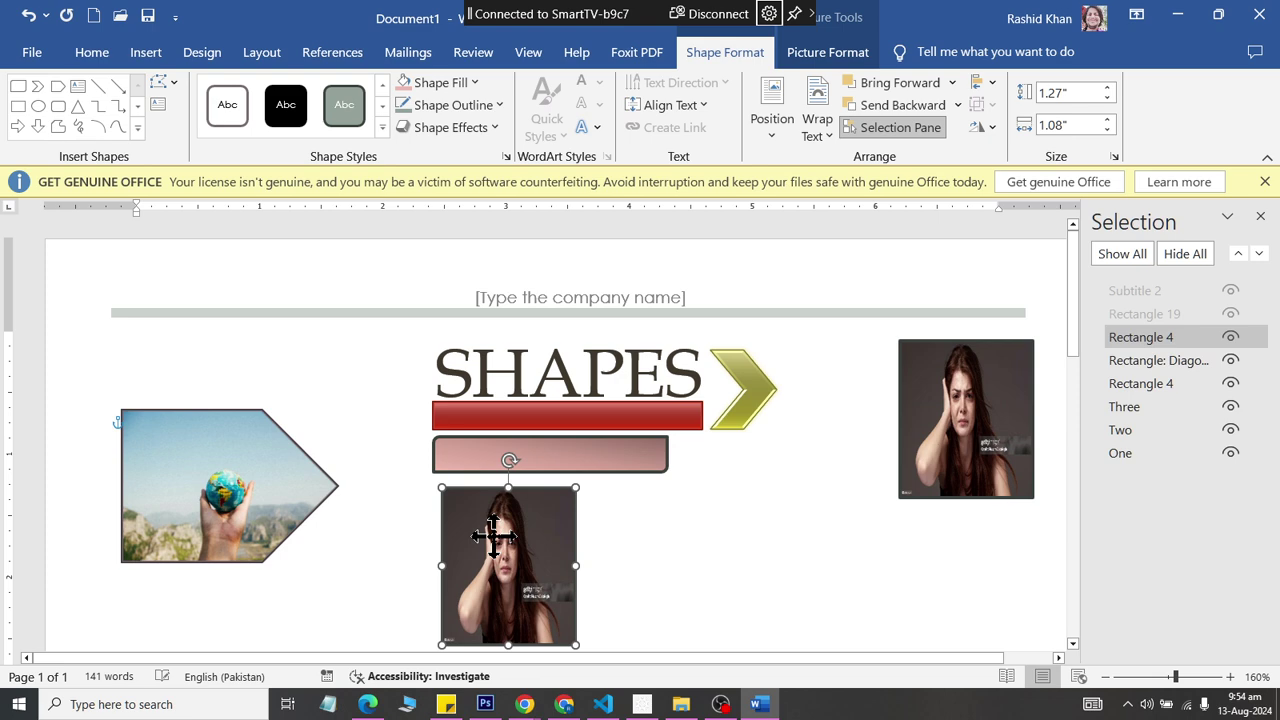
{"action": "left_click", "coordinate": [448, 85]}
{"action": "mouse_move", "coordinate": [440, 492]}
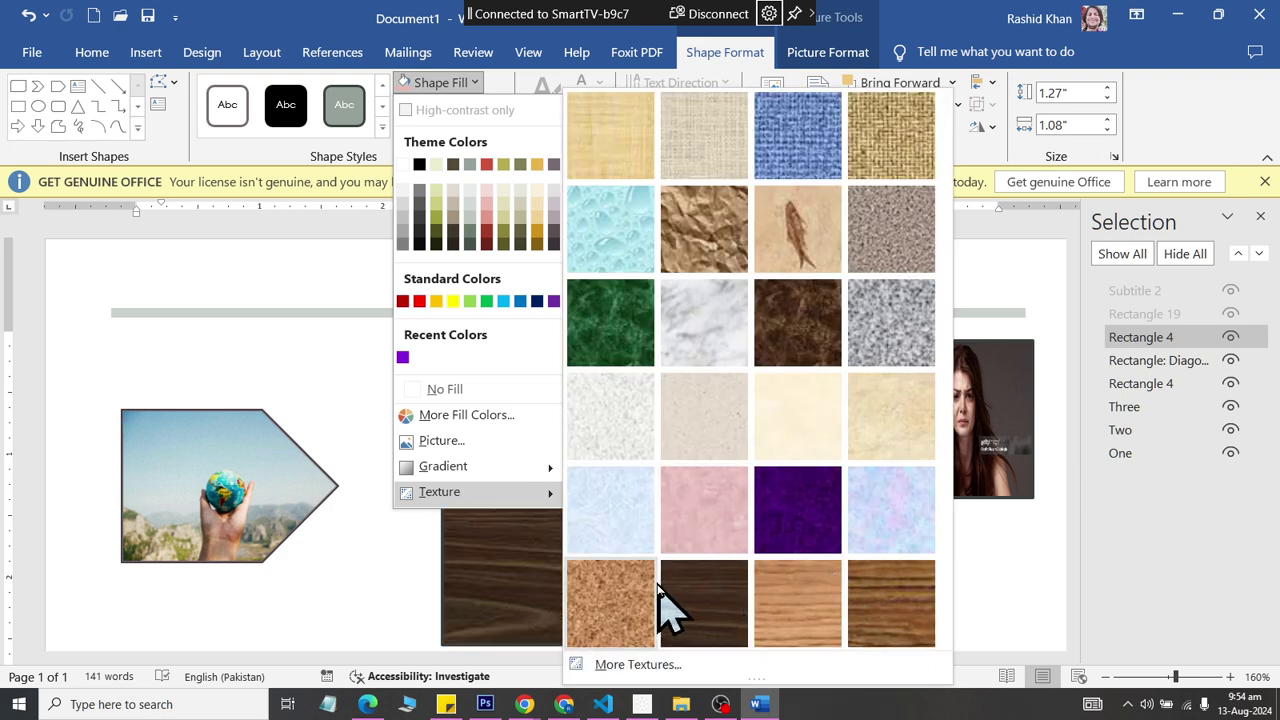
{"action": "left_click", "coordinate": [640, 156]}
- Duplicate the papyrus rectangle to its right
{"action": "left_click_drag", "start_coordinate": [505, 578], "coordinate": [661, 539]}
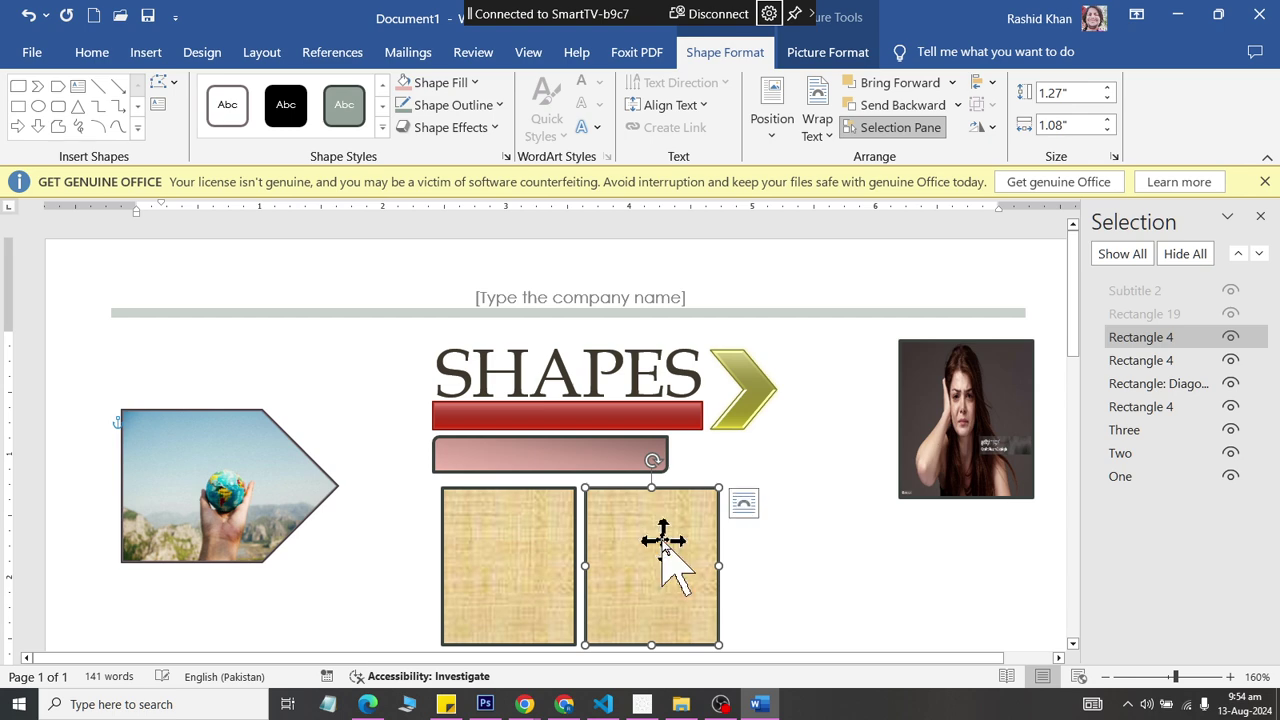
{"action": "left_click", "coordinate": [452, 127]}
{"action": "mouse_move", "coordinate": [474, 409]}
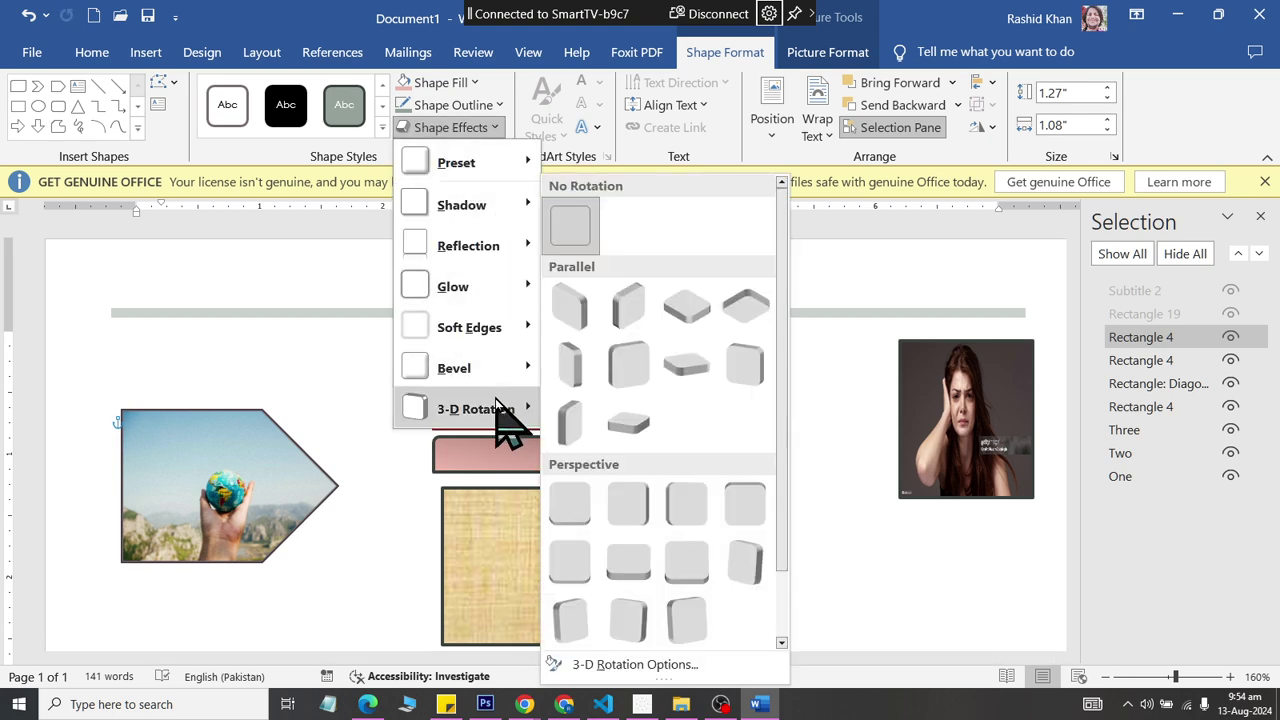
{"action": "left_click", "coordinate": [468, 84]}
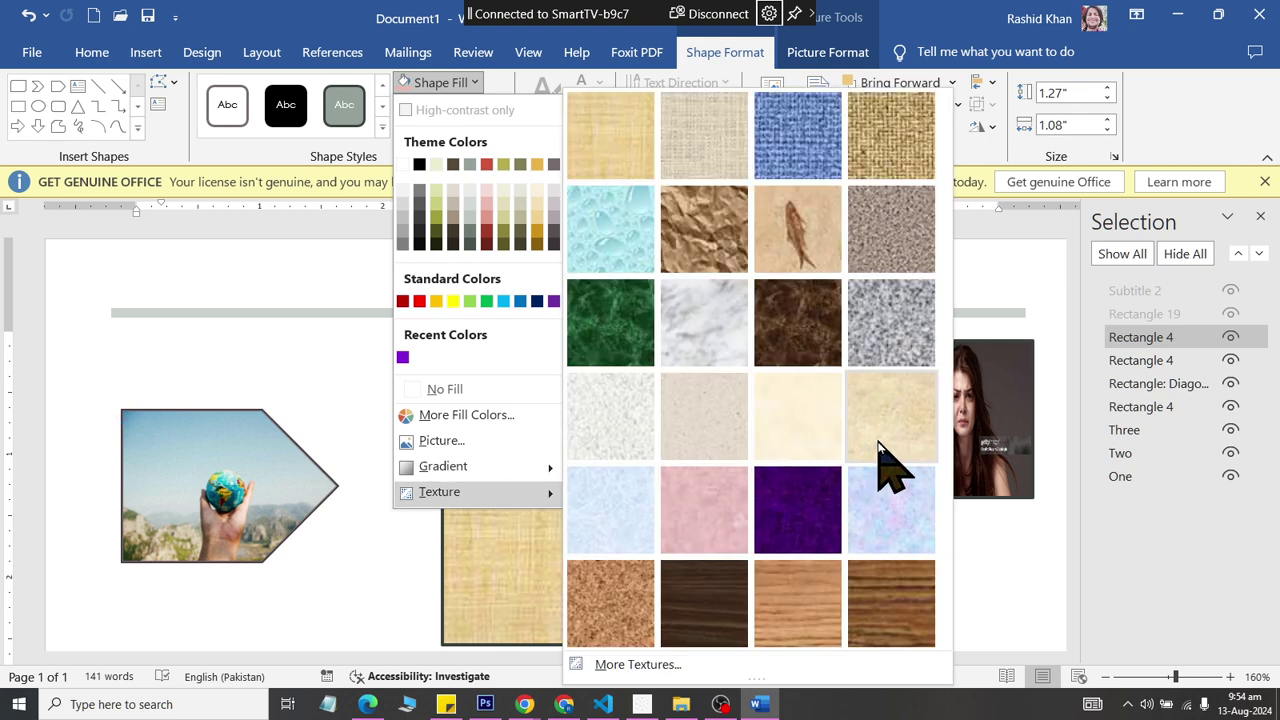
- Give the right rectangle a light parchment texture with no outline
{"action": "left_click", "coordinate": [878, 447]}
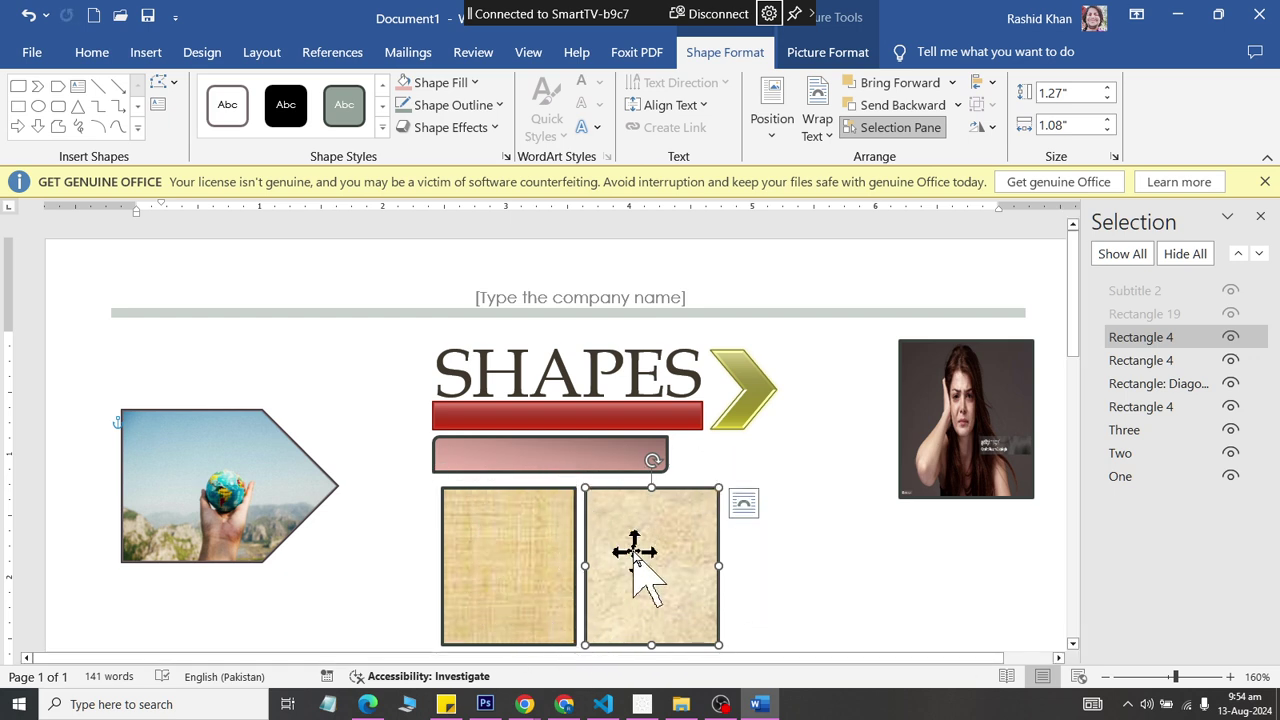
{"action": "left_click", "coordinate": [468, 108]}
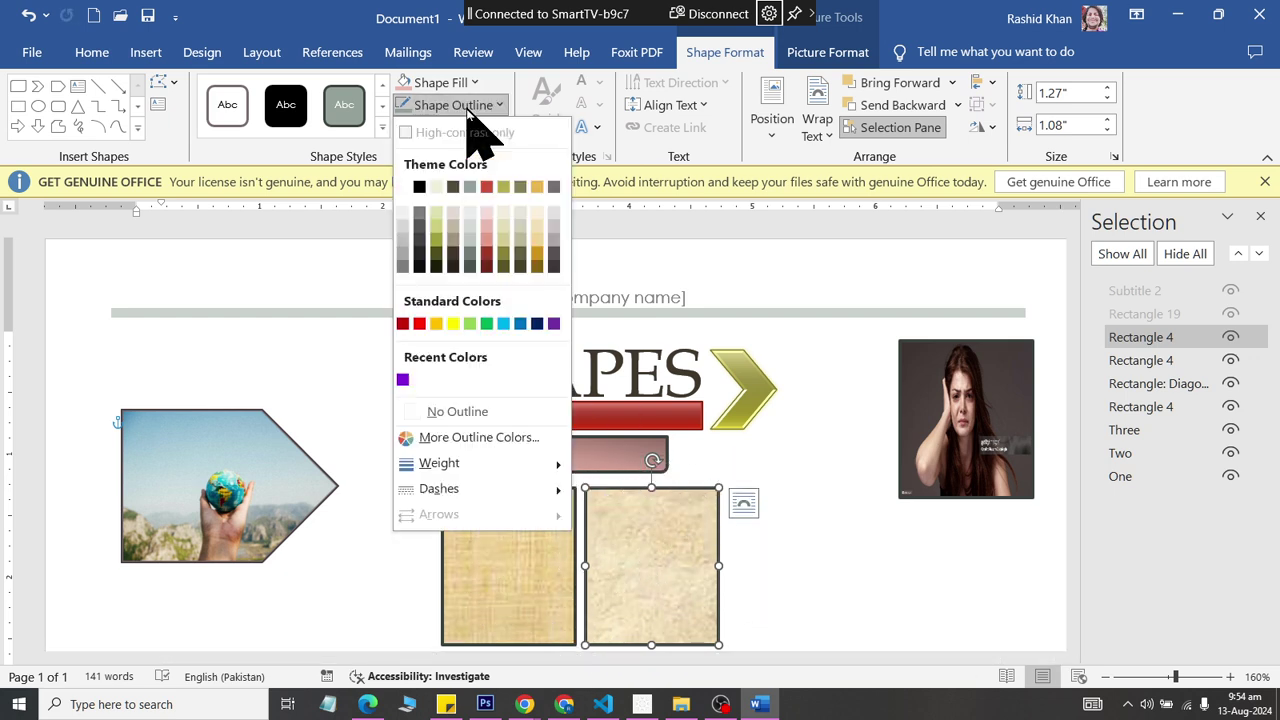
{"action": "left_click", "coordinate": [538, 254]}
{"action": "left_click", "coordinate": [488, 106]}
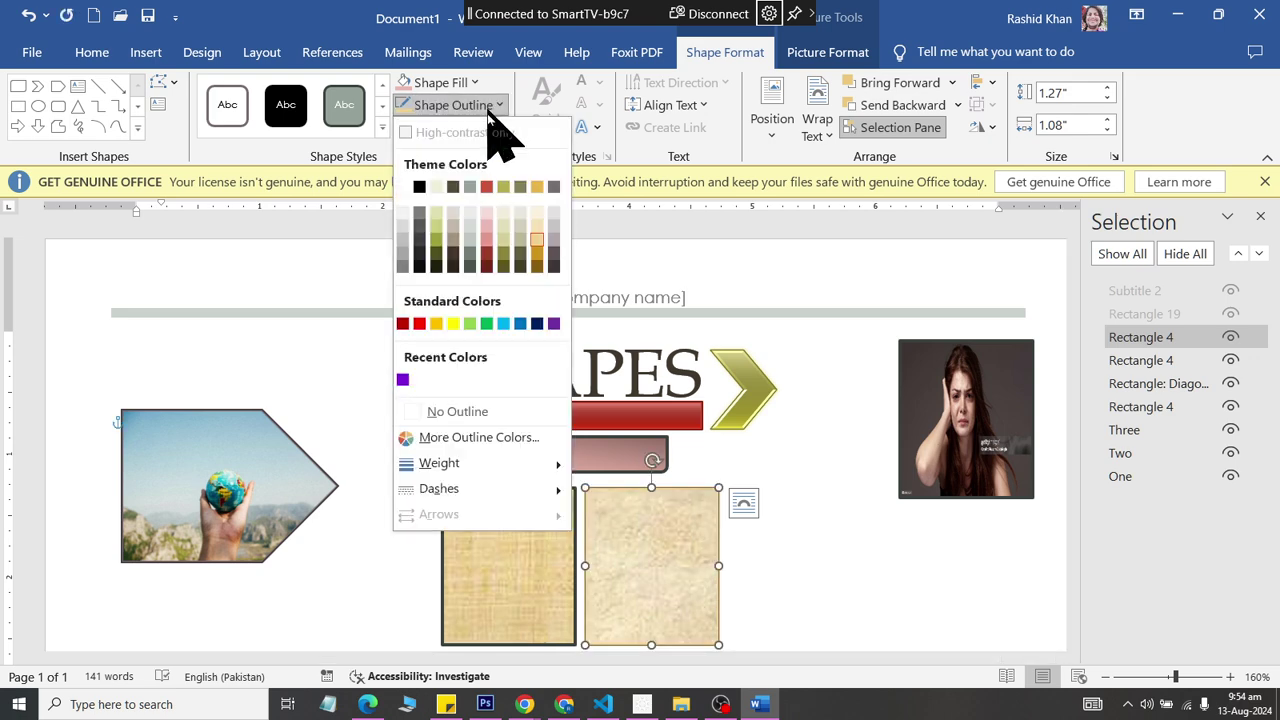
{"action": "left_click", "coordinate": [506, 412]}
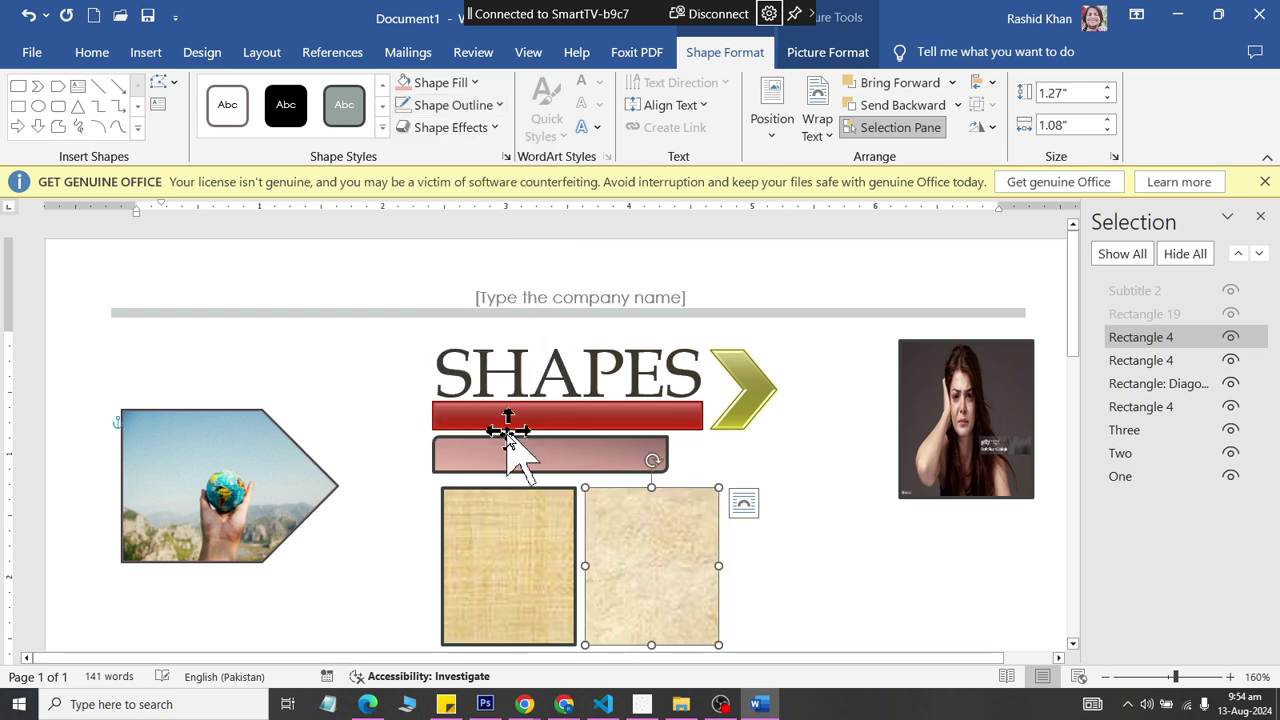
- Give the left paper rectangle a thick light blue outline
{"action": "left_click", "coordinate": [515, 530]}
{"action": "left_click", "coordinate": [485, 106]}
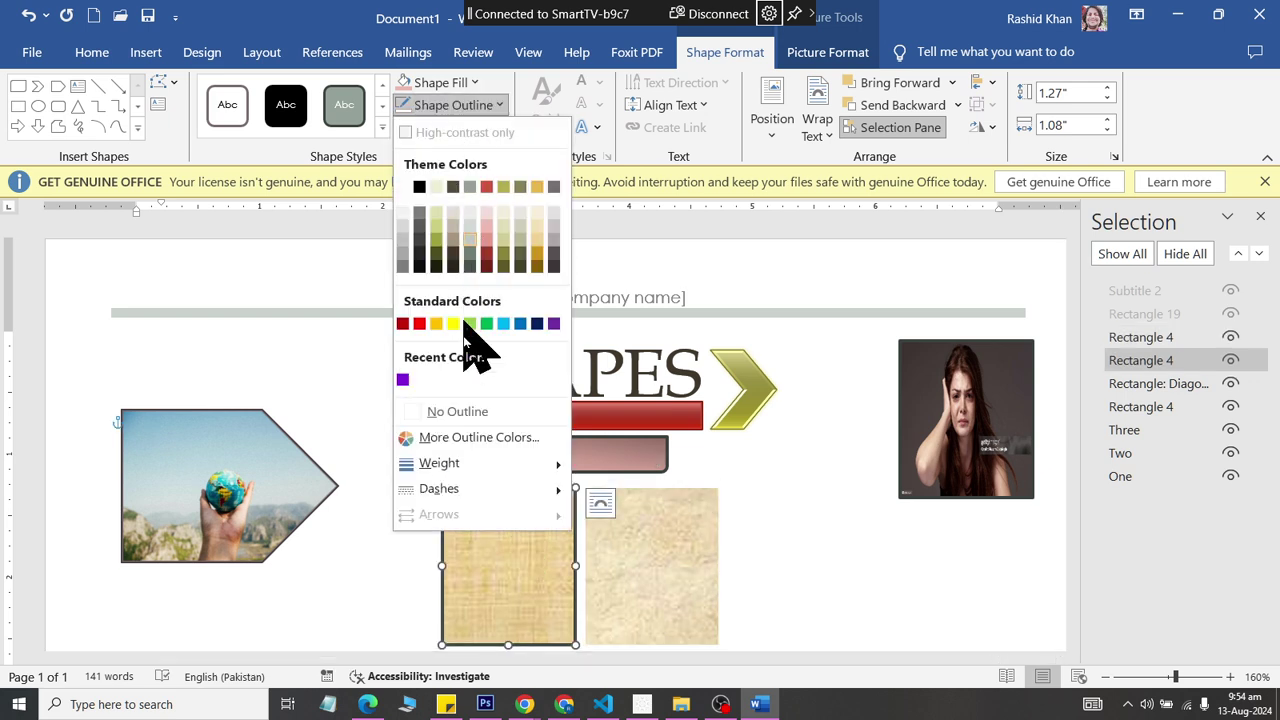
{"action": "left_click", "coordinate": [622, 598]}
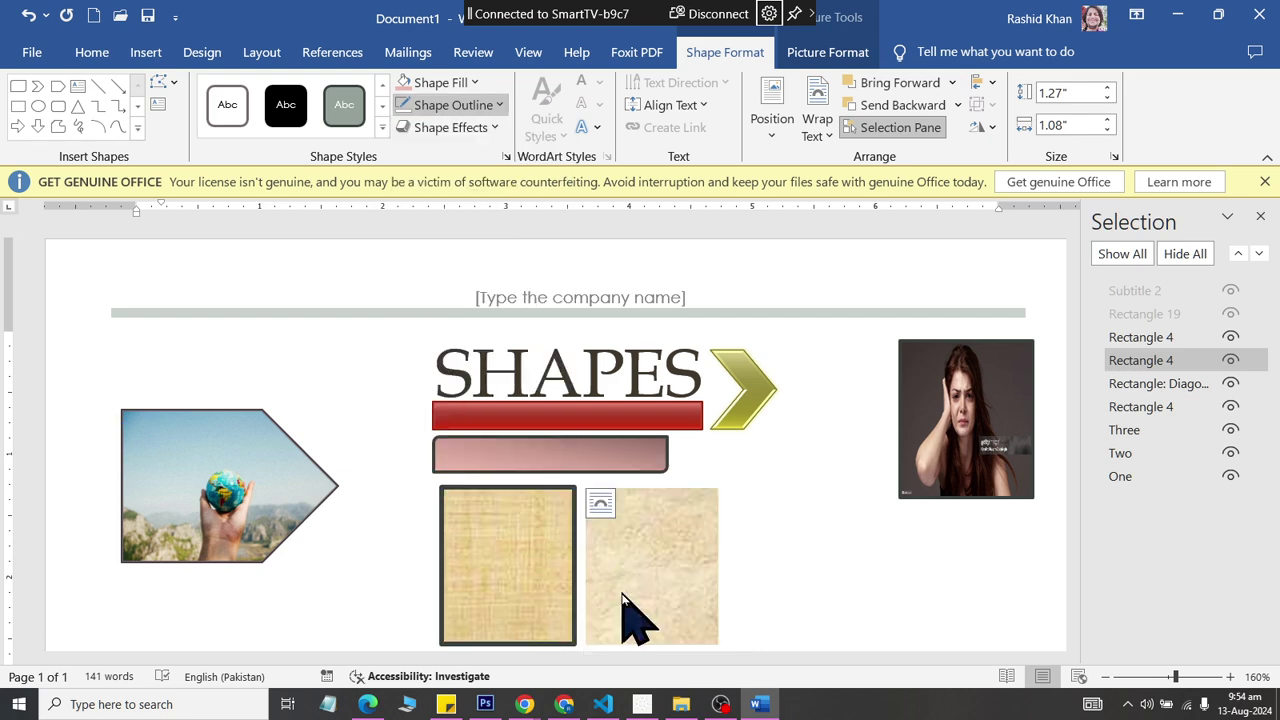
{"action": "left_click", "coordinate": [485, 106]}
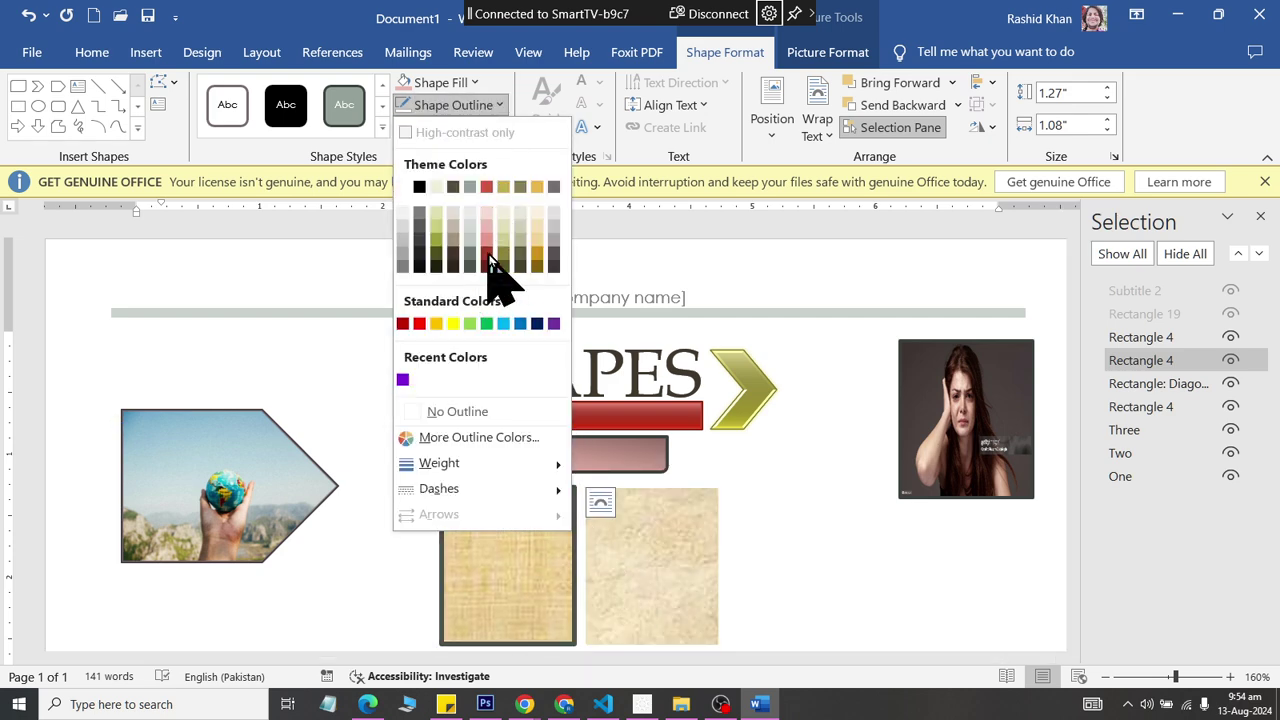
{"action": "left_click", "coordinate": [503, 323]}
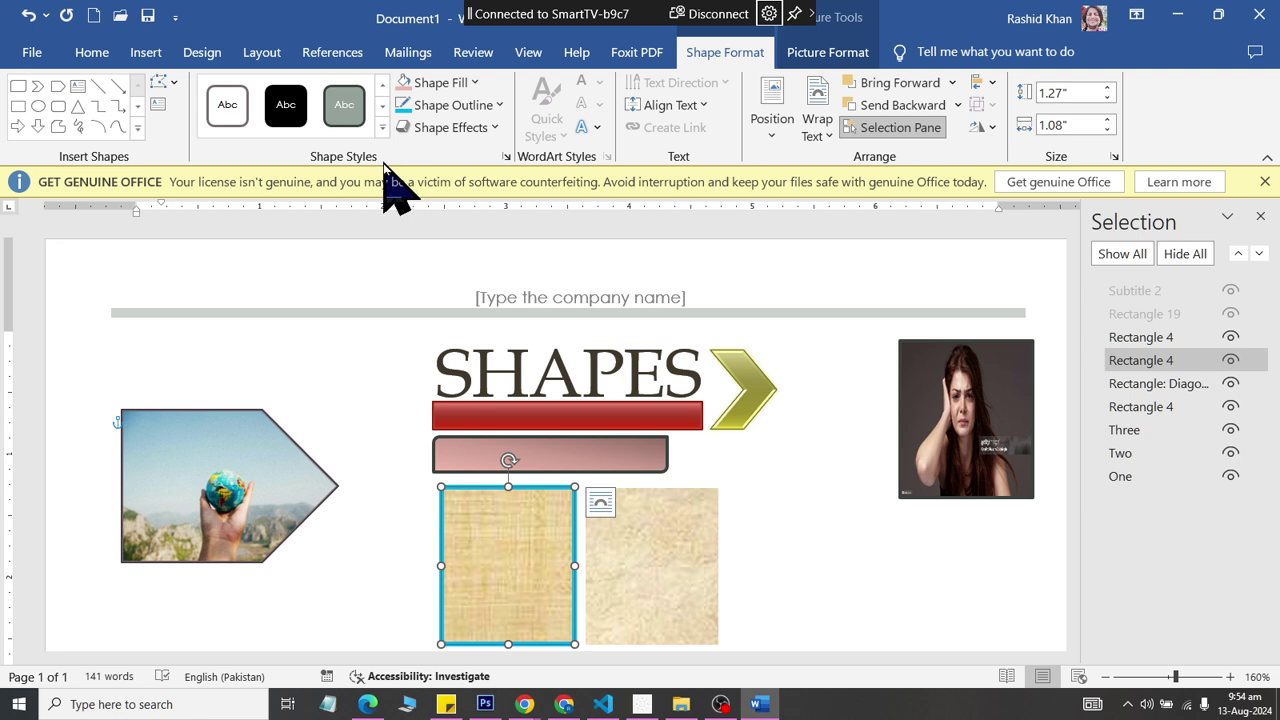
- Change the left rectangle's outline to a long dash pattern
{"action": "left_click", "coordinate": [455, 105]}
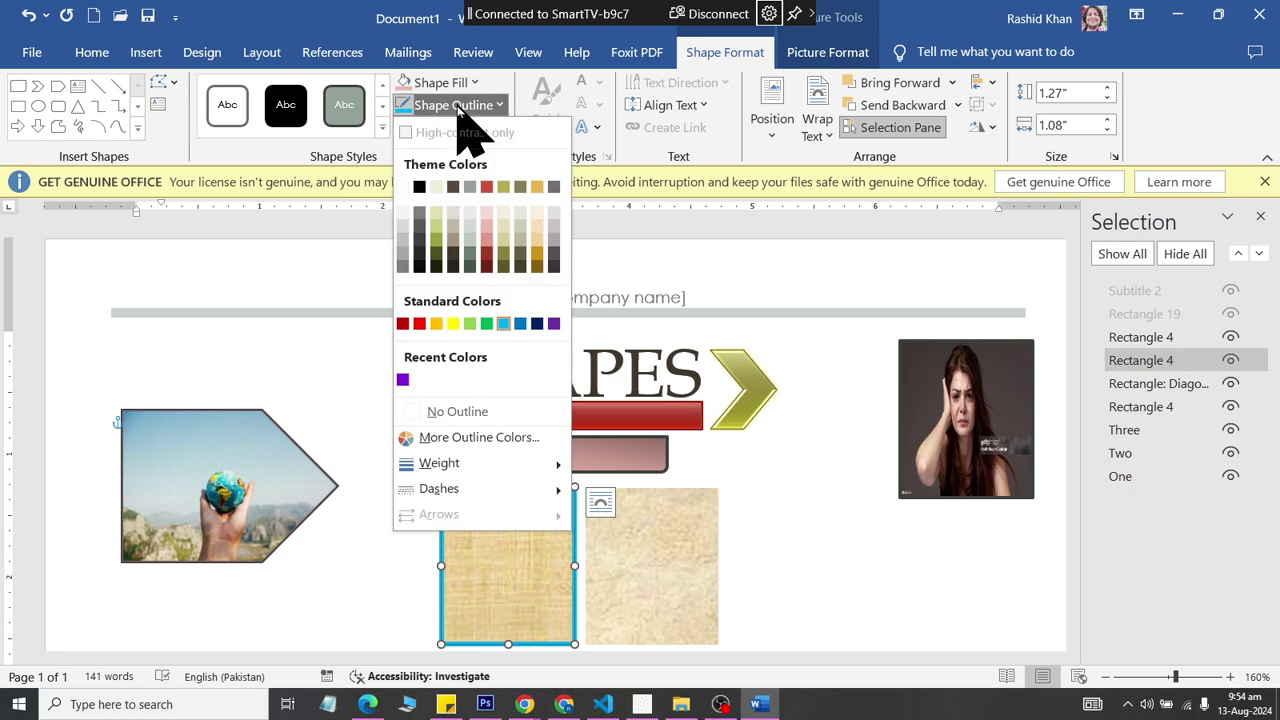
{"action": "left_click", "coordinate": [458, 108]}
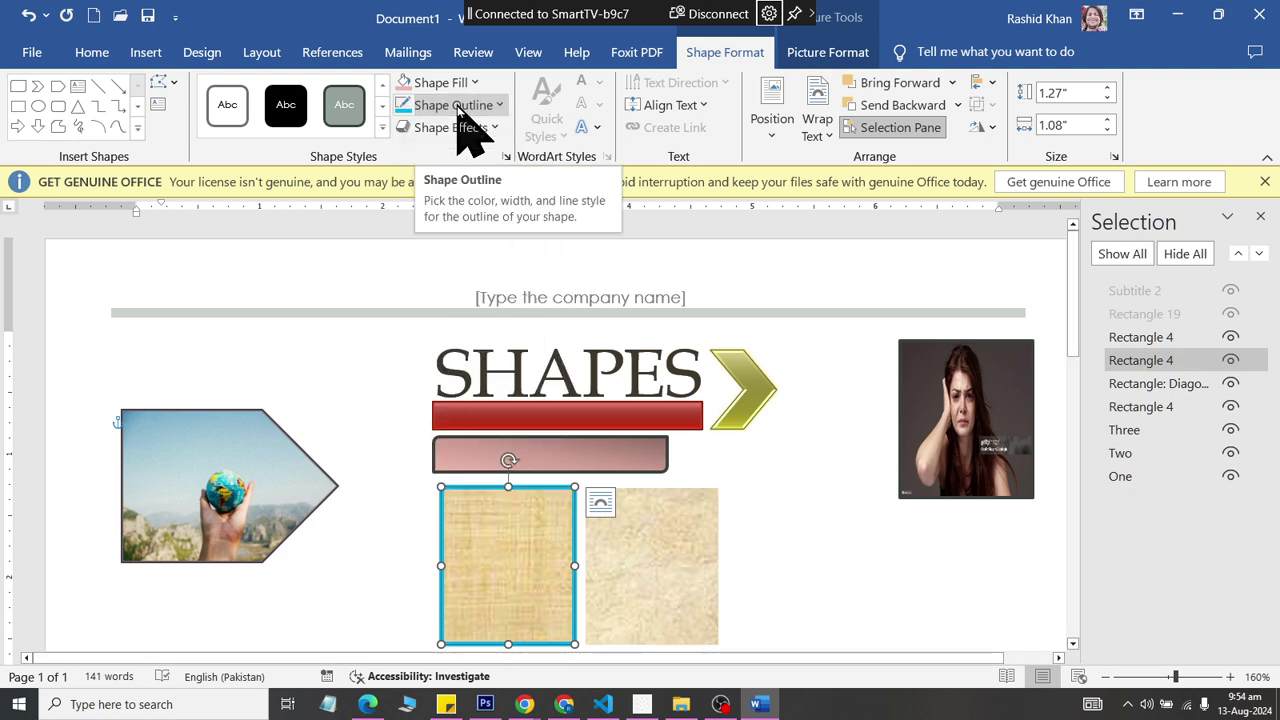
{"action": "left_click", "coordinate": [458, 106]}
{"action": "mouse_move", "coordinate": [439, 488]}
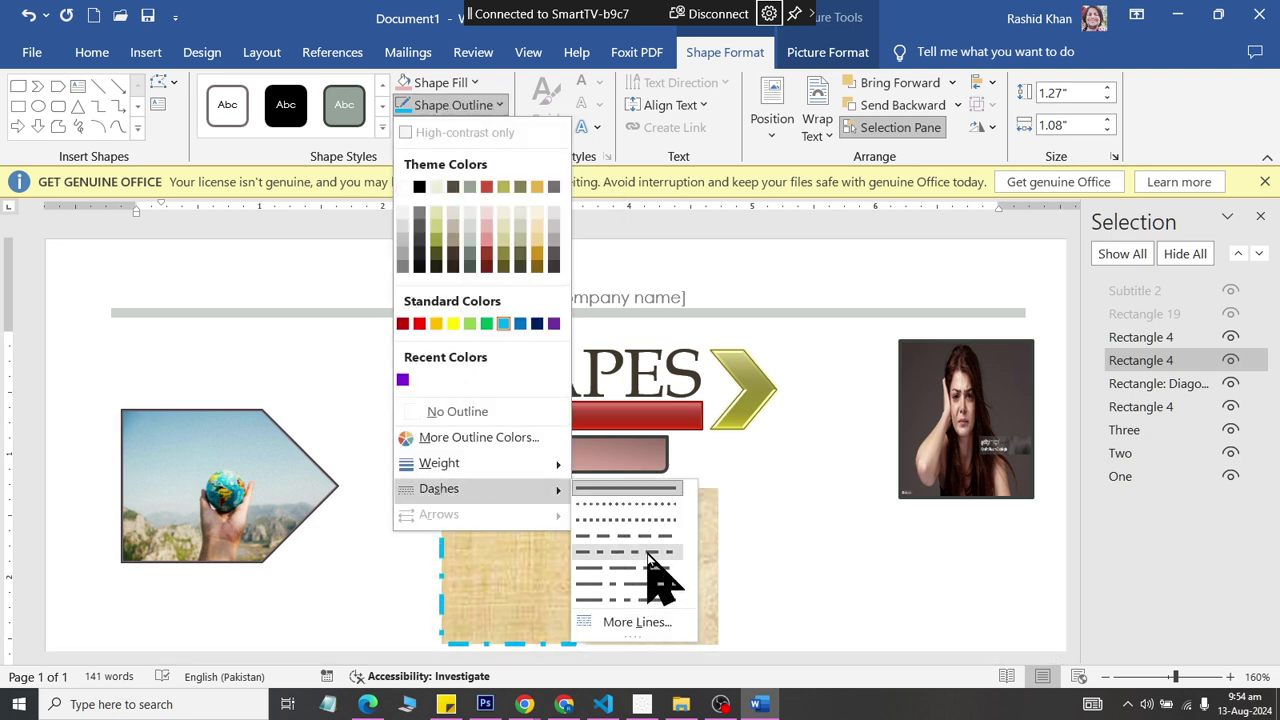
{"action": "left_click", "coordinate": [648, 540]}
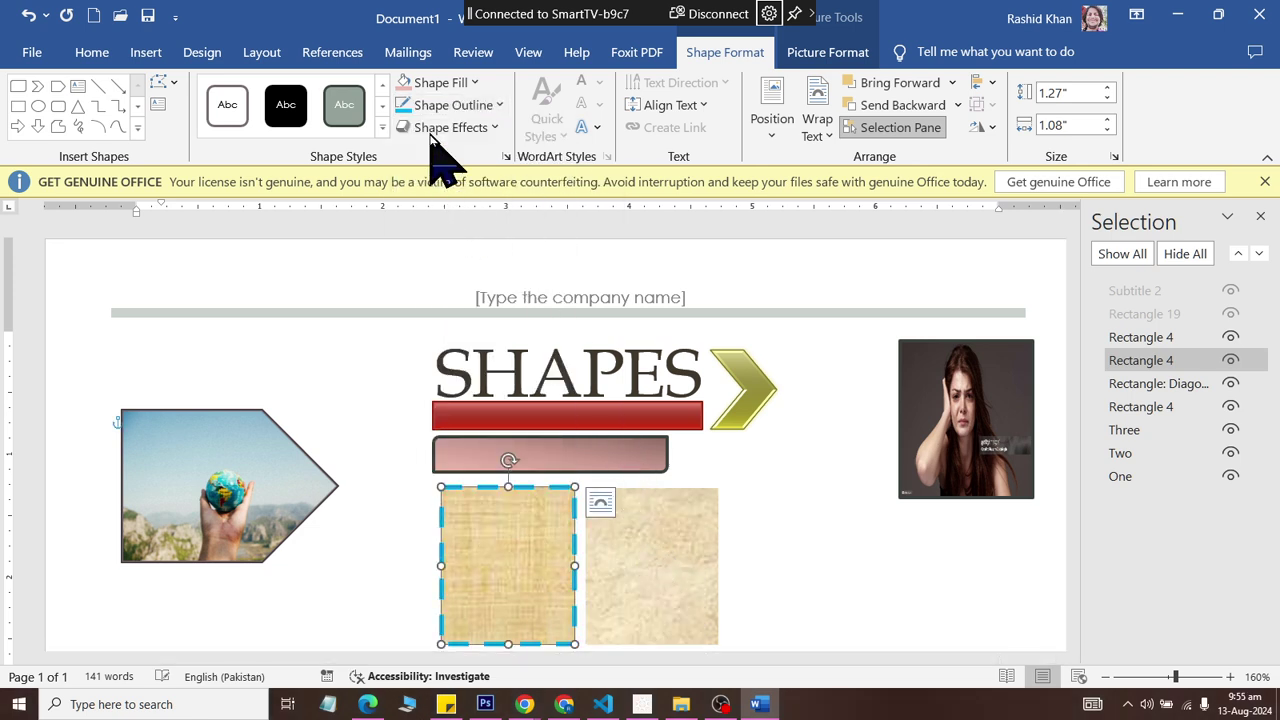
{"action": "left_click", "coordinate": [452, 106]}
{"action": "mouse_move", "coordinate": [439, 489]}
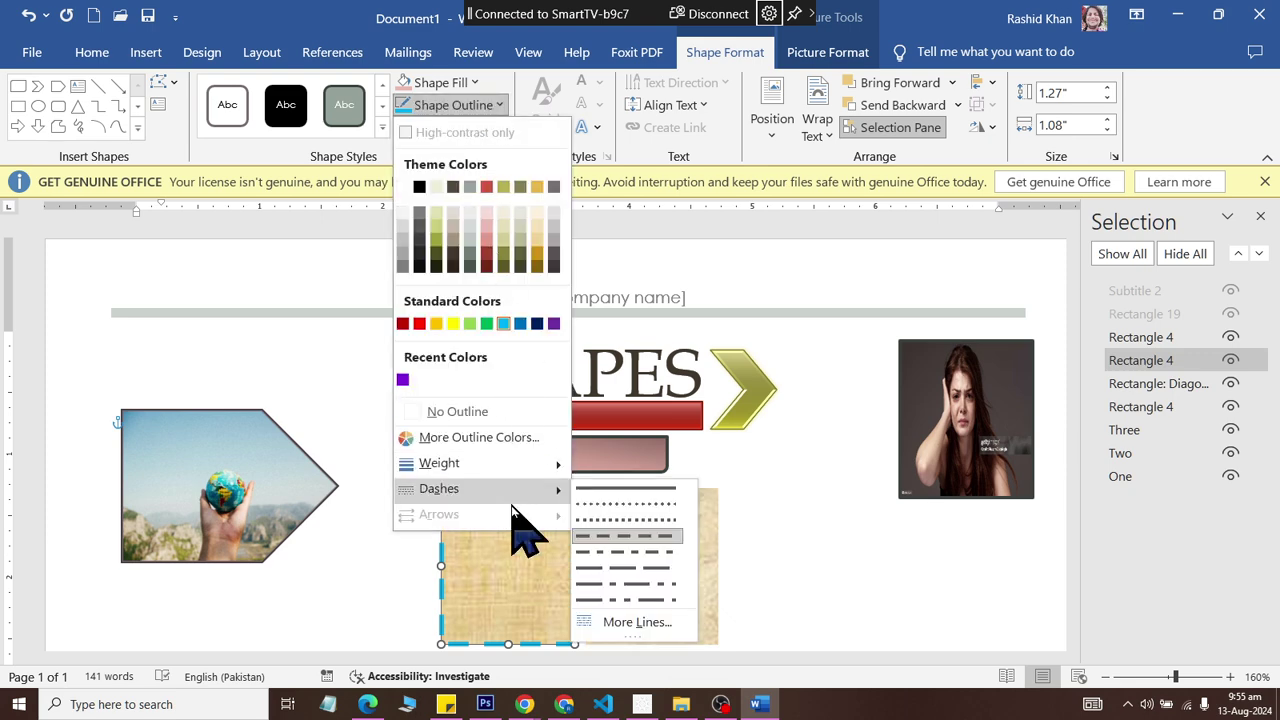
{"action": "left_click", "coordinate": [595, 570]}
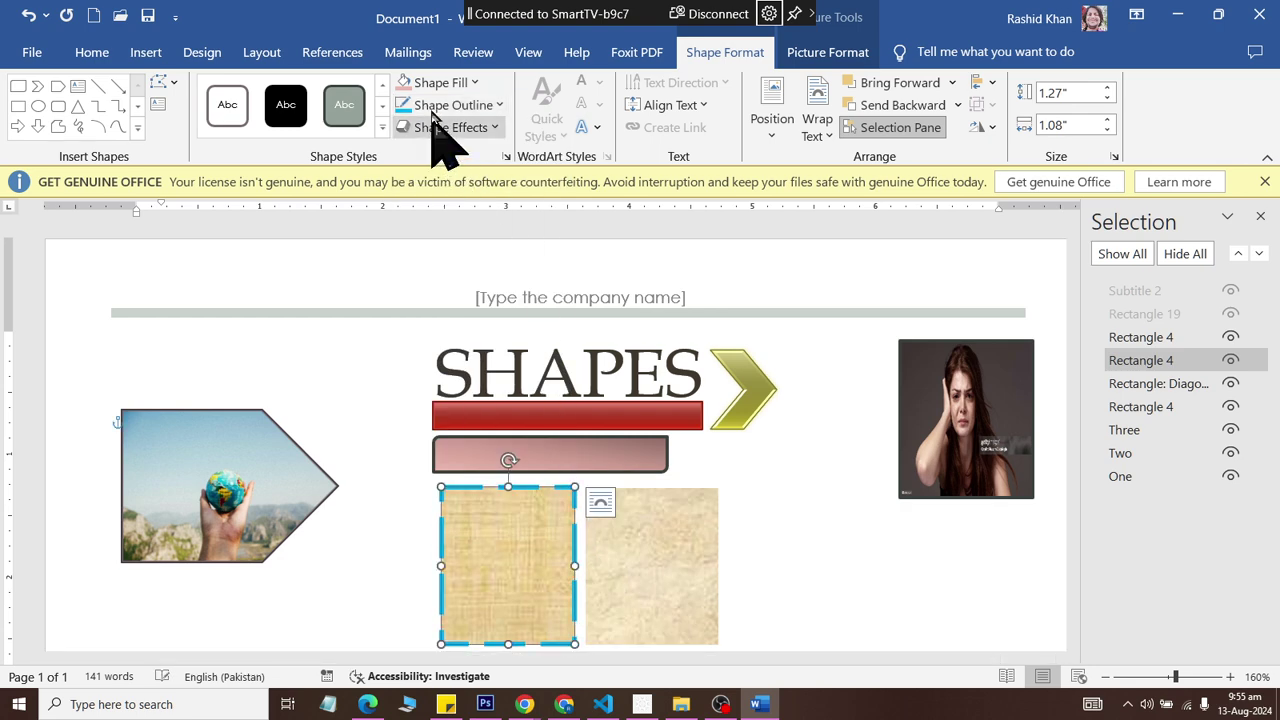
- Make the dashed outline green
{"action": "left_click", "coordinate": [440, 82]}
{"action": "left_click", "coordinate": [452, 105]}
{"action": "left_click", "coordinate": [452, 105]}
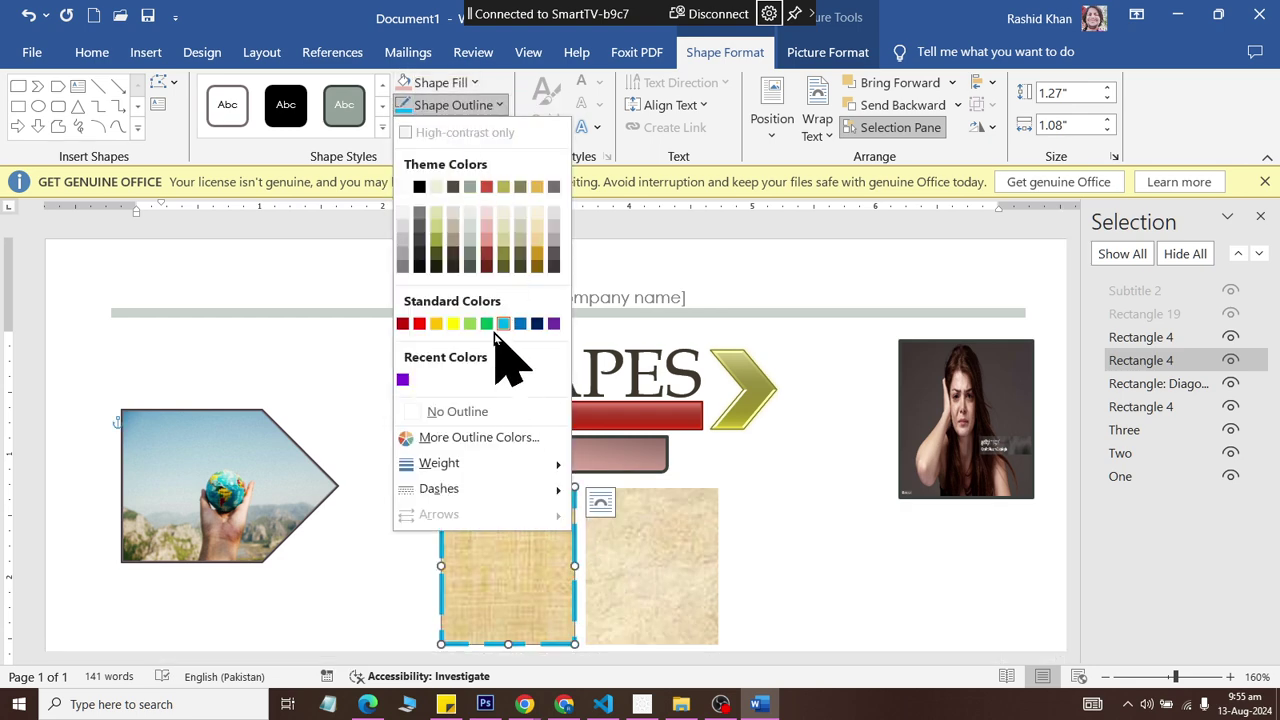
{"action": "left_click", "coordinate": [487, 324]}
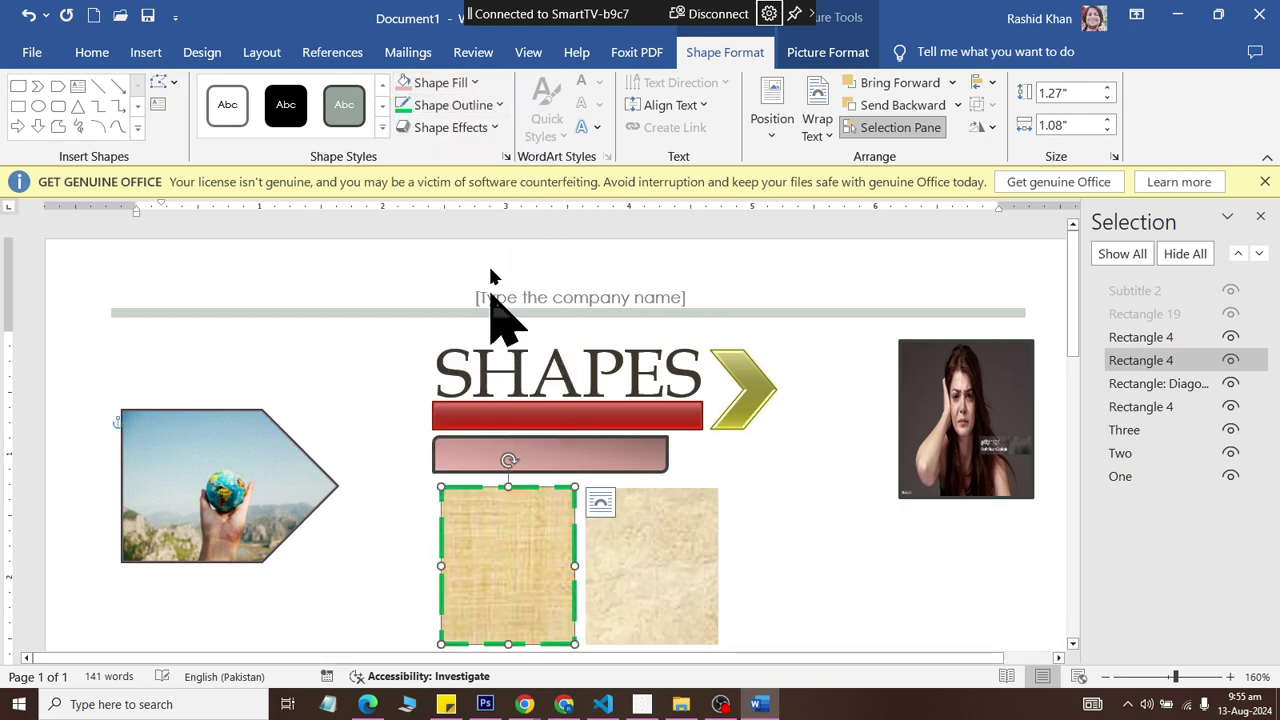
{"action": "left_click", "coordinate": [458, 106]}
{"action": "left_click", "coordinate": [456, 104]}
{"action": "left_click", "coordinate": [456, 104]}
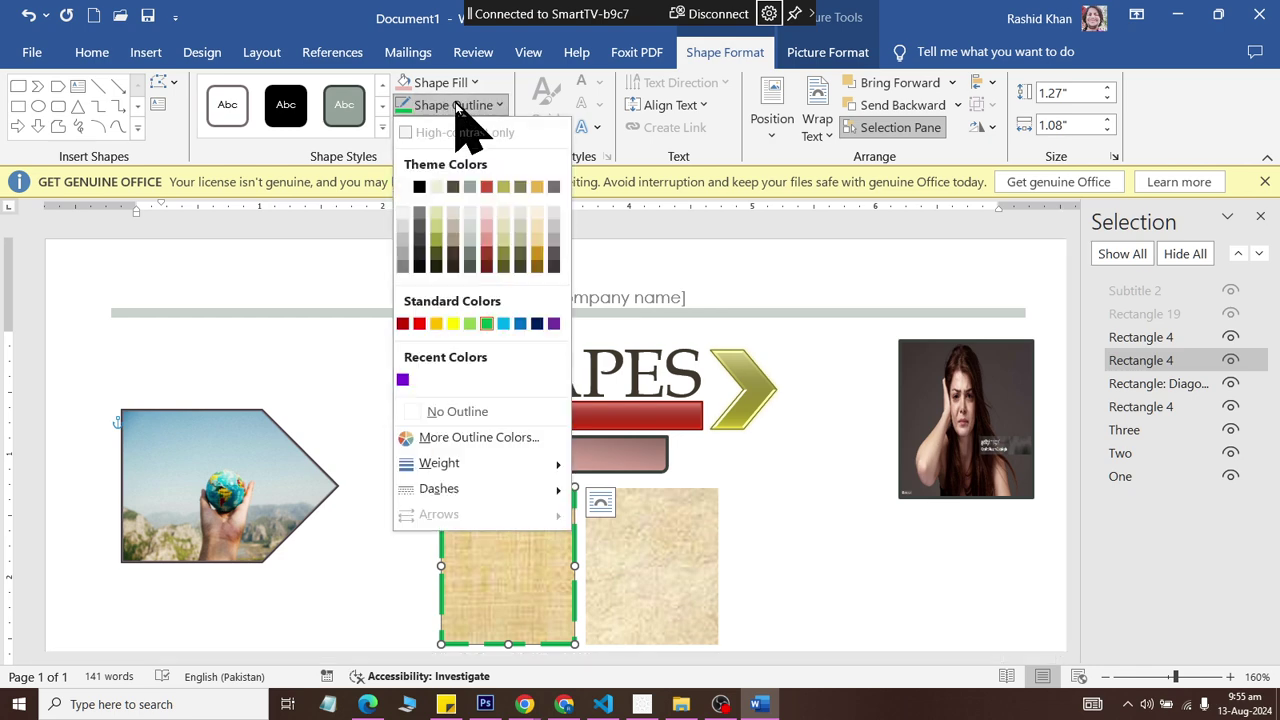
{"action": "left_click", "coordinate": [456, 104]}
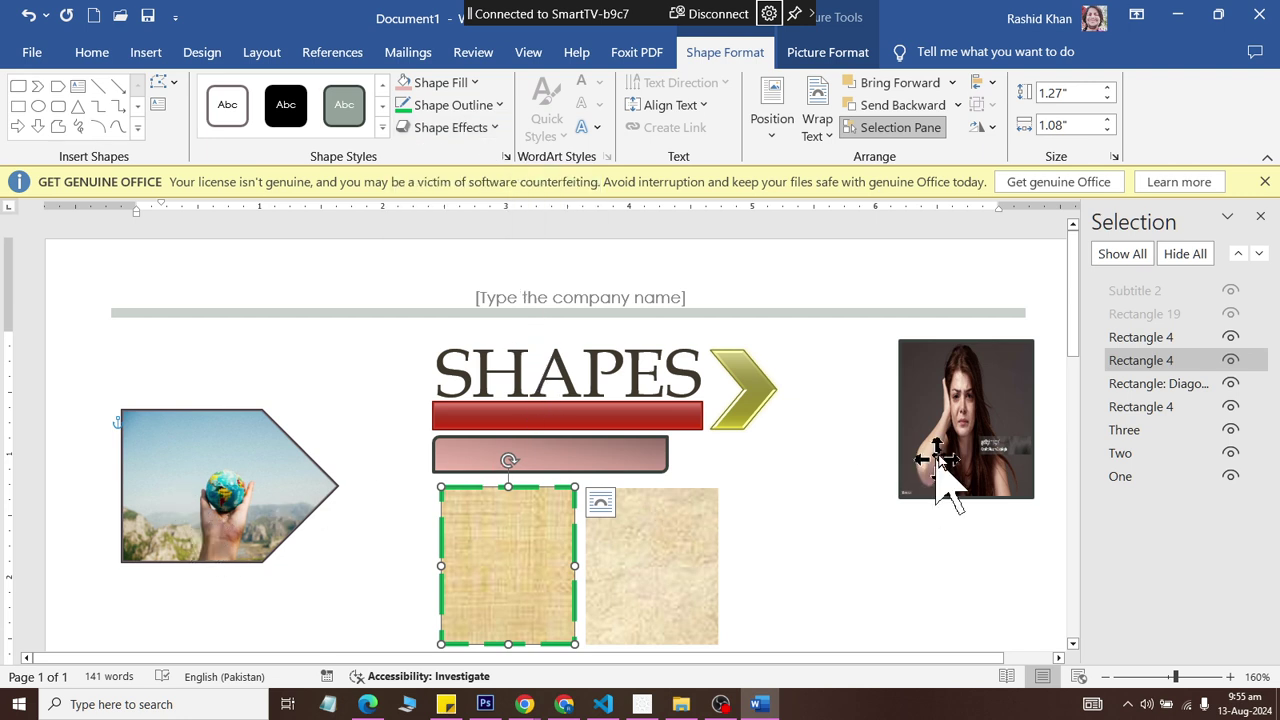
{"action": "left_click", "coordinate": [925, 455]}
- Apply 3-D presets to the portrait photo and the globe hexagon, moving the portrait down and left
{"action": "left_click", "coordinate": [448, 130]}
{"action": "mouse_move", "coordinate": [456, 162]}
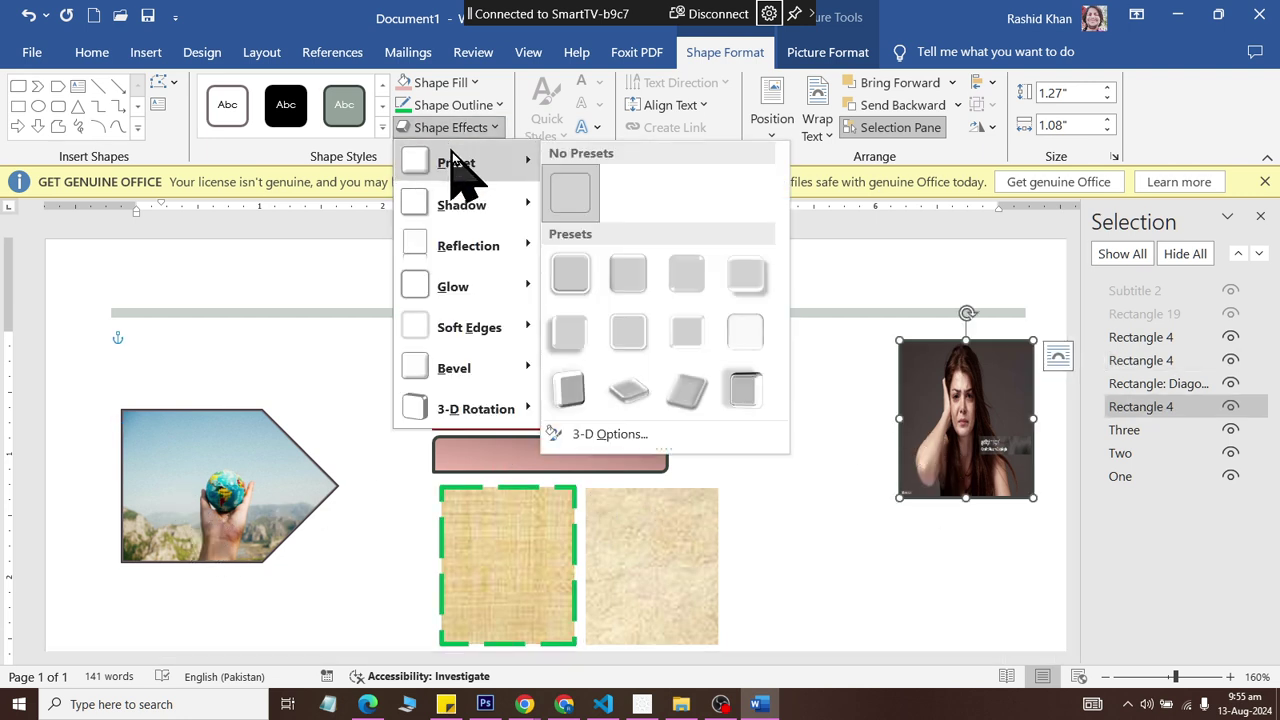
{"action": "left_click", "coordinate": [558, 270]}
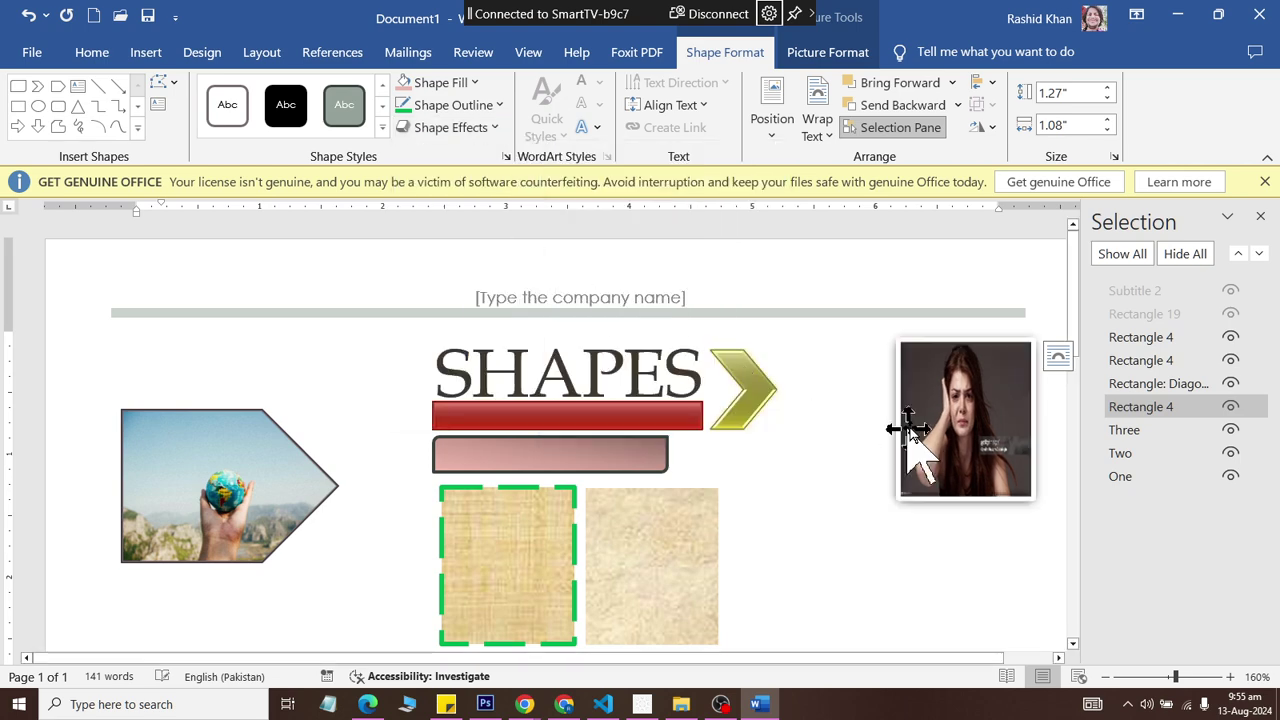
{"action": "left_click_drag", "start_coordinate": [950, 440], "coordinate": [930, 490]}
{"action": "left_click", "coordinate": [292, 457]}
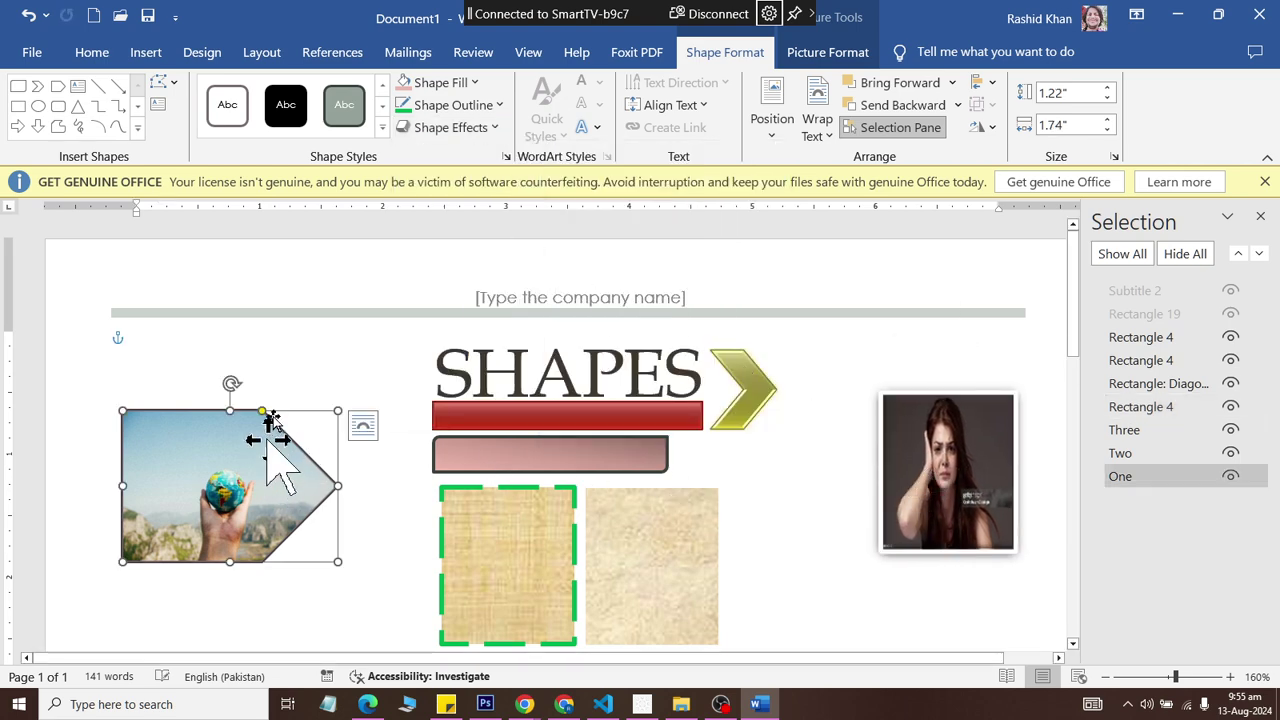
{"action": "left_click", "coordinate": [445, 127]}
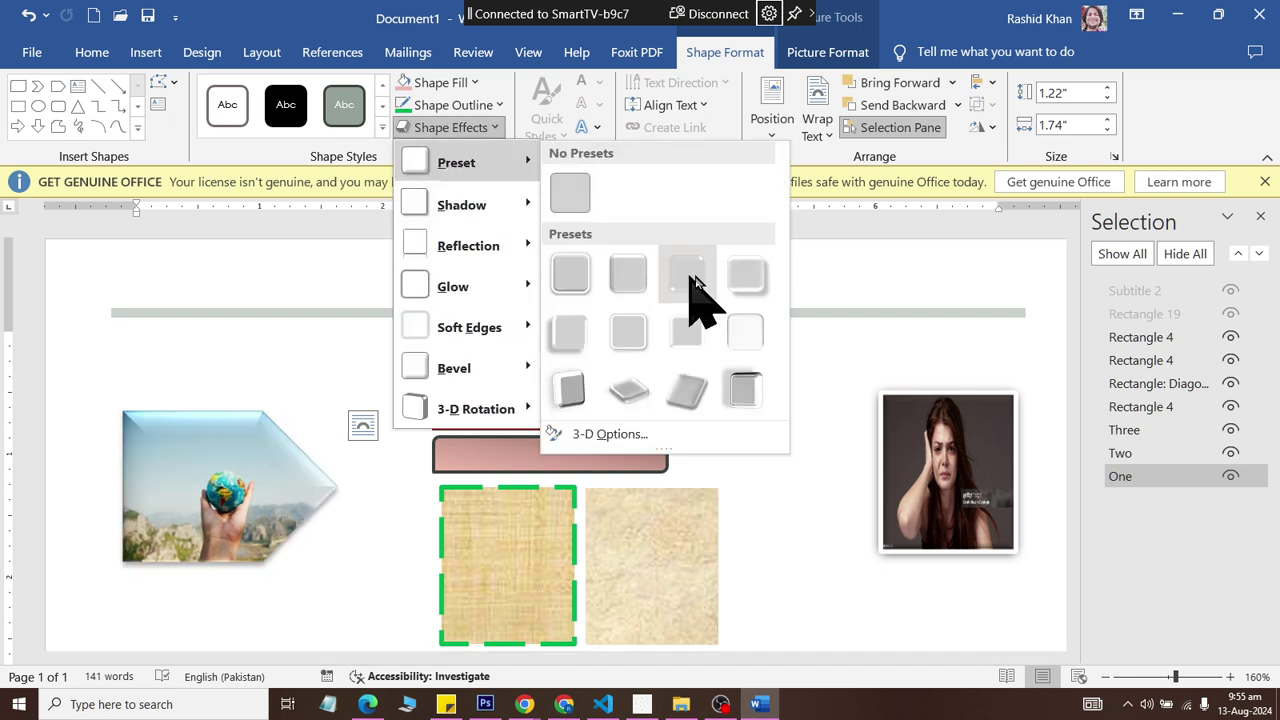
{"action": "left_click", "coordinate": [690, 276]}
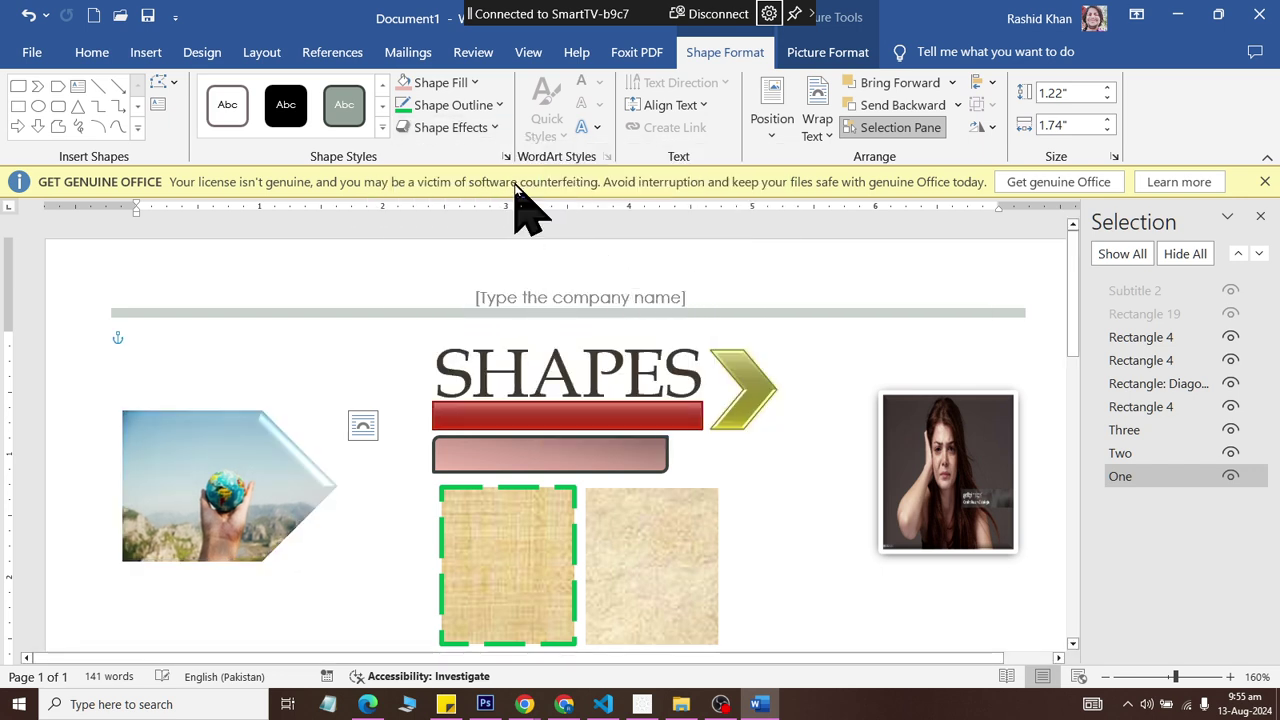
- Apply 3-D presets to both parchment rectangles, tilting the left one and repositioning both
{"action": "left_click", "coordinate": [506, 578]}
{"action": "left_click", "coordinate": [466, 128]}
{"action": "mouse_move", "coordinate": [456, 162]}
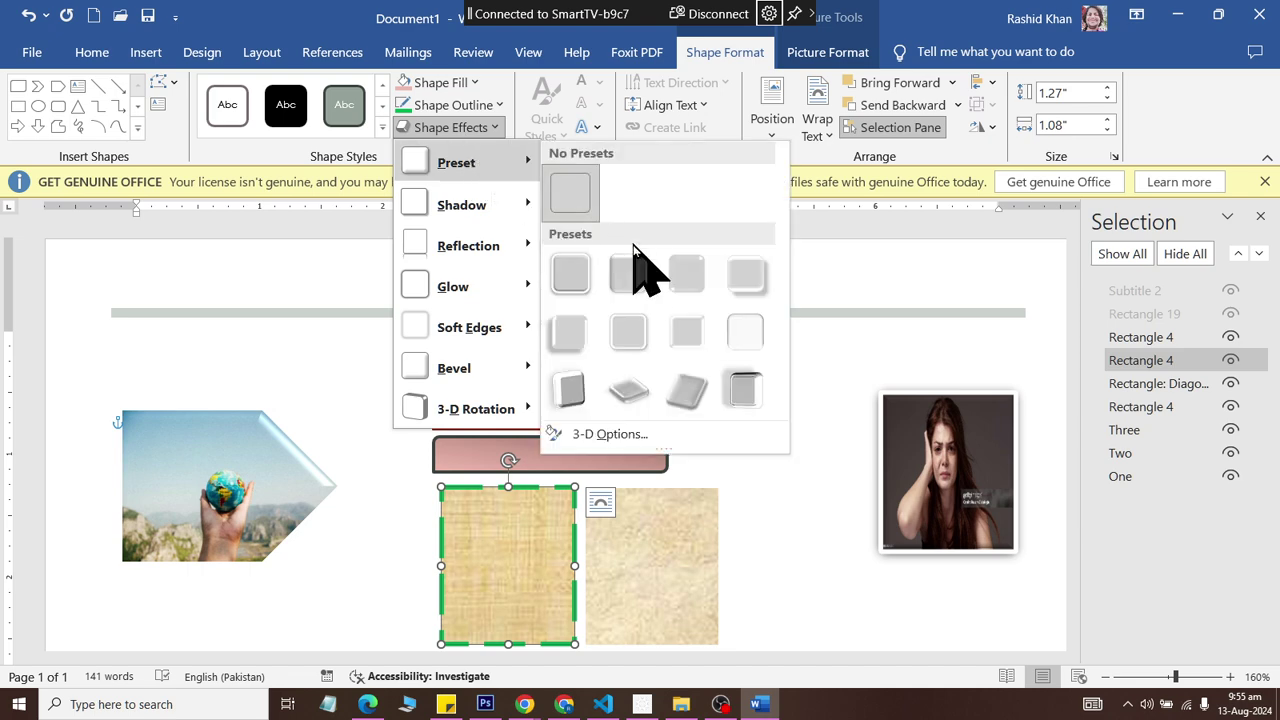
{"action": "left_click", "coordinate": [637, 393]}
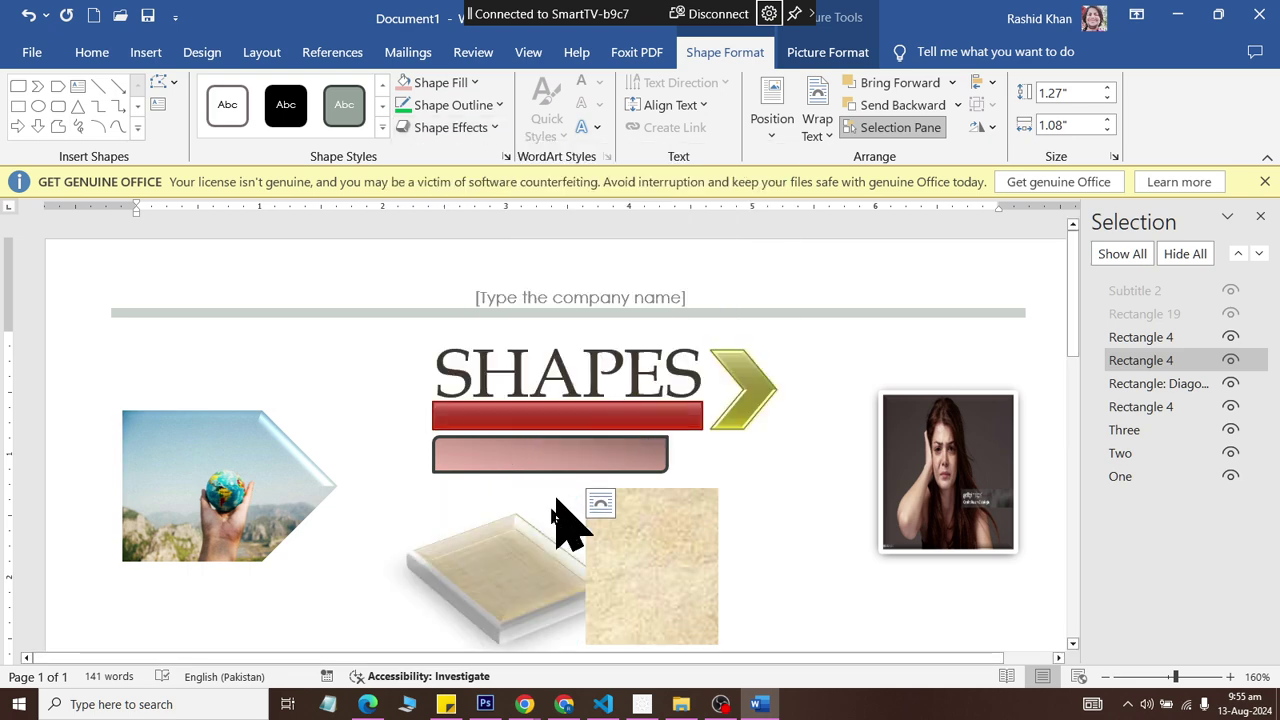
{"action": "left_click_drag", "start_coordinate": [486, 571], "coordinate": [430, 567]}
{"action": "left_click", "coordinate": [651, 588]}
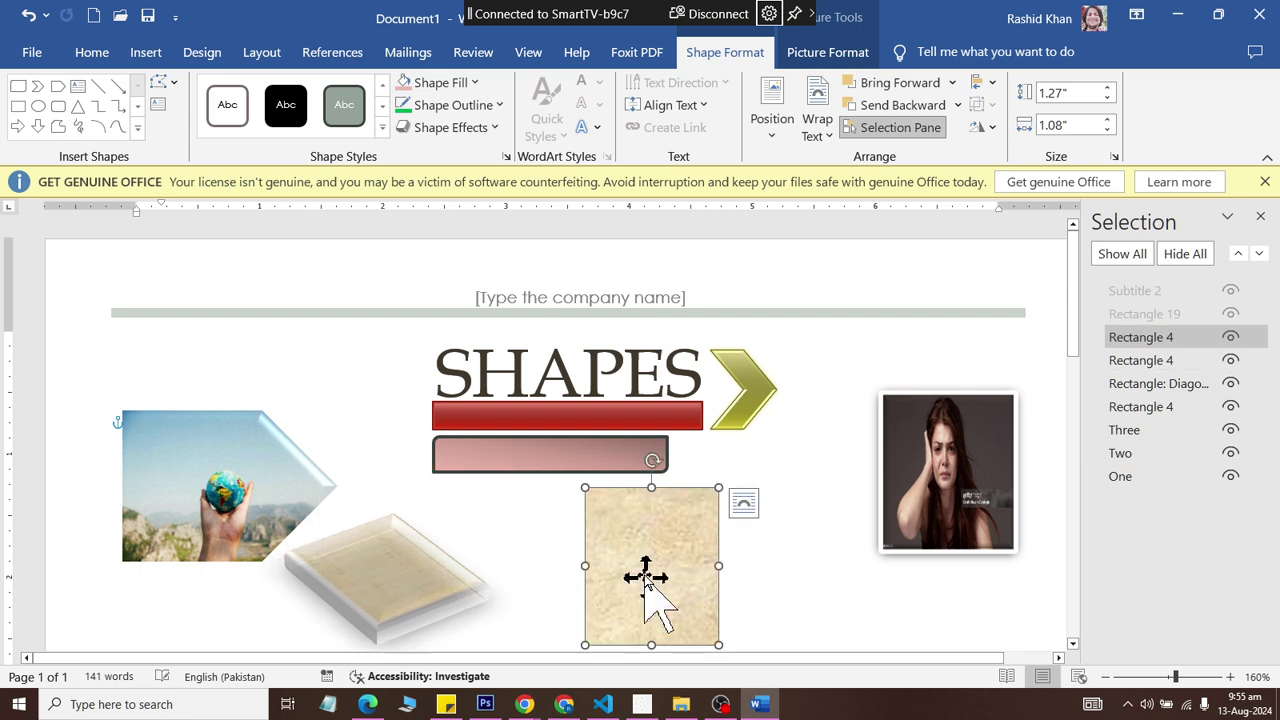
{"action": "left_click", "coordinate": [468, 127]}
{"action": "mouse_move", "coordinate": [458, 162]}
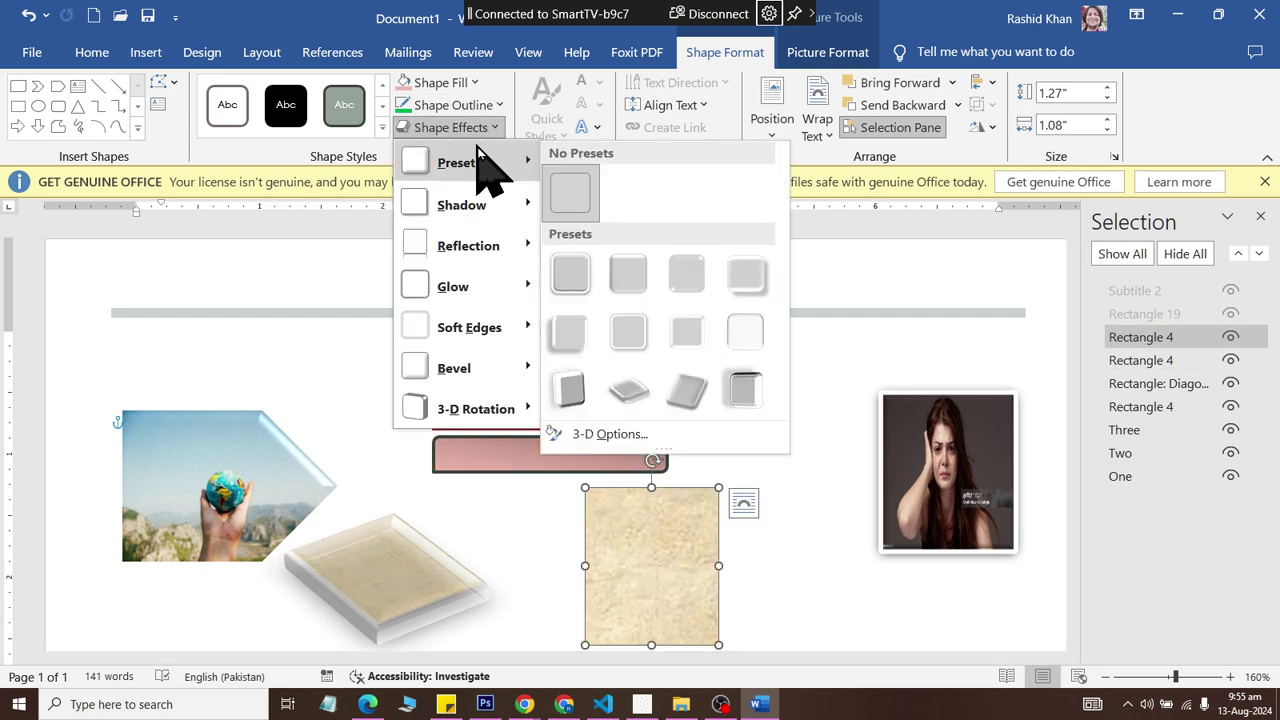
{"action": "left_click", "coordinate": [745, 400]}
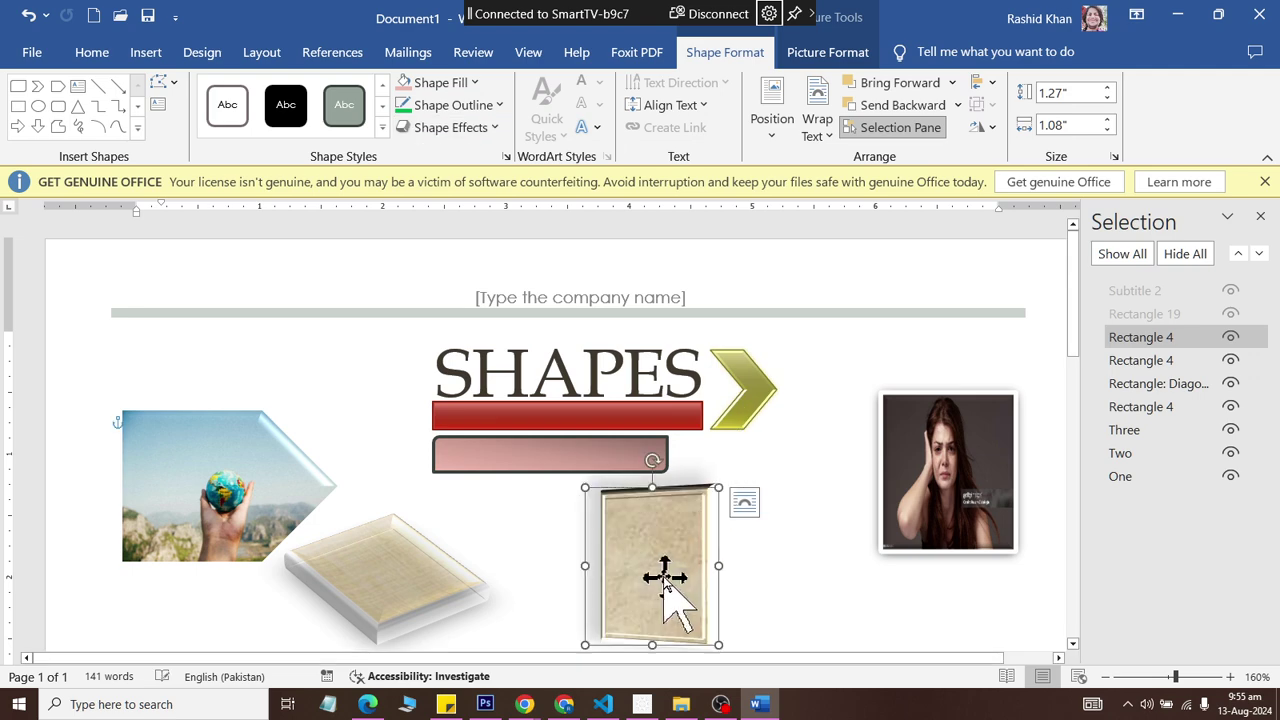
{"action": "left_click_drag", "start_coordinate": [663, 586], "coordinate": [749, 571]}
{"action": "scroll", "coordinate": [676, 487], "scroll_direction": "down", "scroll_amount": 1}
{"action": "scroll", "coordinate": [676, 487], "scroll_direction": "down", "scroll_amount": 1}
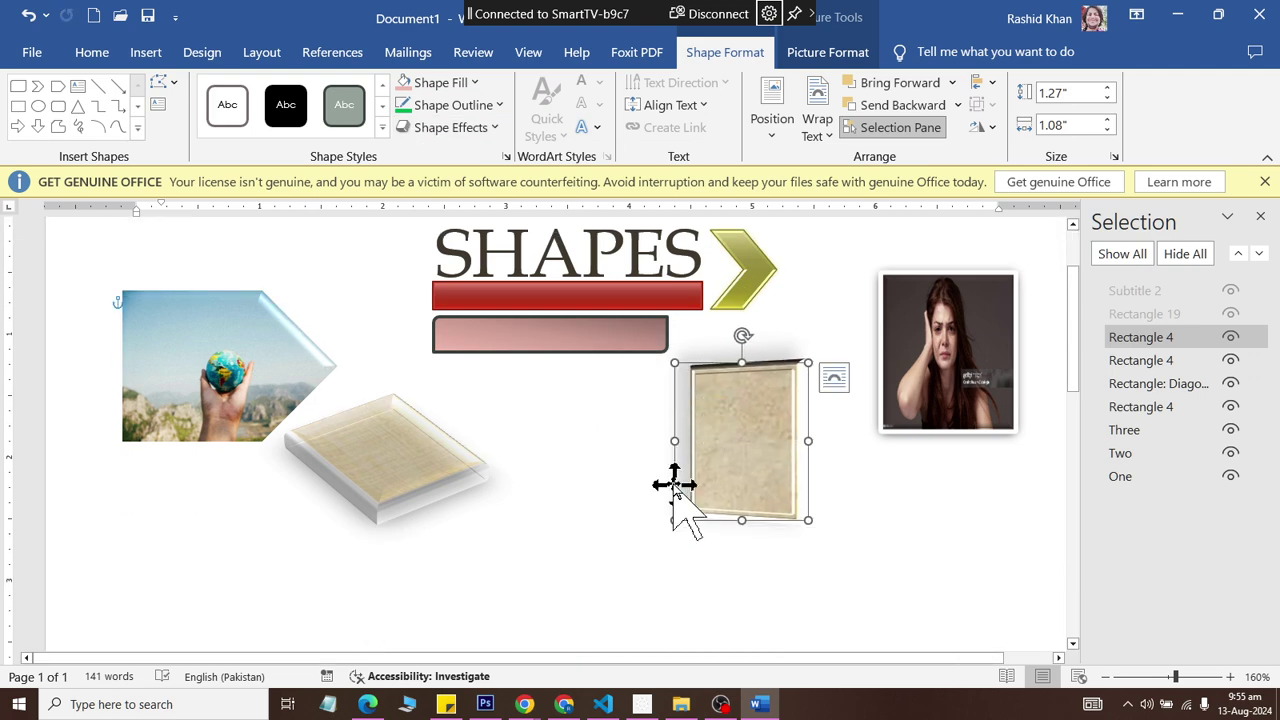
{"action": "scroll", "coordinate": [676, 490], "scroll_direction": "down", "scroll_amount": 1, "text": "ctrl"}
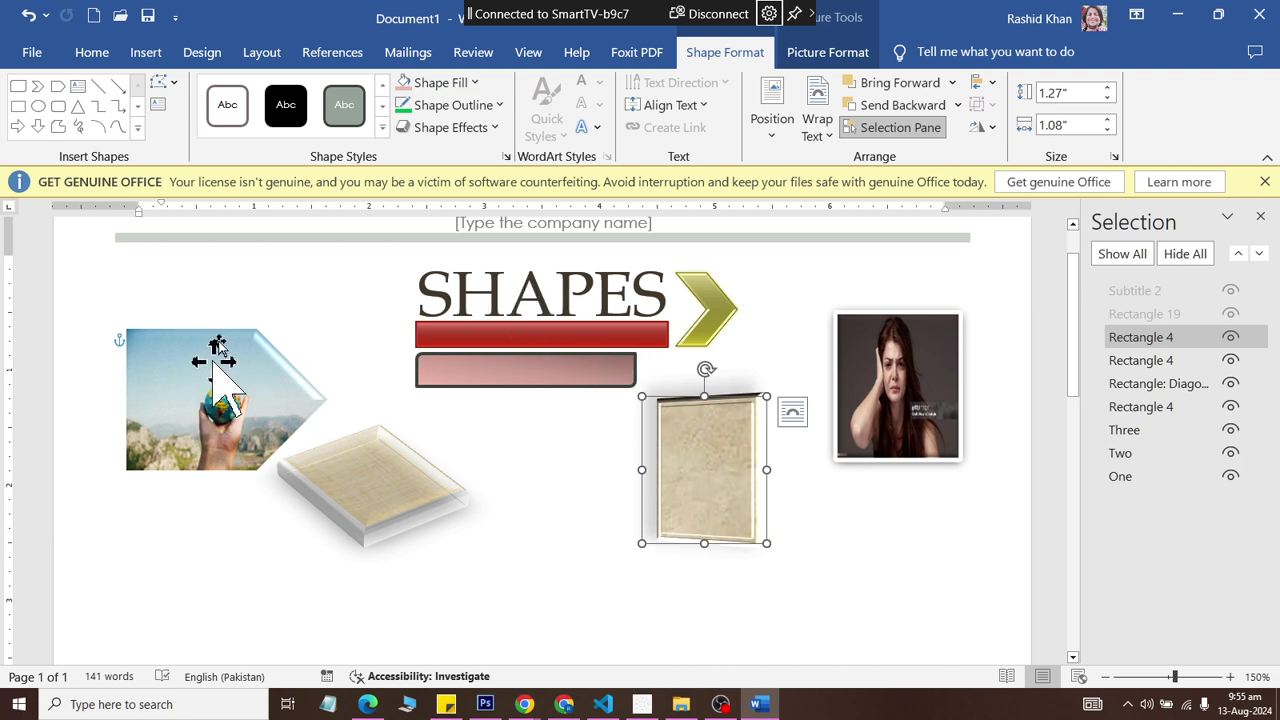
- Draw a rectangle at the upper left of the page
{"action": "left_click", "coordinate": [145, 52]}
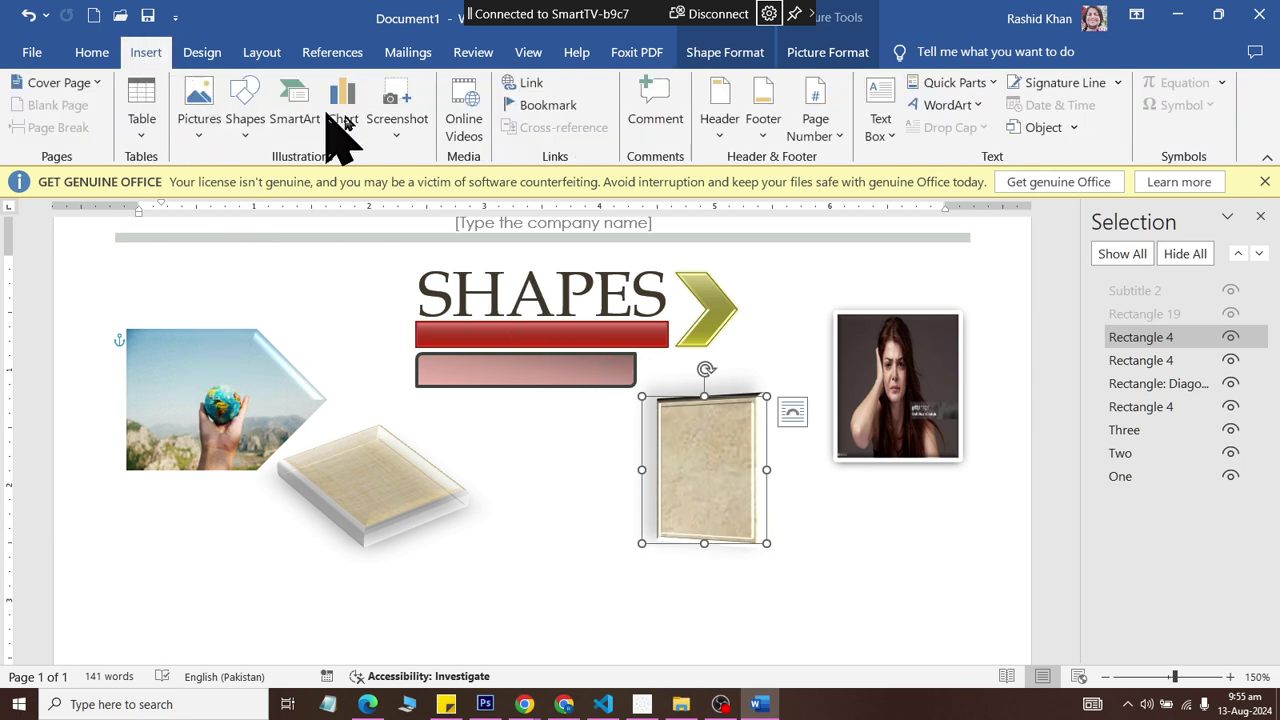
{"action": "left_click", "coordinate": [249, 140]}
{"action": "left_click", "coordinate": [354, 180]}
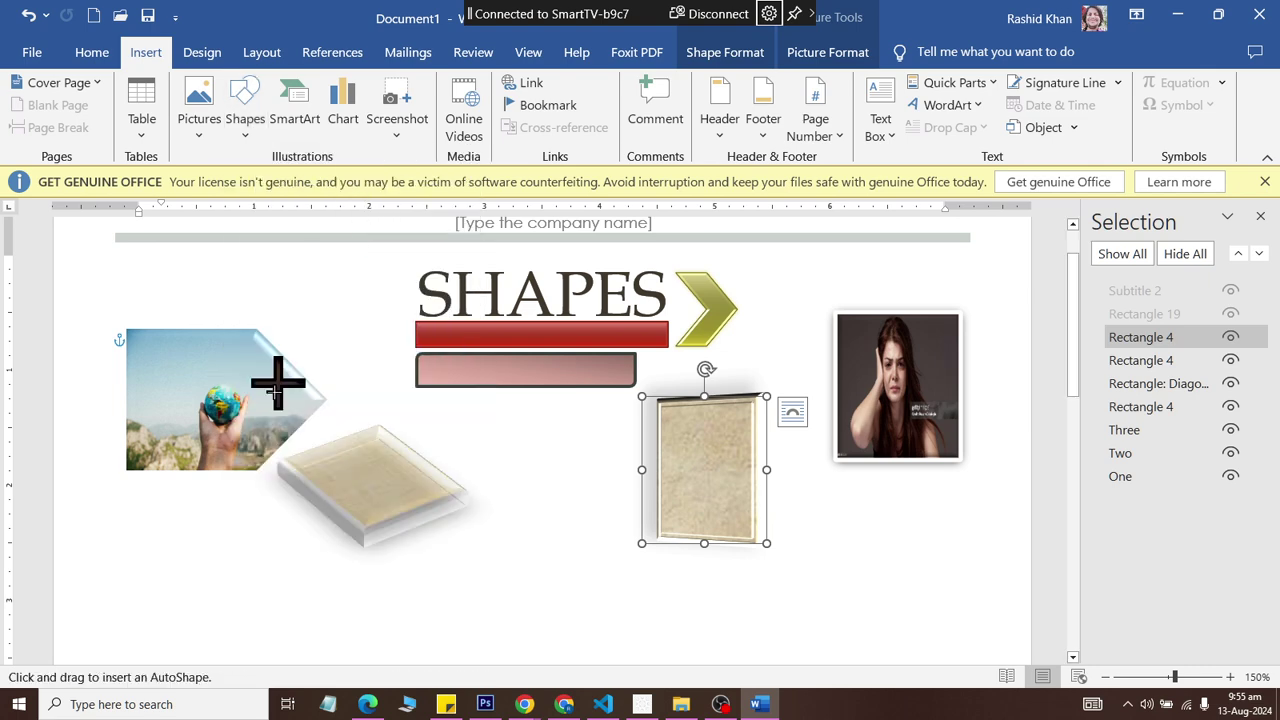
{"action": "scroll", "coordinate": [166, 363], "scroll_direction": "down", "scroll_amount": 5}
{"action": "mouse_move", "coordinate": [155, 306]}
{"action": "left_mouse_down"}
{"action": "mouse_move", "coordinate": [335, 373]}
{"action": "mouse_move", "coordinate": [305, 363]}
{"action": "left_mouse_up"}
- Label the rectangle AUGUST 2024 and resize it to 0.38" by 1.53"
{"action": "right_click", "coordinate": [242, 340]}
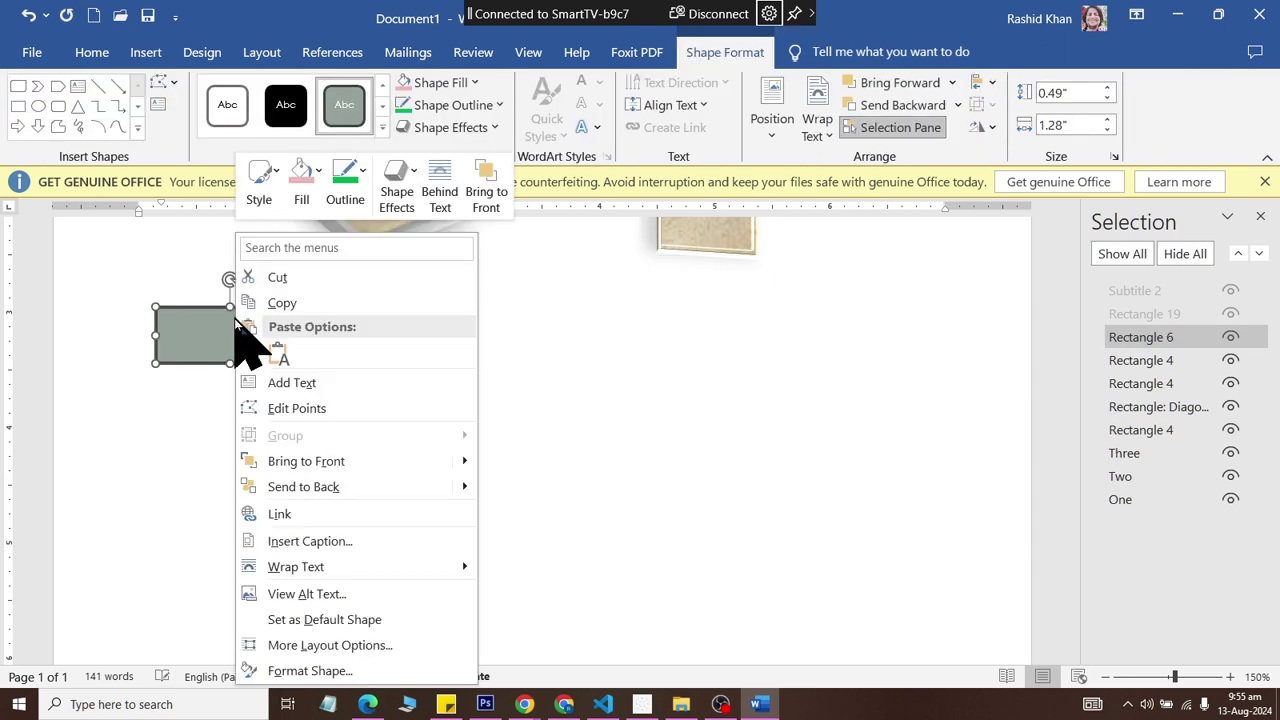
{"action": "left_click", "coordinate": [300, 384]}
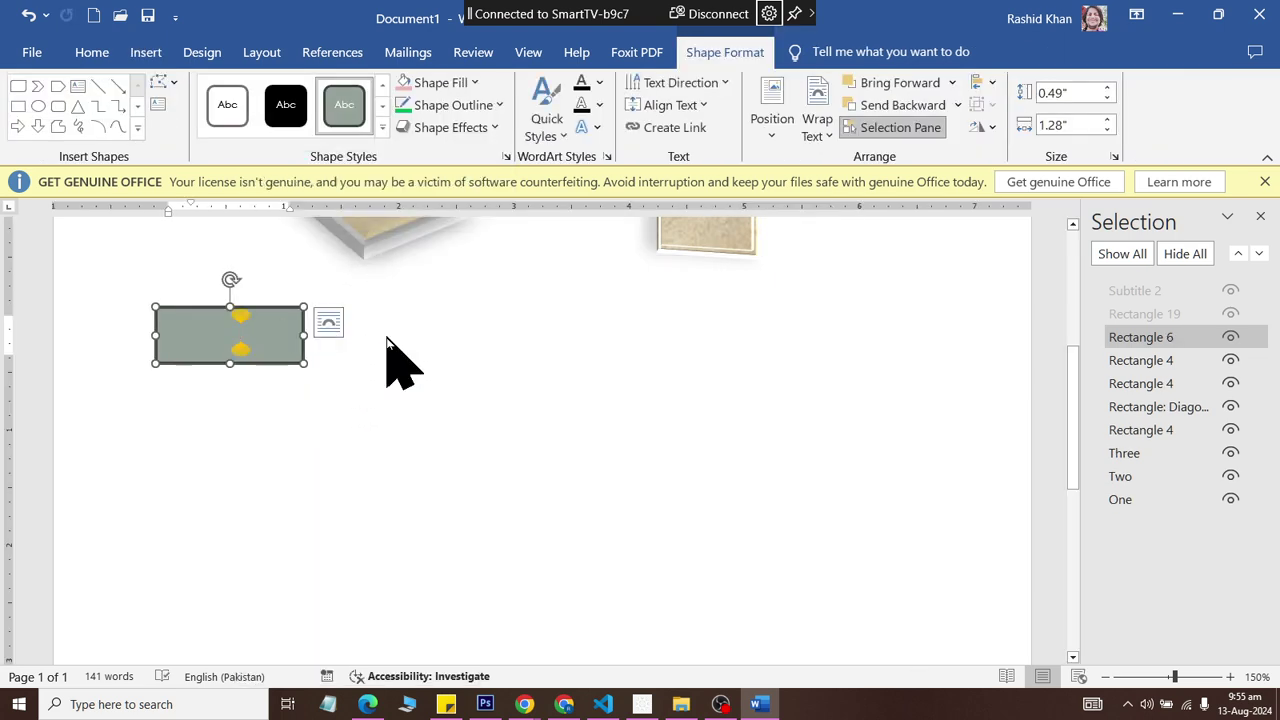
{"action": "left_click_drag", "start_coordinate": [305, 337], "coordinate": [366, 337]}
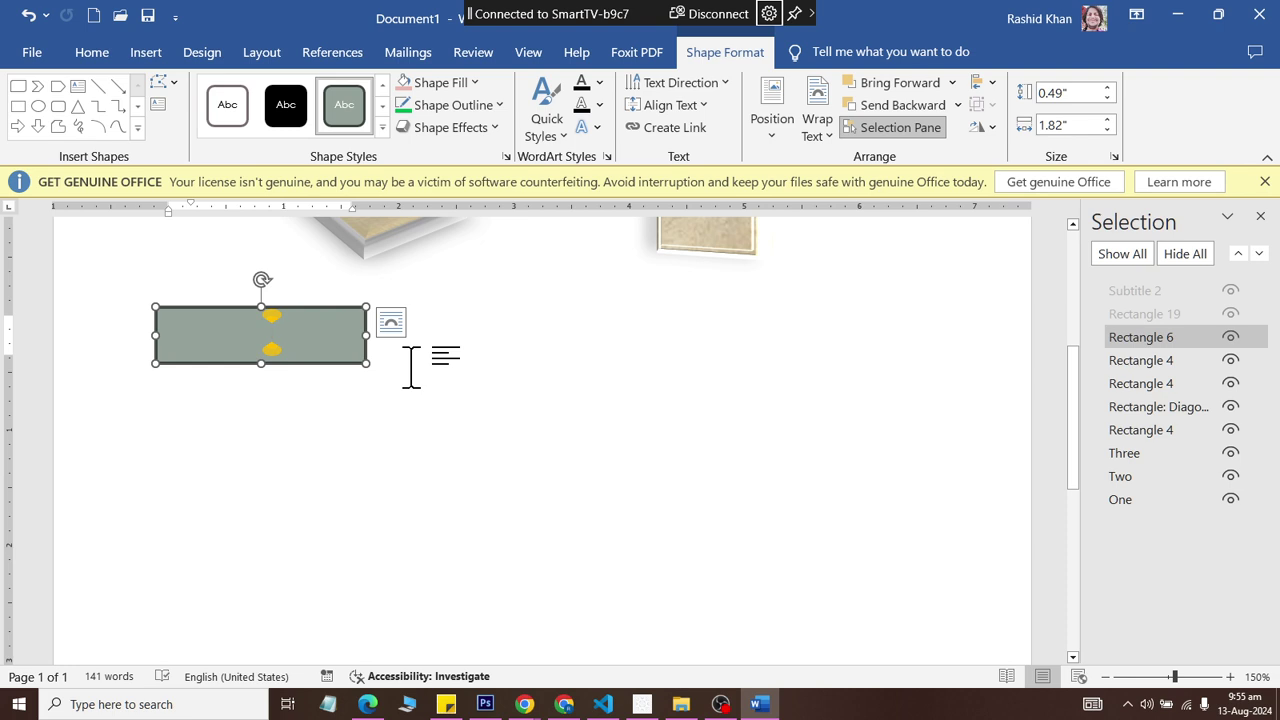
{"action": "key", "text": "alt+shift"}
{"action": "type", "text": "AUGUST 2024"}
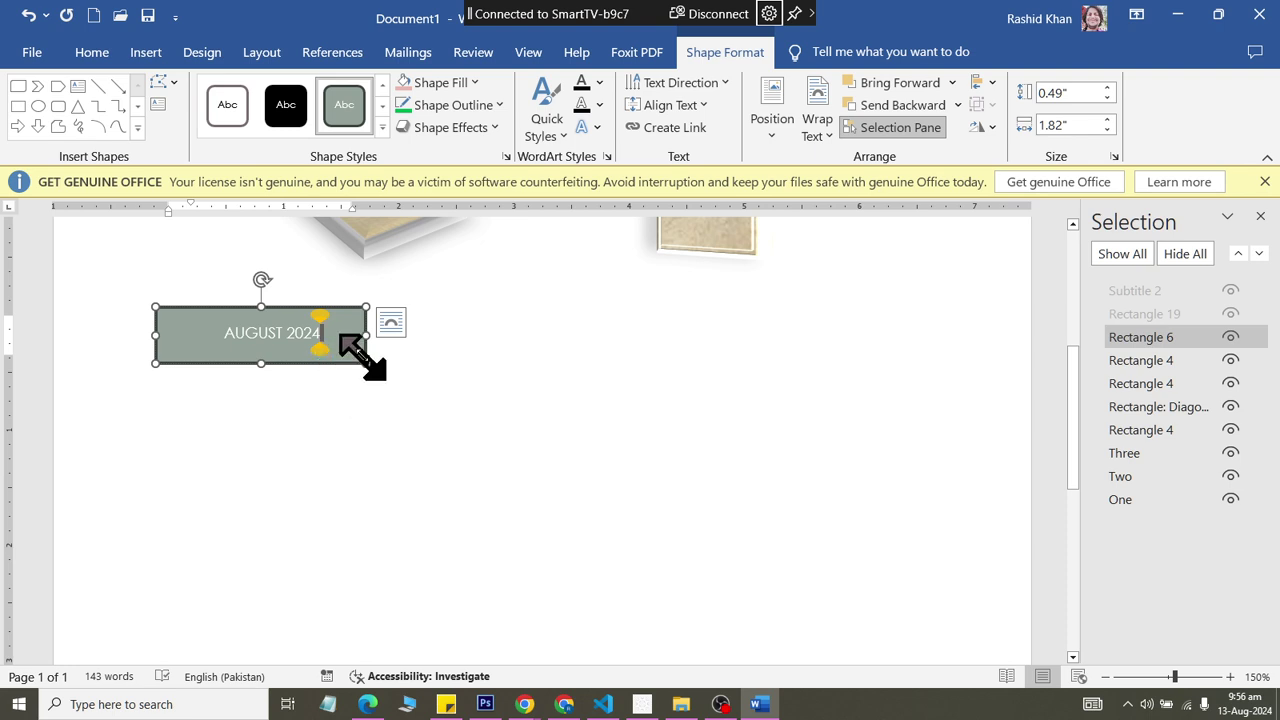
{"action": "mouse_move", "coordinate": [366, 363]}
{"action": "left_mouse_down"}
{"action": "mouse_move", "coordinate": [335, 350]}
{"action": "mouse_move", "coordinate": [961, 293]}
{"action": "mouse_move", "coordinate": [261, 300]}
{"action": "left_mouse_up"}
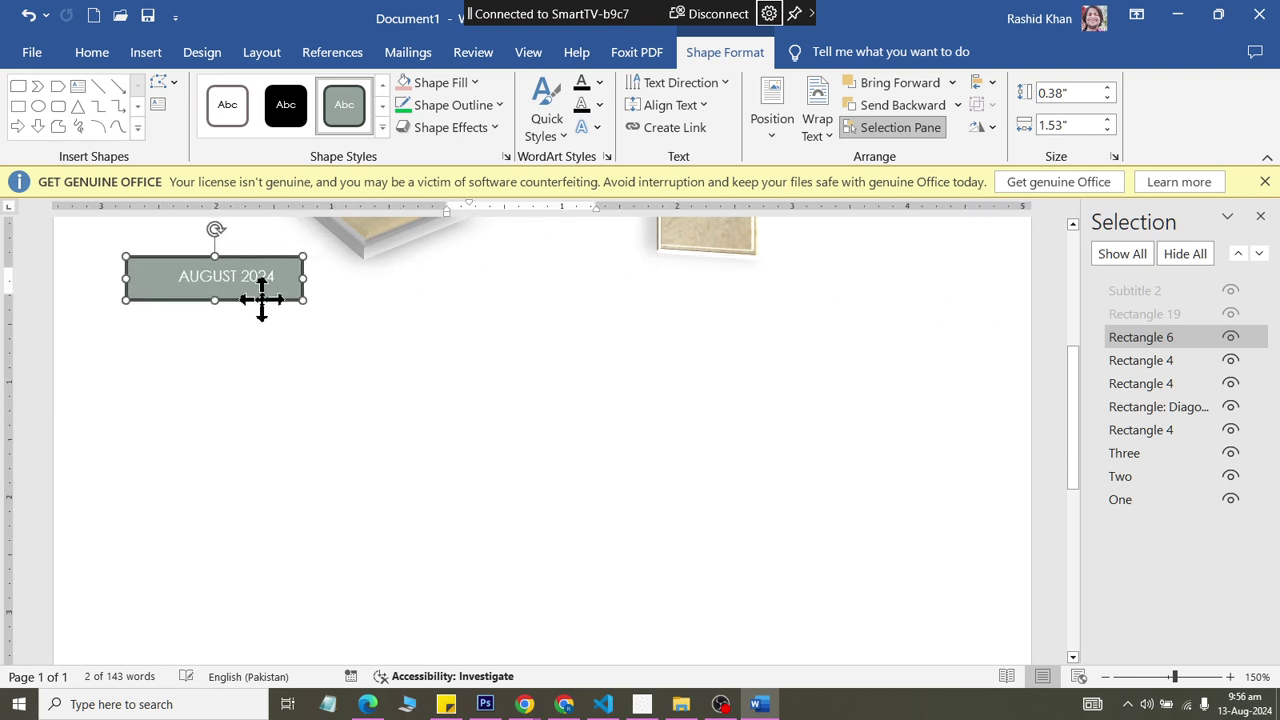
- Duplicate the AUGUST 2024 box, then style the top box glossy red and the middle one gold
{"action": "mouse_move", "coordinate": [263, 301]}
{"action": "left_mouse_down"}
{"action": "mouse_move", "coordinate": [283, 320]}
{"action": "mouse_move", "coordinate": [255, 348]}
{"action": "mouse_move", "coordinate": [280, 360]}
{"action": "mouse_move", "coordinate": [290, 404]}
{"action": "left_mouse_up"}
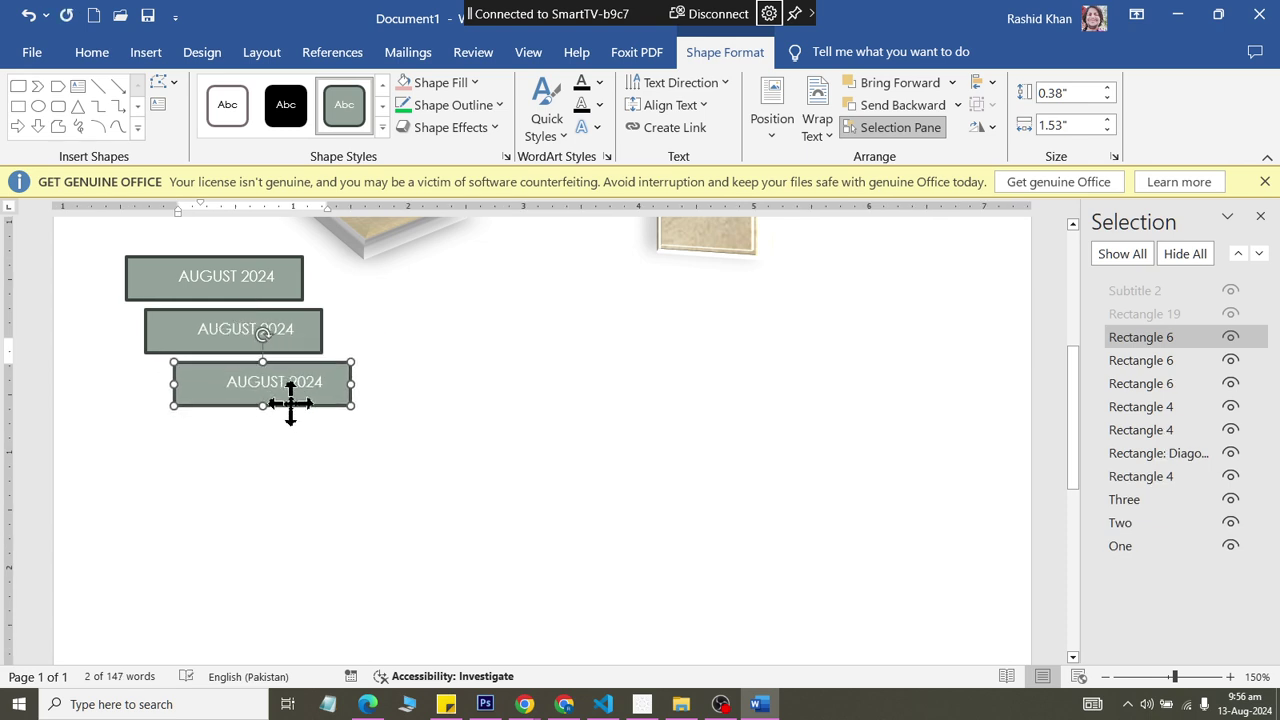
{"action": "left_click", "coordinate": [263, 280]}
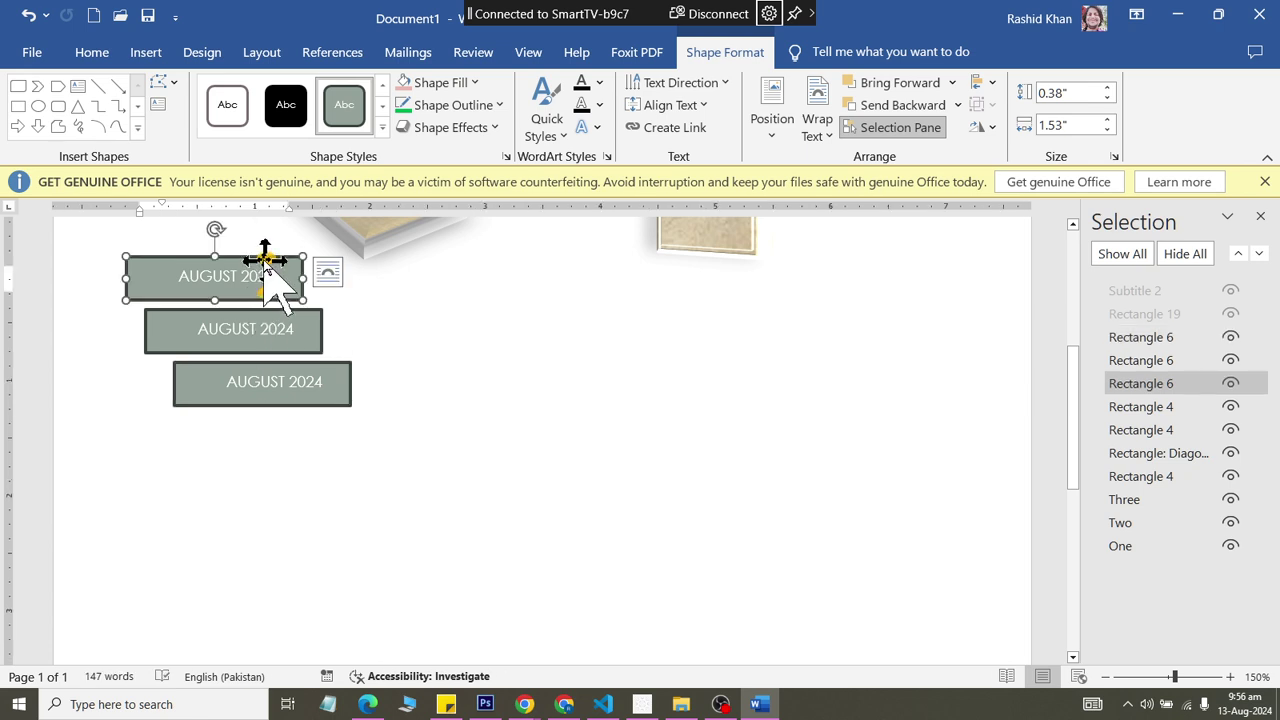
{"action": "left_click", "coordinate": [383, 127]}
{"action": "left_click", "coordinate": [350, 325]}
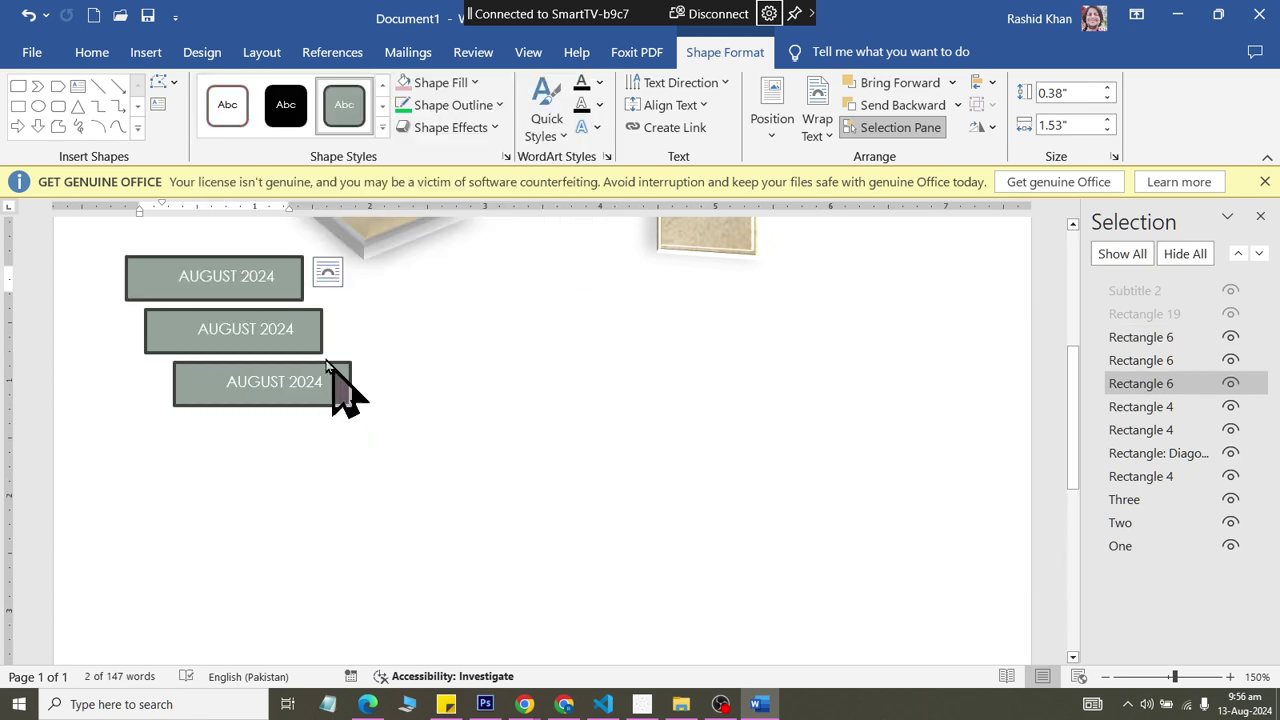
{"action": "left_click", "coordinate": [308, 345]}
{"action": "left_click", "coordinate": [382, 127]}
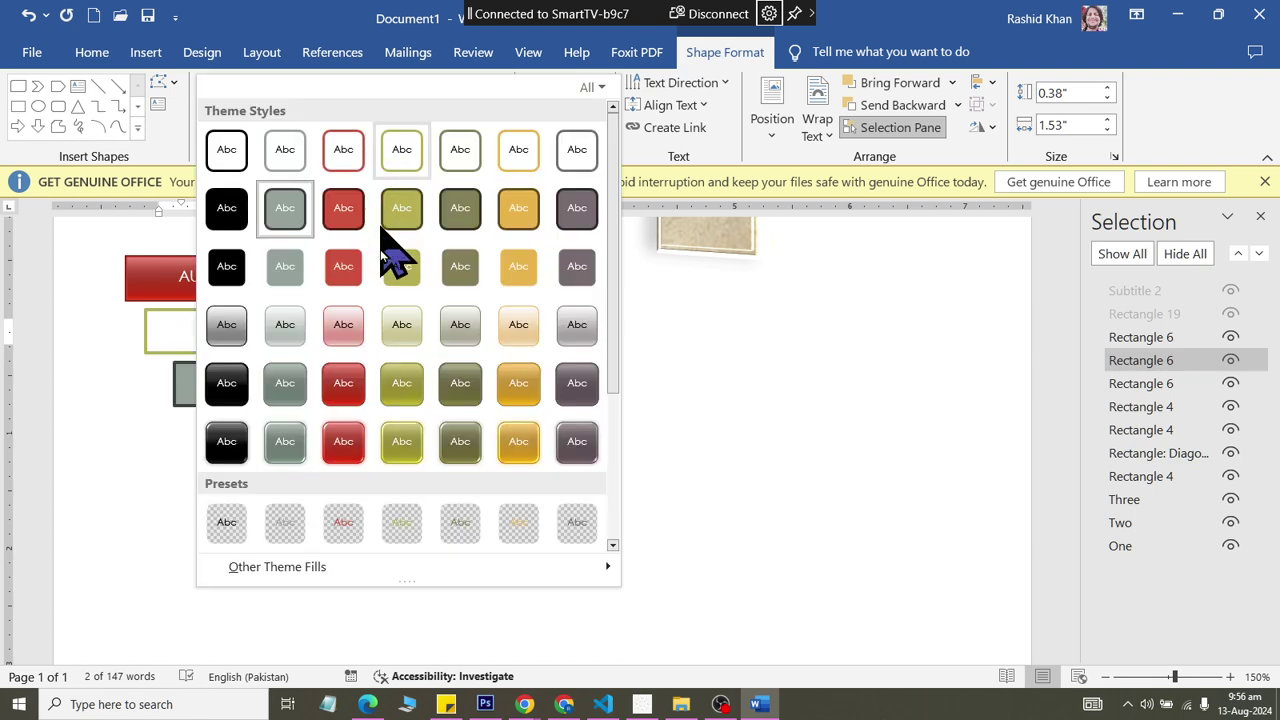
{"action": "left_click", "coordinate": [518, 441]}
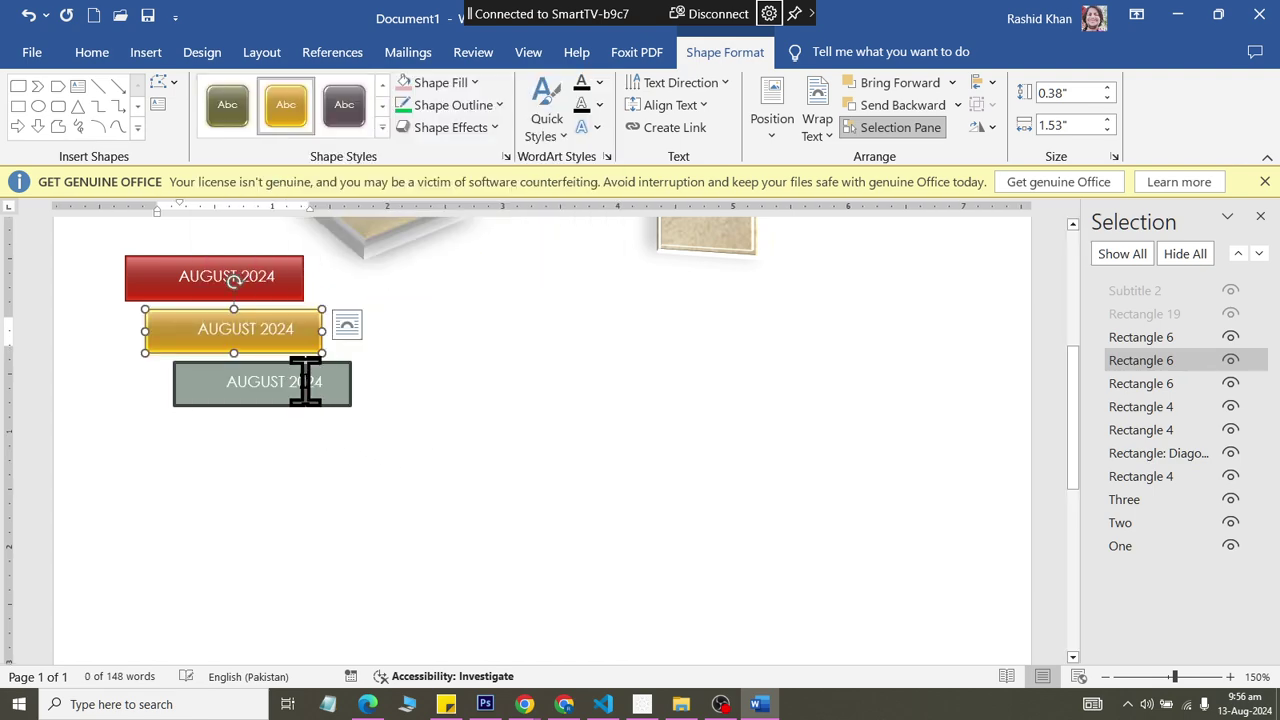
{"action": "left_click", "coordinate": [252, 374]}
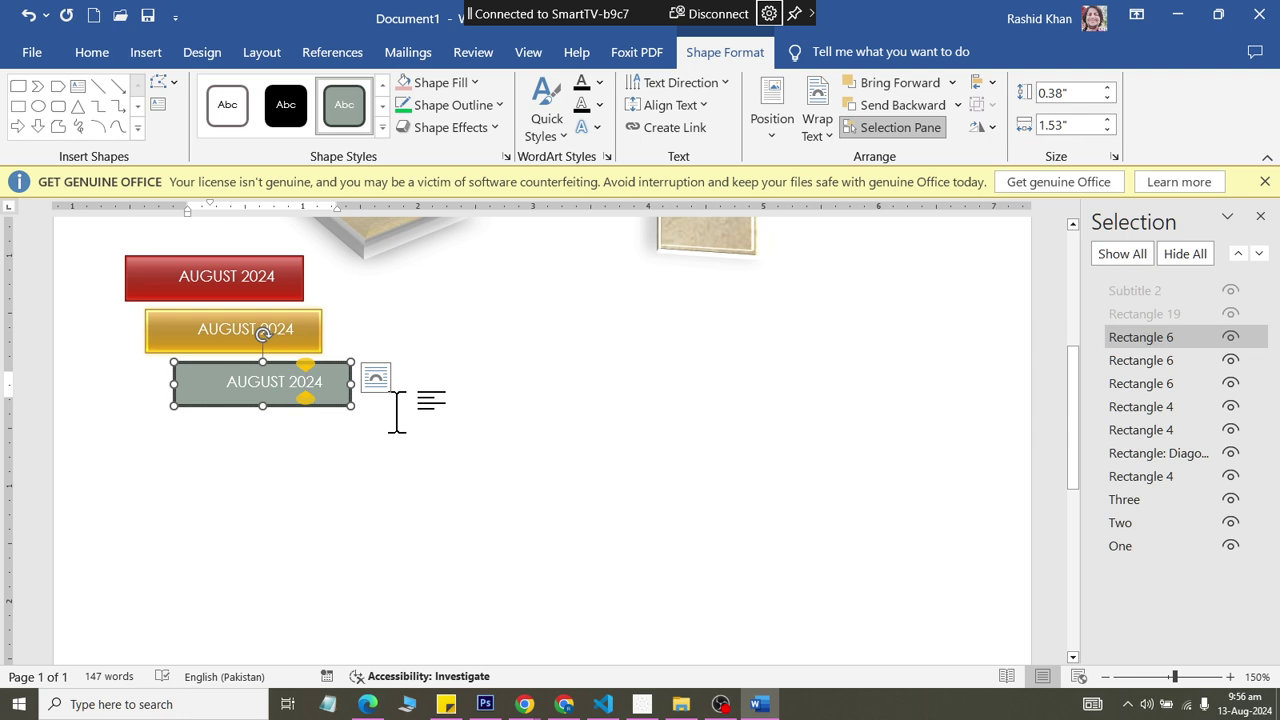
- Select the gold and red AUGUST 2024 boxes and review the shapes' layout on the page
{"action": "left_click", "coordinate": [145, 52]}
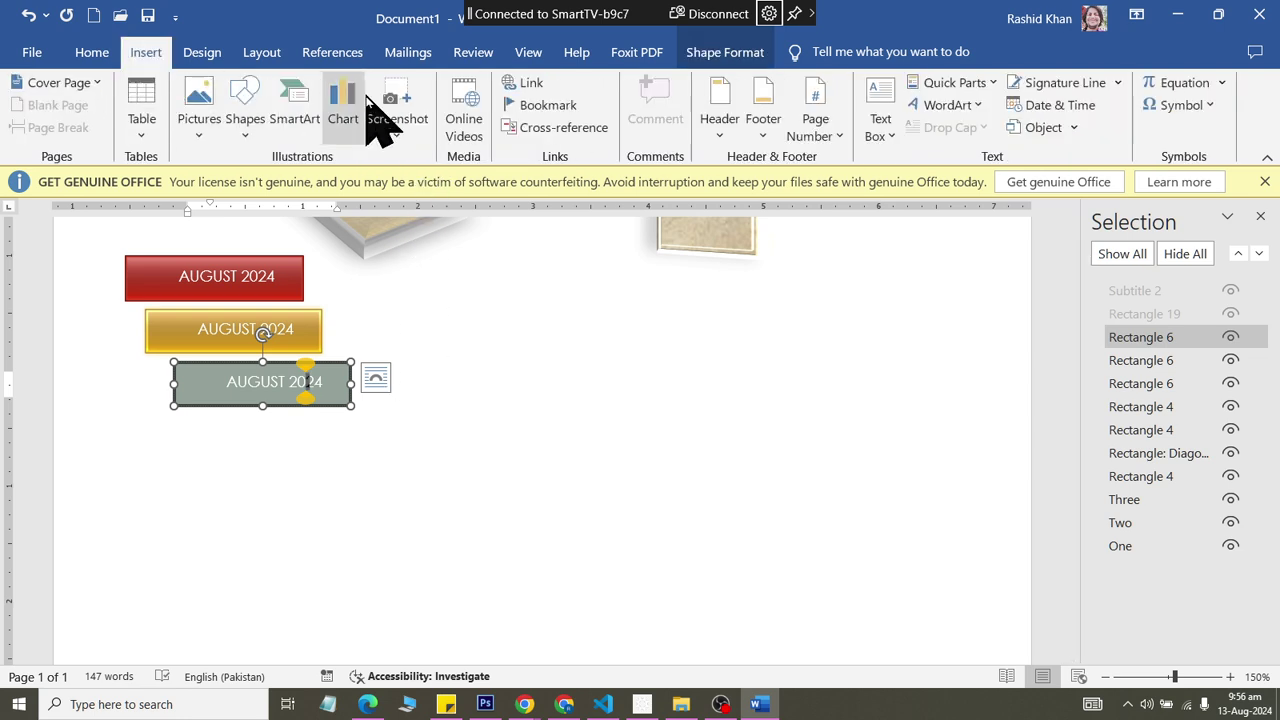
{"action": "left_click", "coordinate": [249, 316]}
{"action": "left_click", "coordinate": [245, 284]}
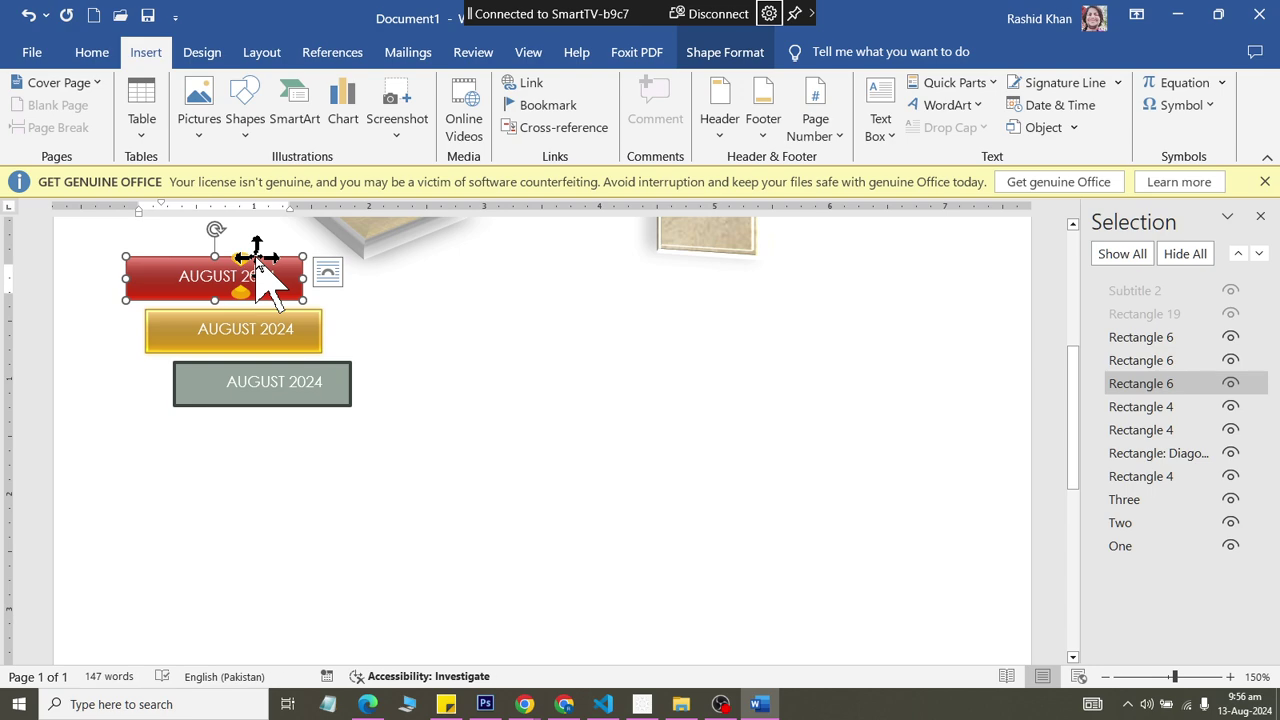
{"action": "scroll", "coordinate": [257, 266], "scroll_direction": "up", "scroll_amount": 1}
{"action": "scroll", "coordinate": [257, 266], "scroll_direction": "up", "scroll_amount": 3}
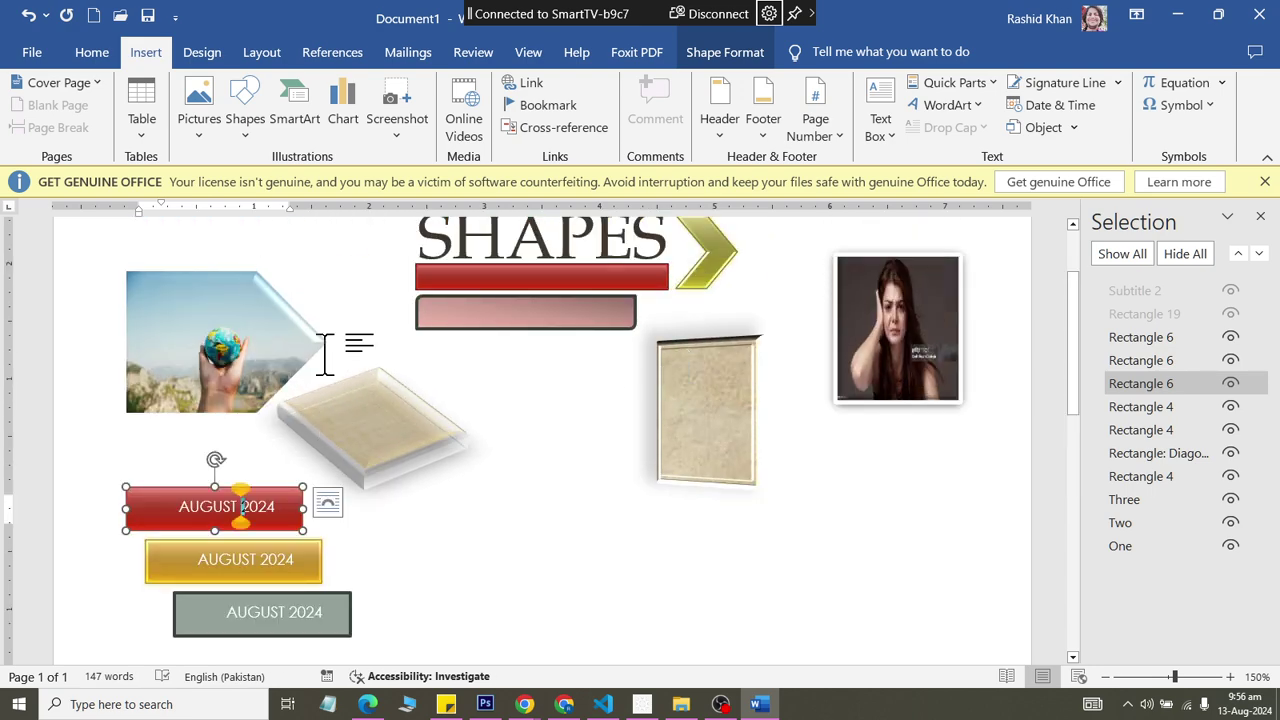
{"action": "scroll", "coordinate": [546, 286], "scroll_direction": "down", "scroll_amount": 2}
{"action": "scroll", "coordinate": [363, 430], "scroll_direction": "down", "scroll_amount": 2}
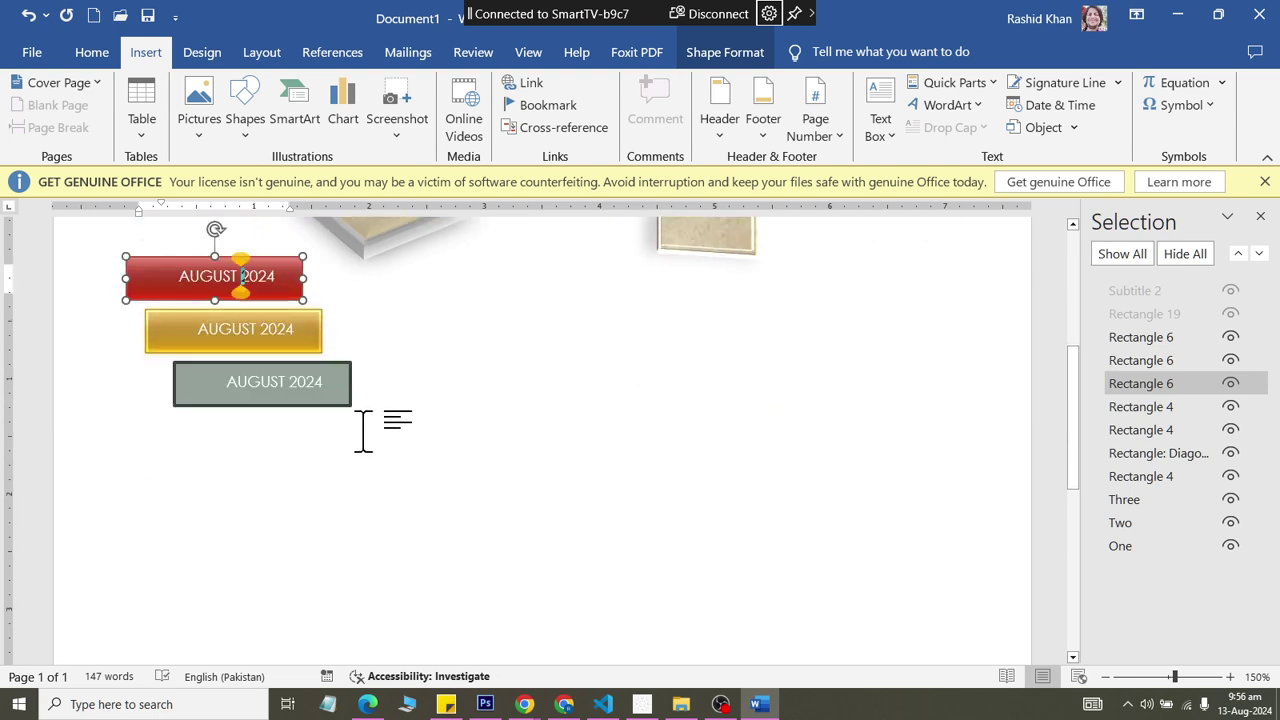
{"action": "scroll", "coordinate": [363, 430], "scroll_direction": "up", "scroll_amount": 3}
{"action": "scroll", "coordinate": [423, 537], "scroll_direction": "down", "scroll_amount": 2}
{"action": "scroll", "coordinate": [419, 512], "scroll_direction": "up", "scroll_amount": 2}
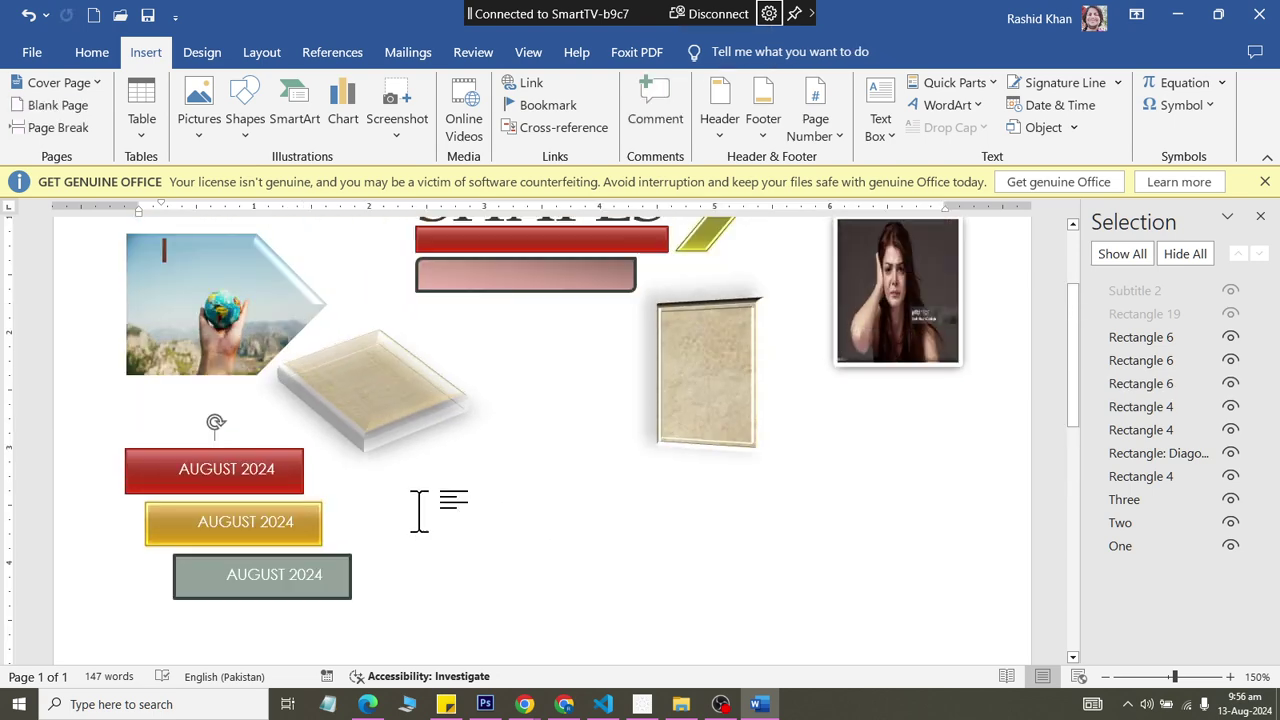
{"action": "scroll", "coordinate": [419, 512], "scroll_direction": "up", "scroll_amount": 1}
{"action": "scroll", "coordinate": [360, 527], "scroll_direction": "down", "scroll_amount": 1}
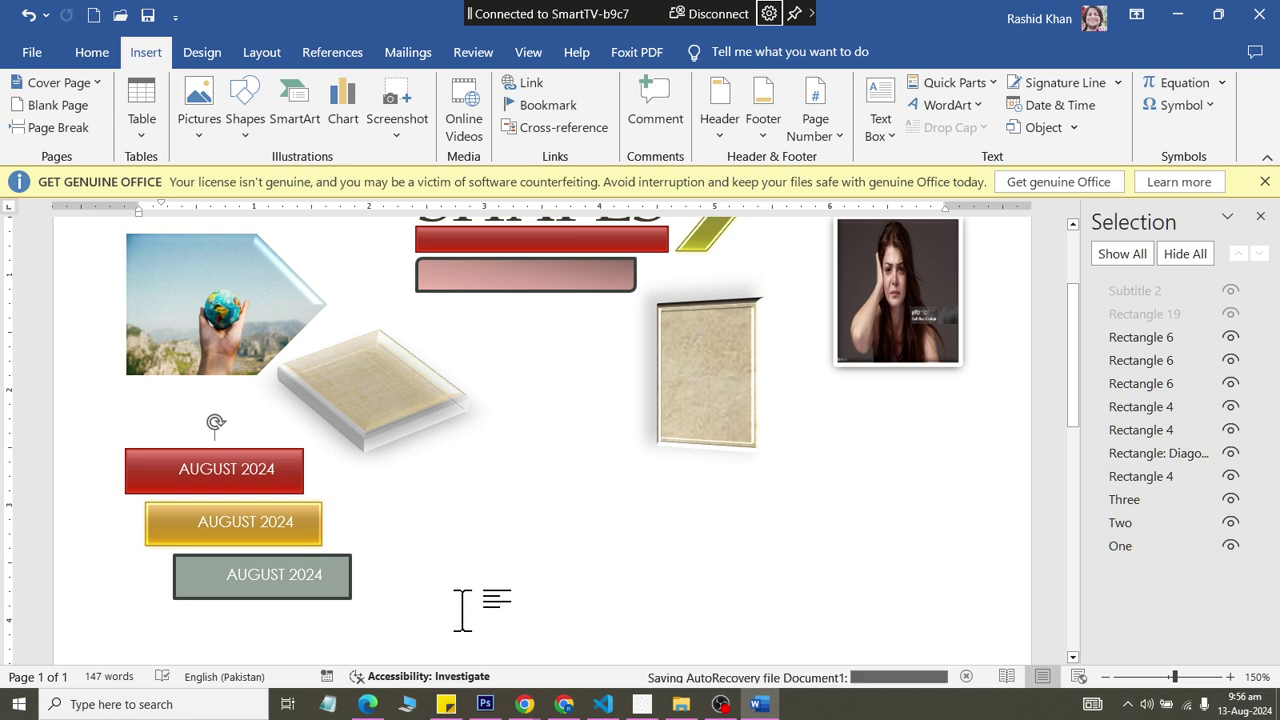
- Insert blank lines above the shapes to push them further down the page
{"action": "key", "text": "ctrl+z"}
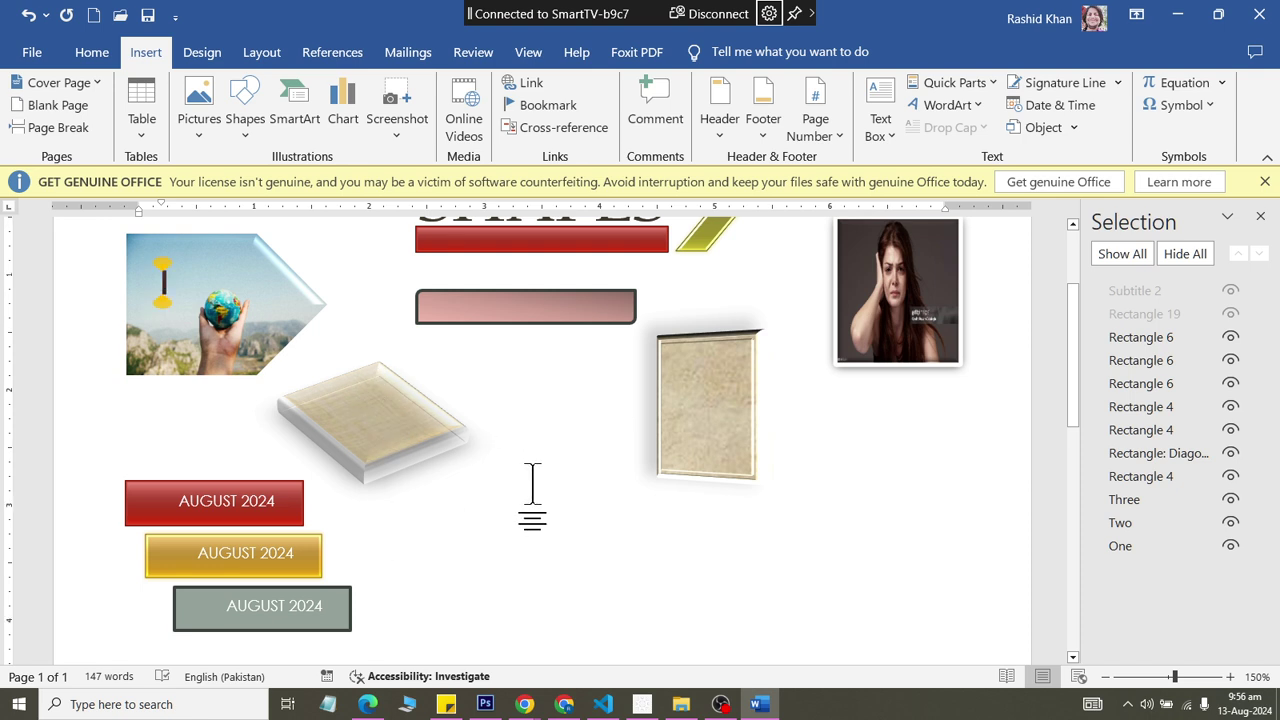
{"action": "key", "text": "Return"}
{"action": "key", "text": "Return"}
{"action": "key", "text": "Return"}
{"action": "key", "text": "Return"}
{"action": "key", "text": "Return"}
{"action": "key", "text": "Return"}
{"action": "key", "text": "Return"}
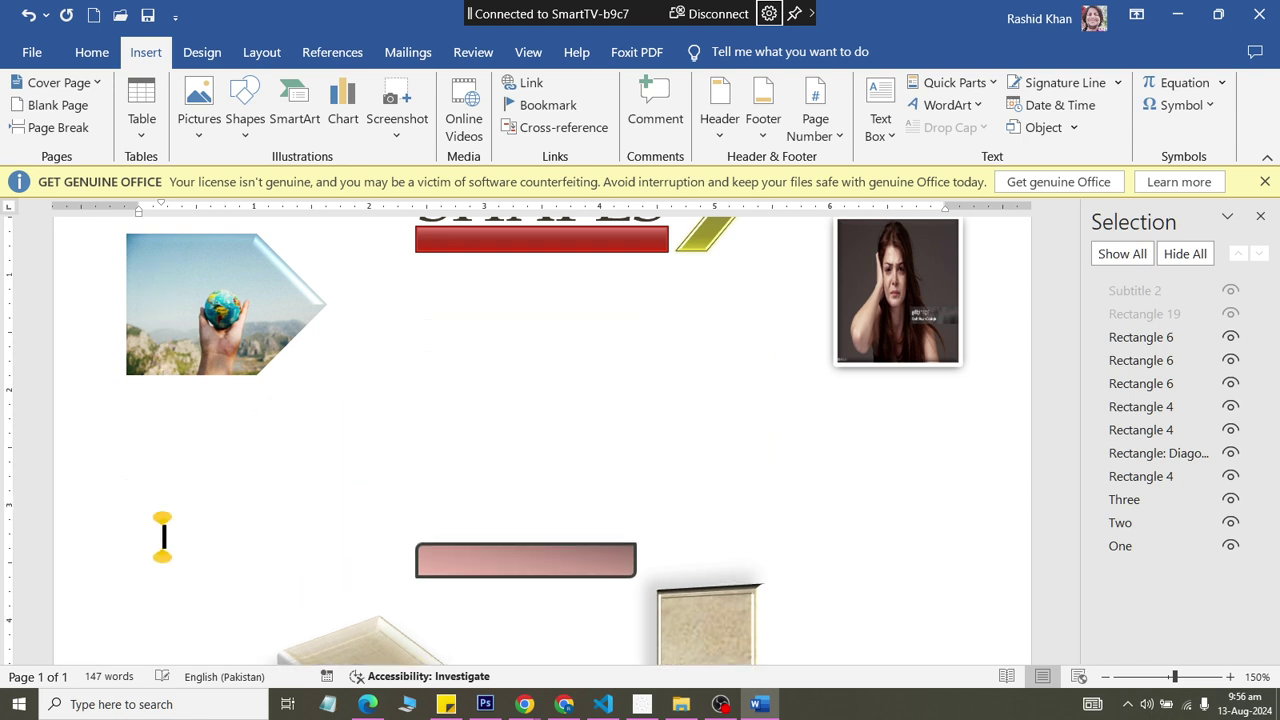
{"action": "key", "text": "Return"}
{"action": "key", "text": "Return"}
{"action": "scroll", "coordinate": [334, 491], "scroll_direction": "down", "scroll_amount": 1}
{"action": "scroll", "coordinate": [331, 480], "scroll_direction": "down", "scroll_amount": 2}
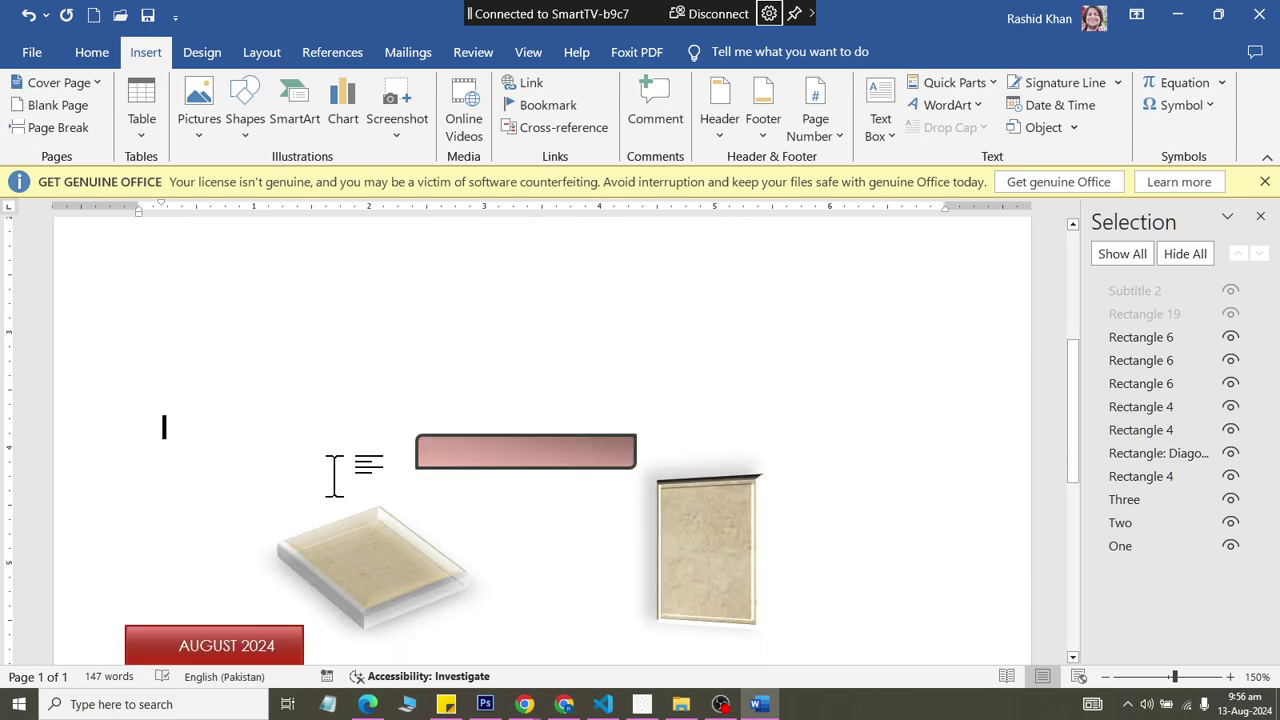
{"action": "scroll", "coordinate": [299, 415], "scroll_direction": "up", "scroll_amount": 1}
- Enter =rand(20) on the empty line to generate 1103 words of filler across three pages
{"action": "left_click", "coordinate": [155, 320]}
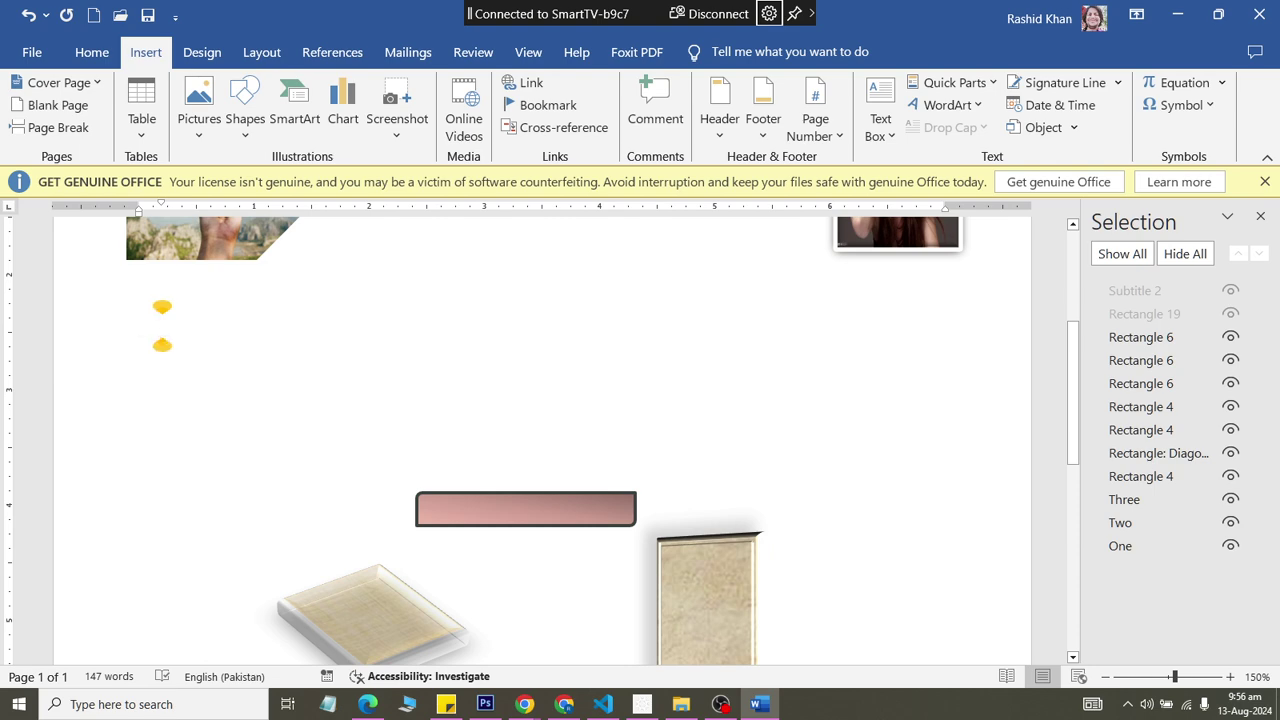
{"action": "type", "text": "=rand(20"}
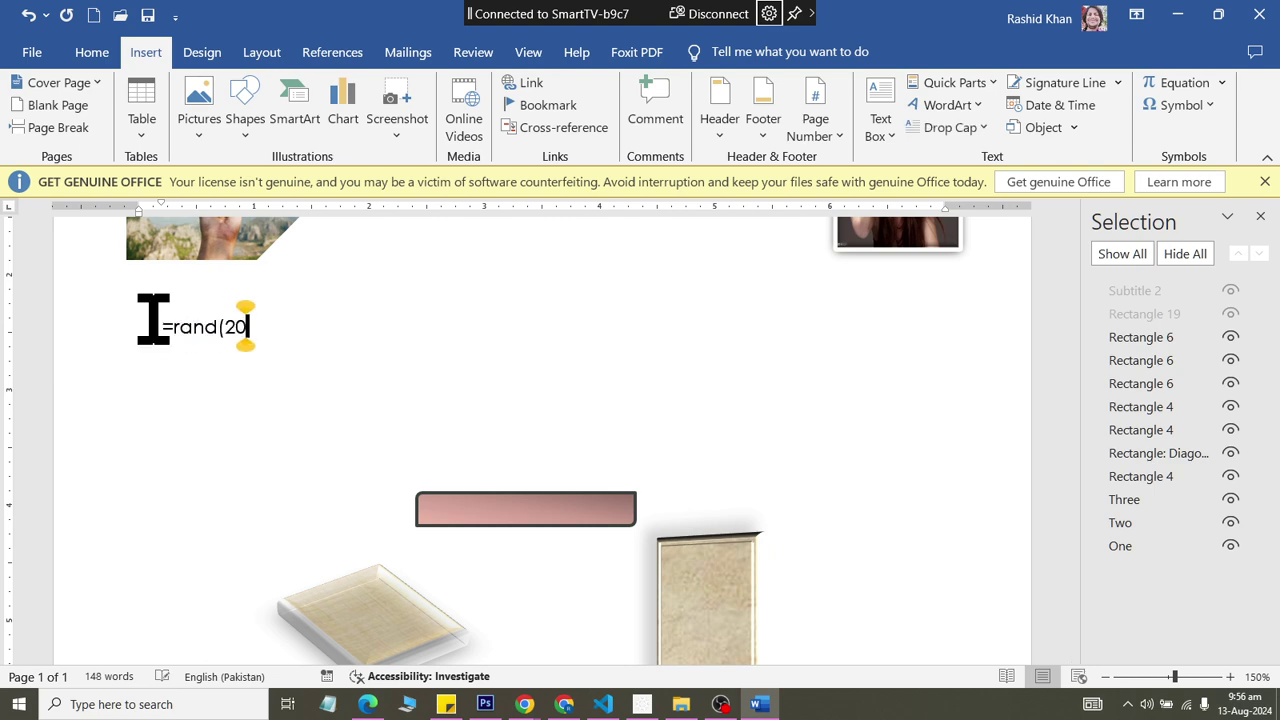
{"action": "type", "text": ")"}
{"action": "key", "text": "Return"}
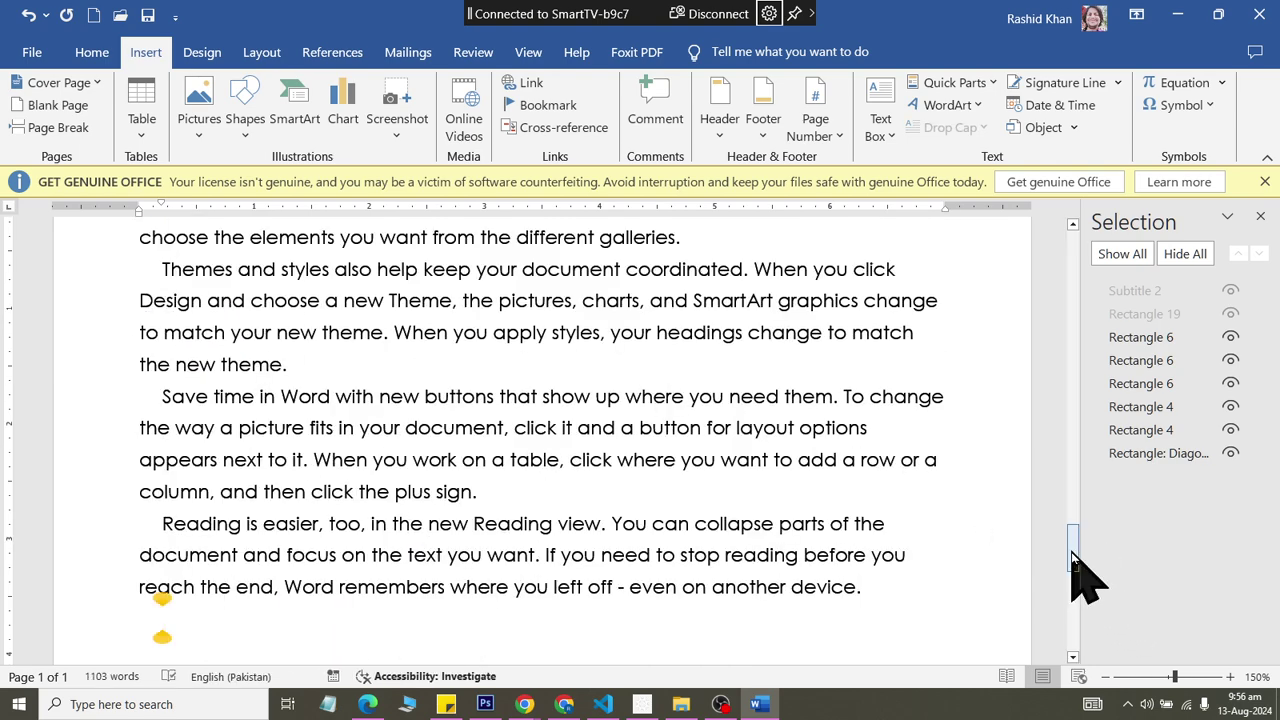
{"action": "mouse_move", "coordinate": [1073, 560]}
{"action": "left_mouse_down"}
{"action": "mouse_move", "coordinate": [1078, 590]}
{"action": "mouse_move", "coordinate": [1073, 244]}
{"action": "mouse_move", "coordinate": [1108, 560]}
{"action": "mouse_move", "coordinate": [1091, 622]}
{"action": "left_mouse_up"}
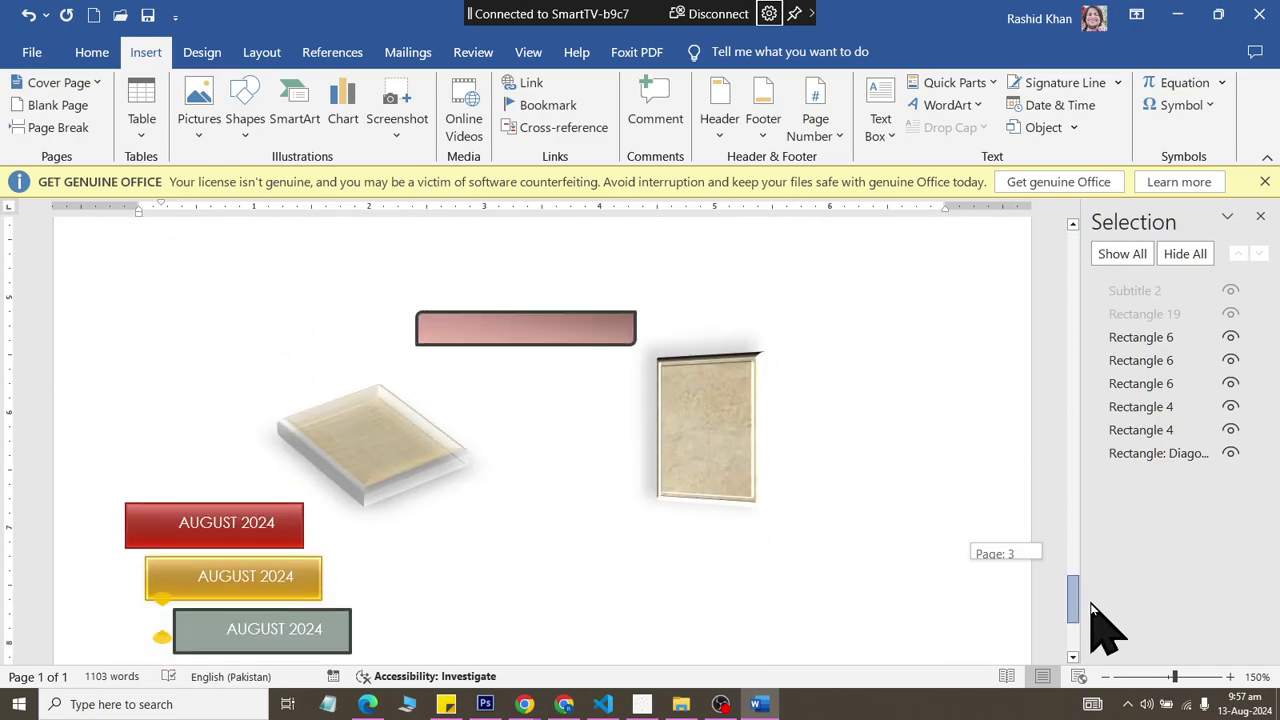
- Set the pink gradient bar to In Front of Text wrapping and drag it up into the paragraphs
{"action": "left_click", "coordinate": [516, 331]}
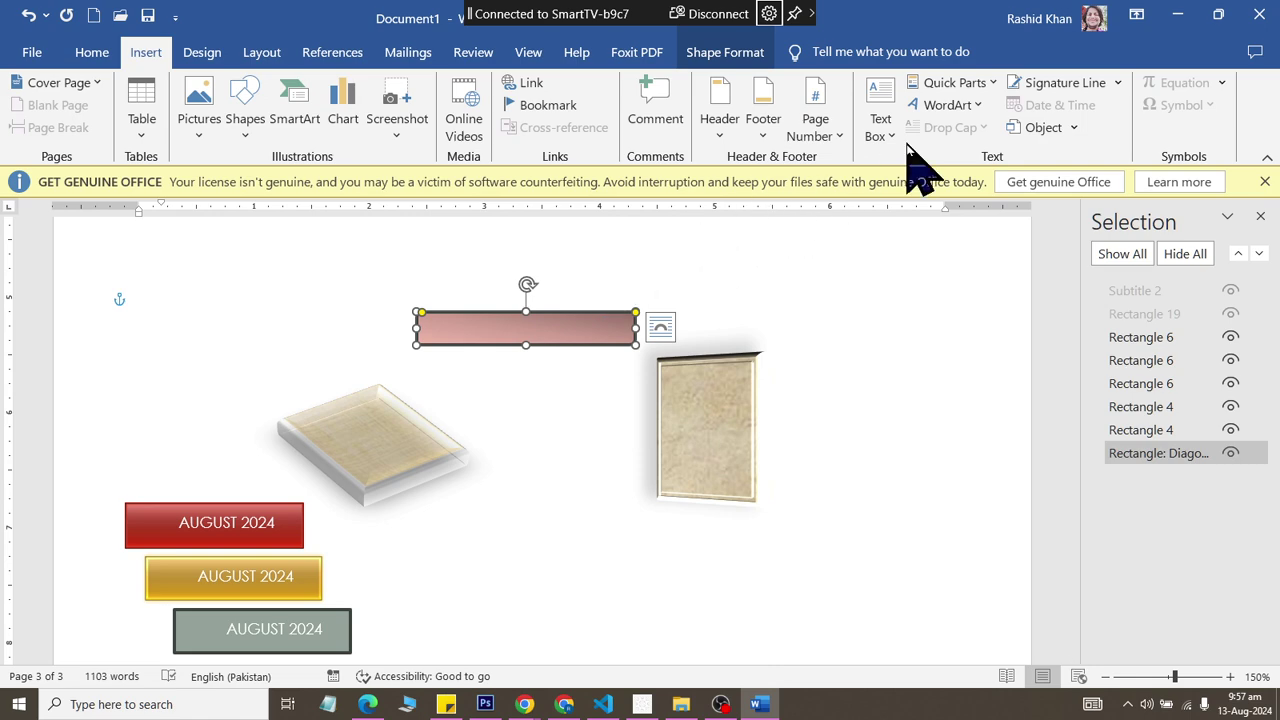
{"action": "left_click", "coordinate": [727, 56]}
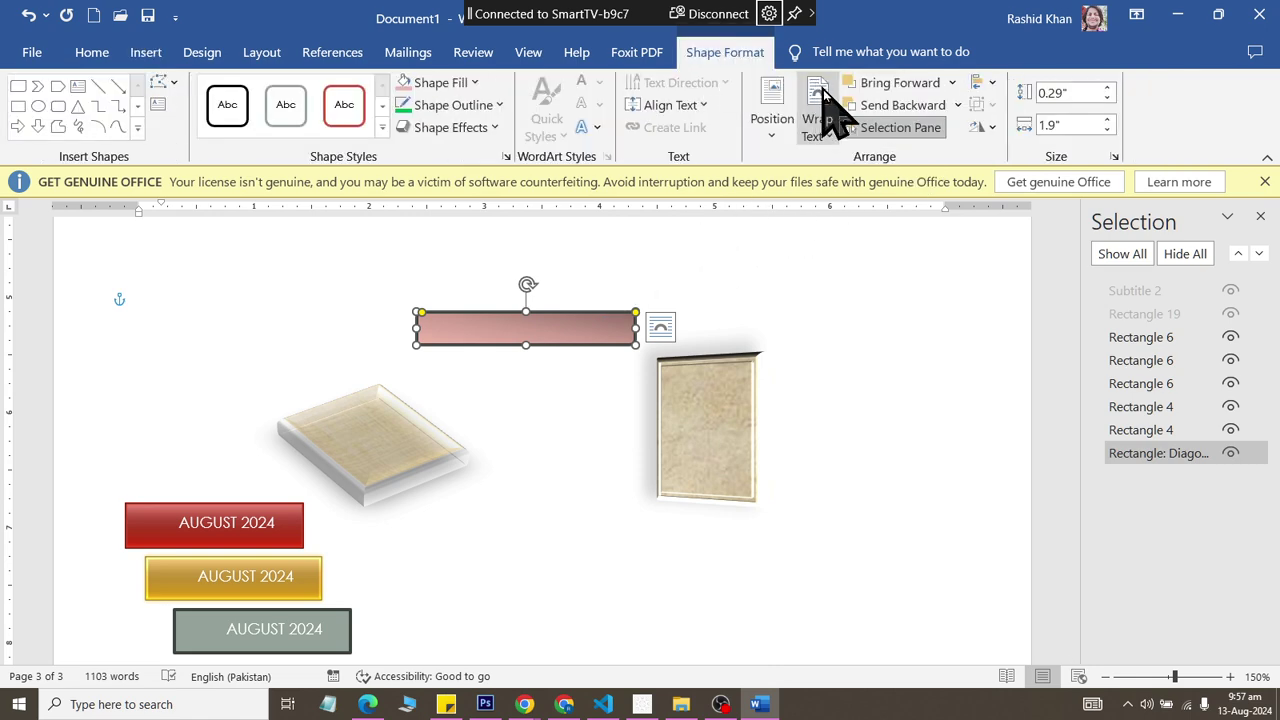
{"action": "left_click", "coordinate": [818, 130]}
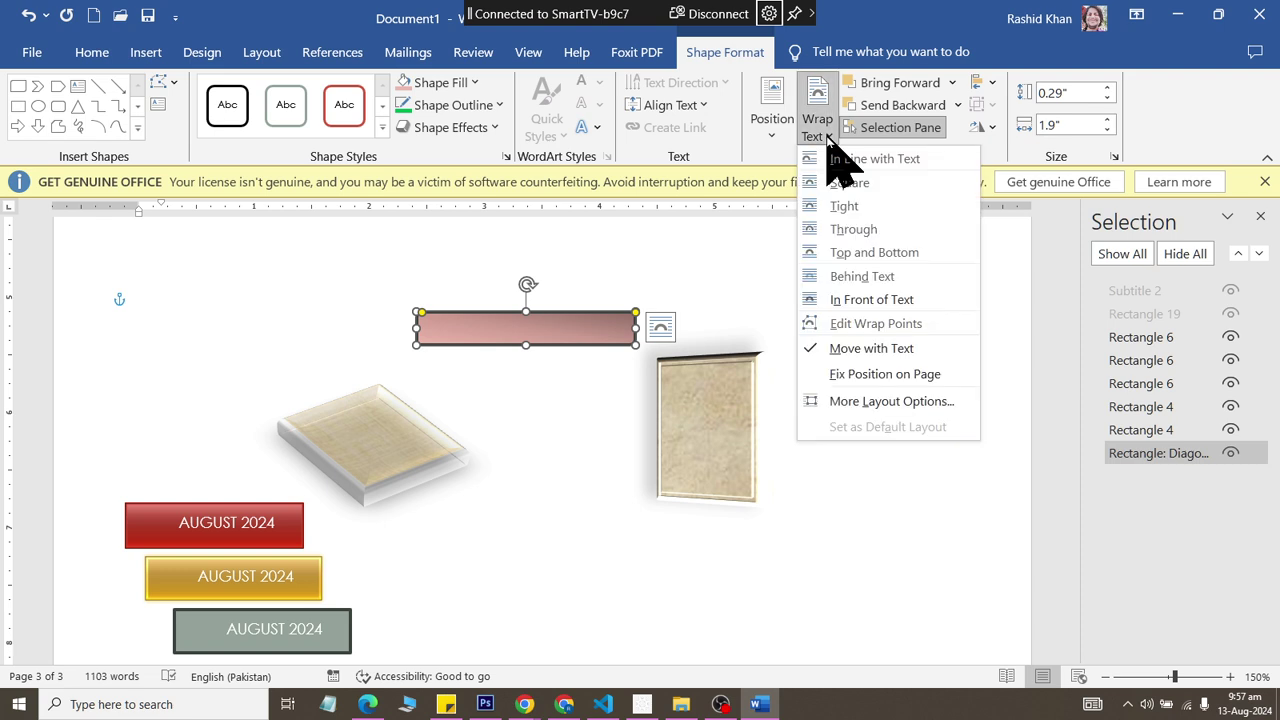
{"action": "left_click", "coordinate": [870, 300]}
{"action": "scroll", "coordinate": [571, 491], "scroll_direction": "up", "scroll_amount": 3}
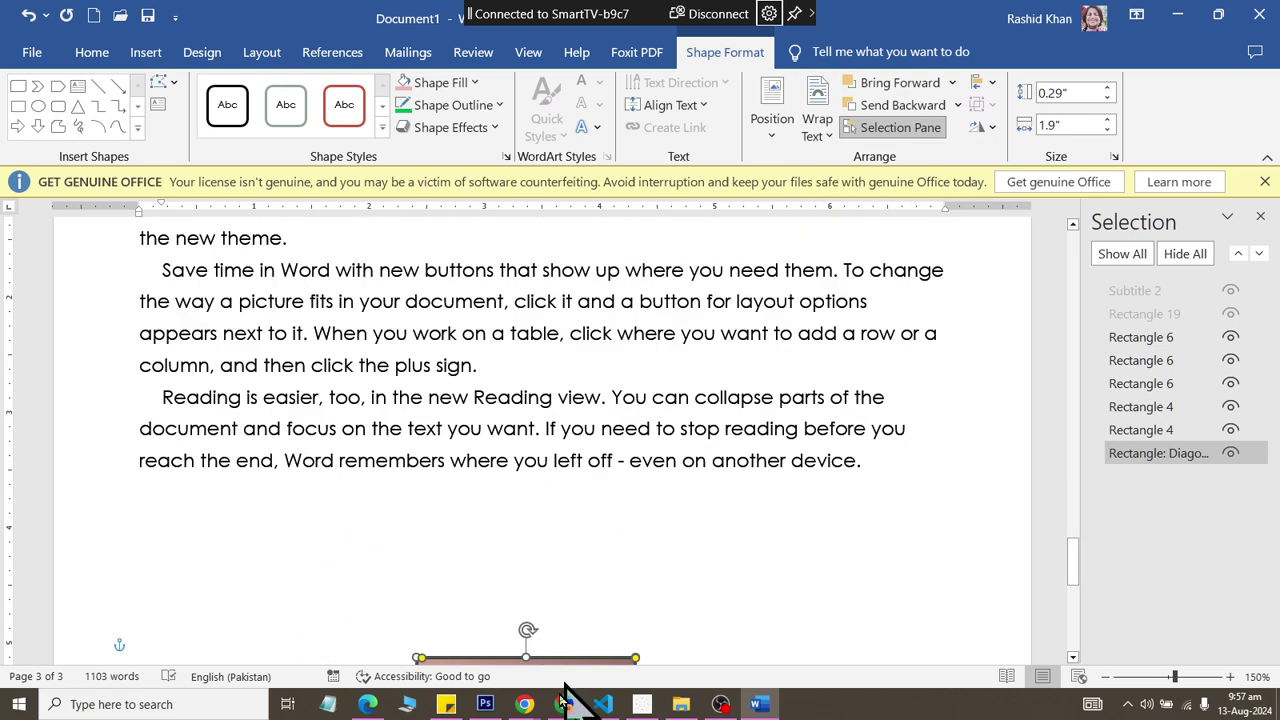
{"action": "mouse_move", "coordinate": [557, 660]}
{"action": "left_mouse_down"}
{"action": "mouse_move", "coordinate": [617, 285]}
{"action": "mouse_move", "coordinate": [661, 270]}
{"action": "left_mouse_up"}
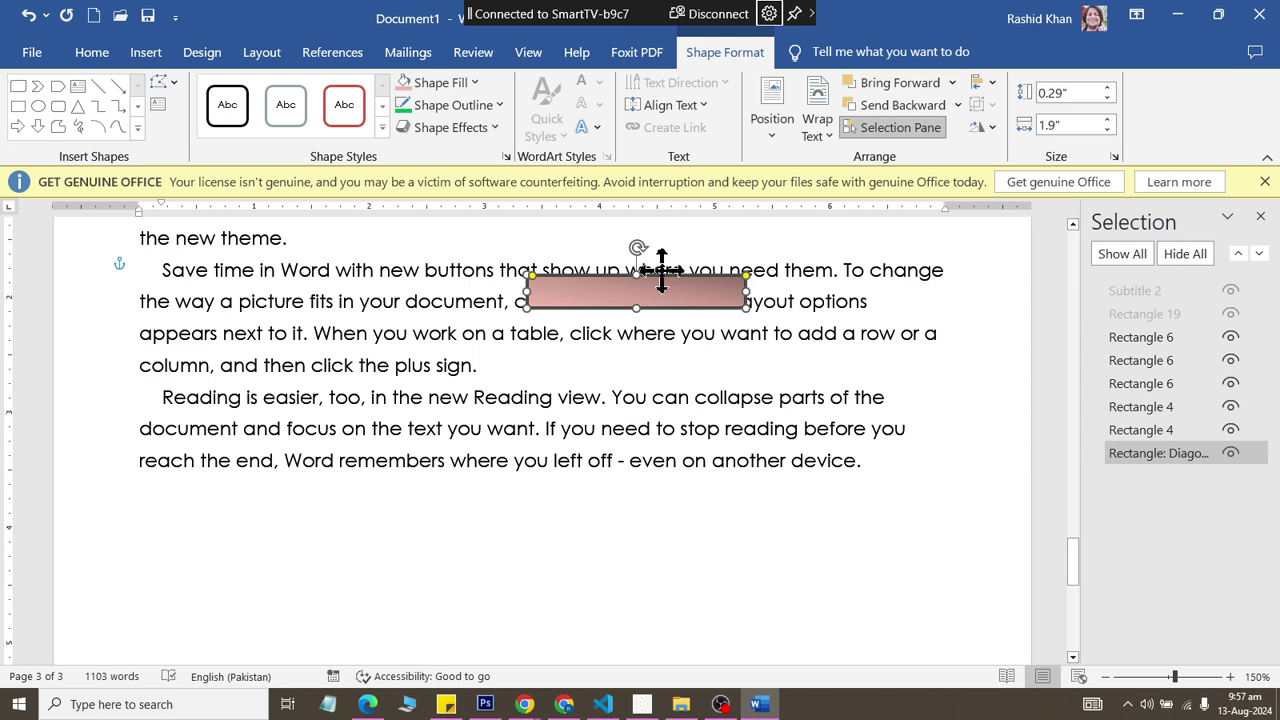
{"action": "scroll", "coordinate": [649, 346], "scroll_direction": "down", "scroll_amount": 3}
- Set the 3D tray picture to Top and Bottom wrapping and move it up below the last filler paragraph
{"action": "left_click", "coordinate": [390, 605]}
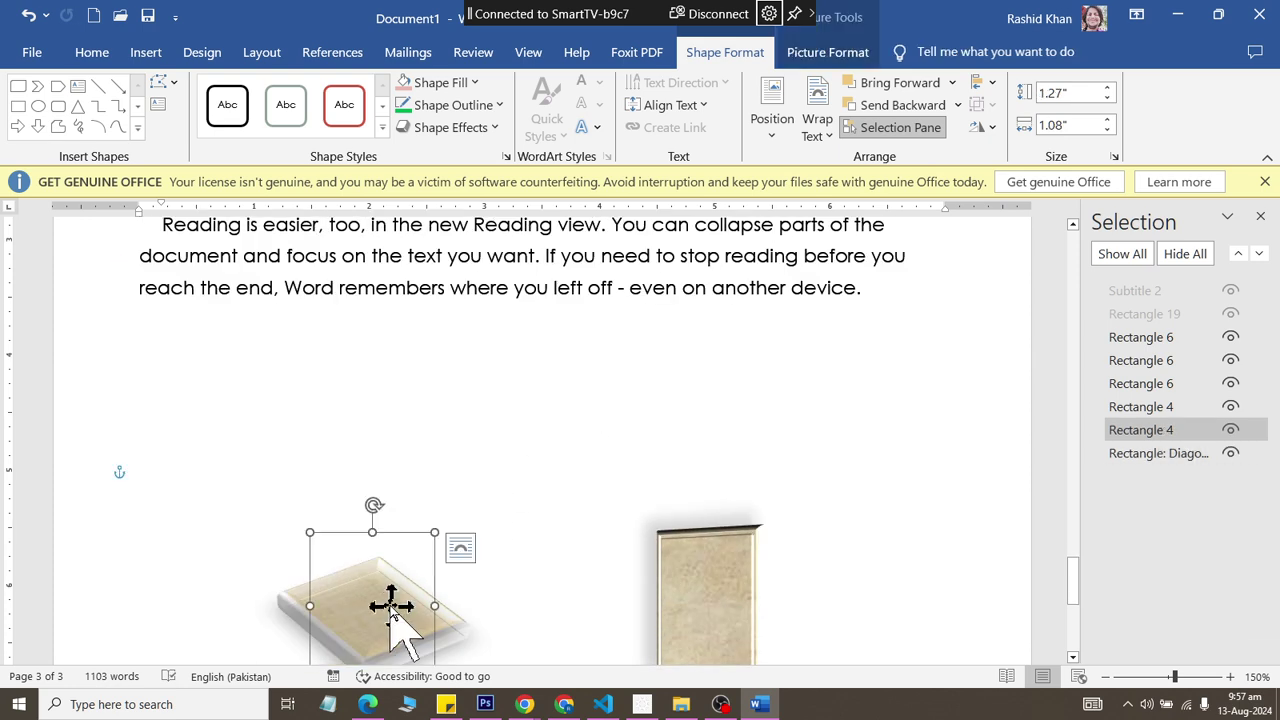
{"action": "left_click", "coordinate": [820, 127]}
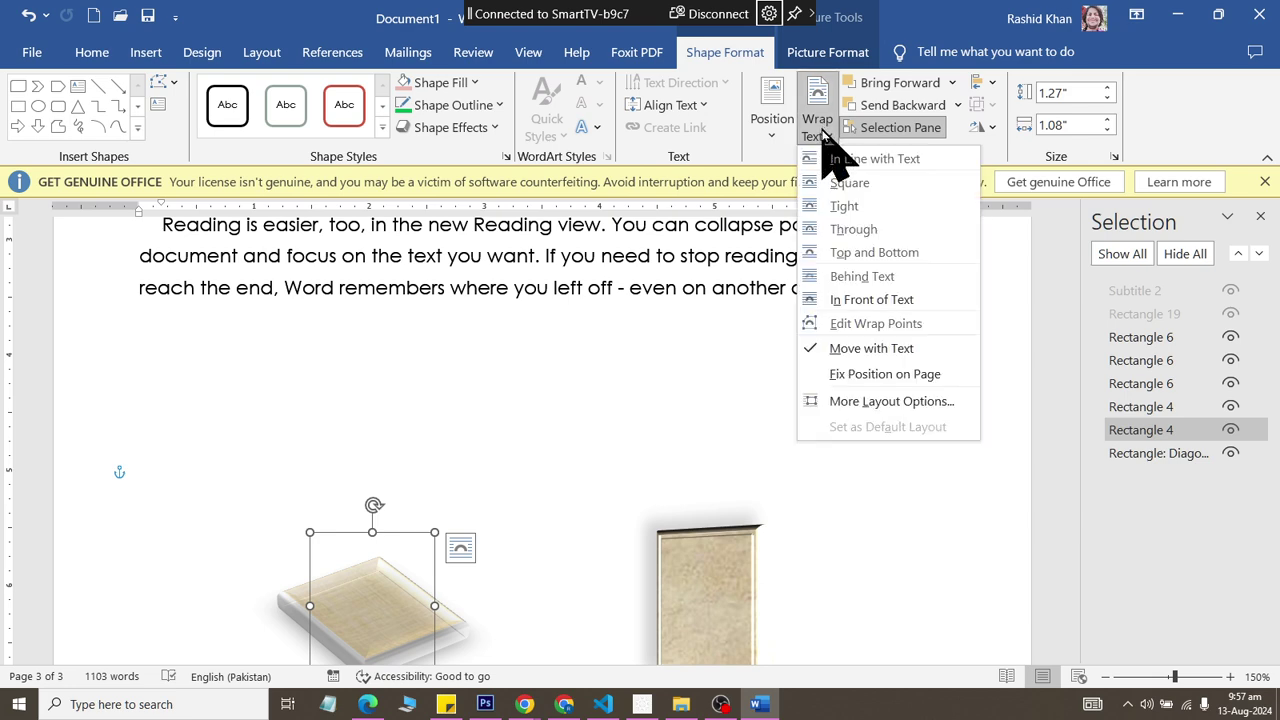
{"action": "left_click", "coordinate": [850, 252]}
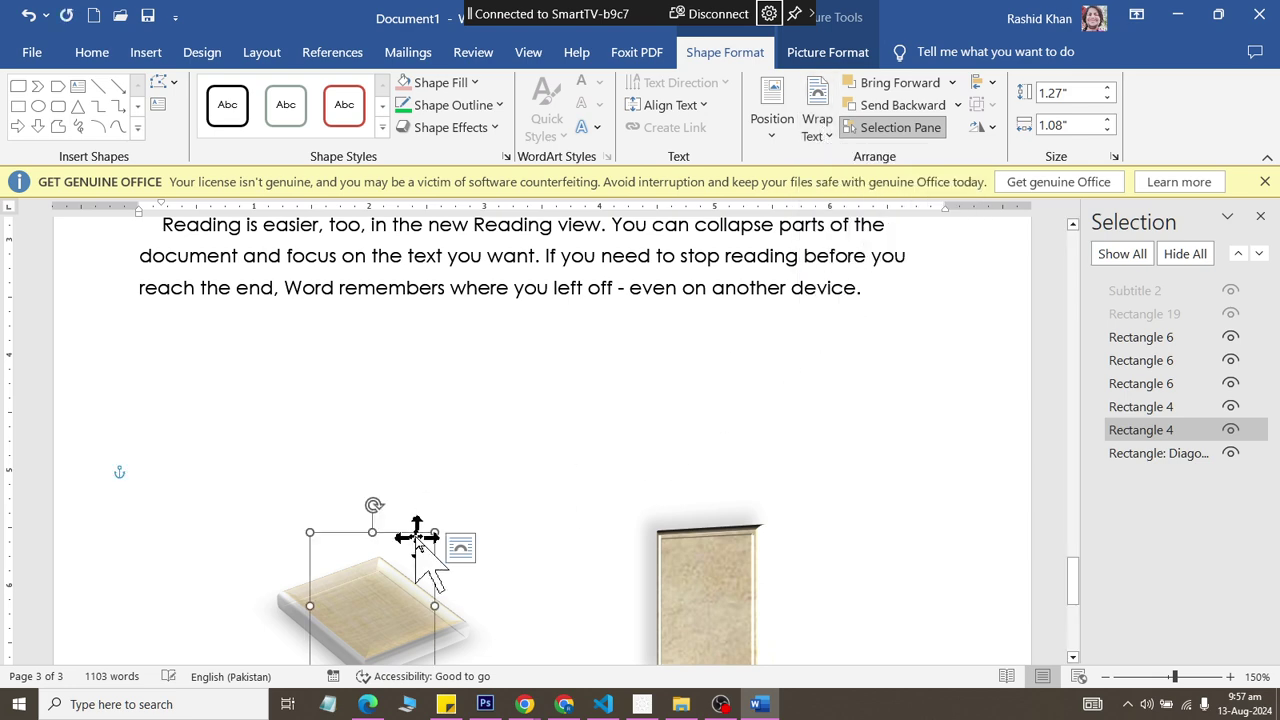
{"action": "left_click_drag", "start_coordinate": [418, 537], "coordinate": [371, 223]}
{"action": "key", "text": "ctrl+z"}
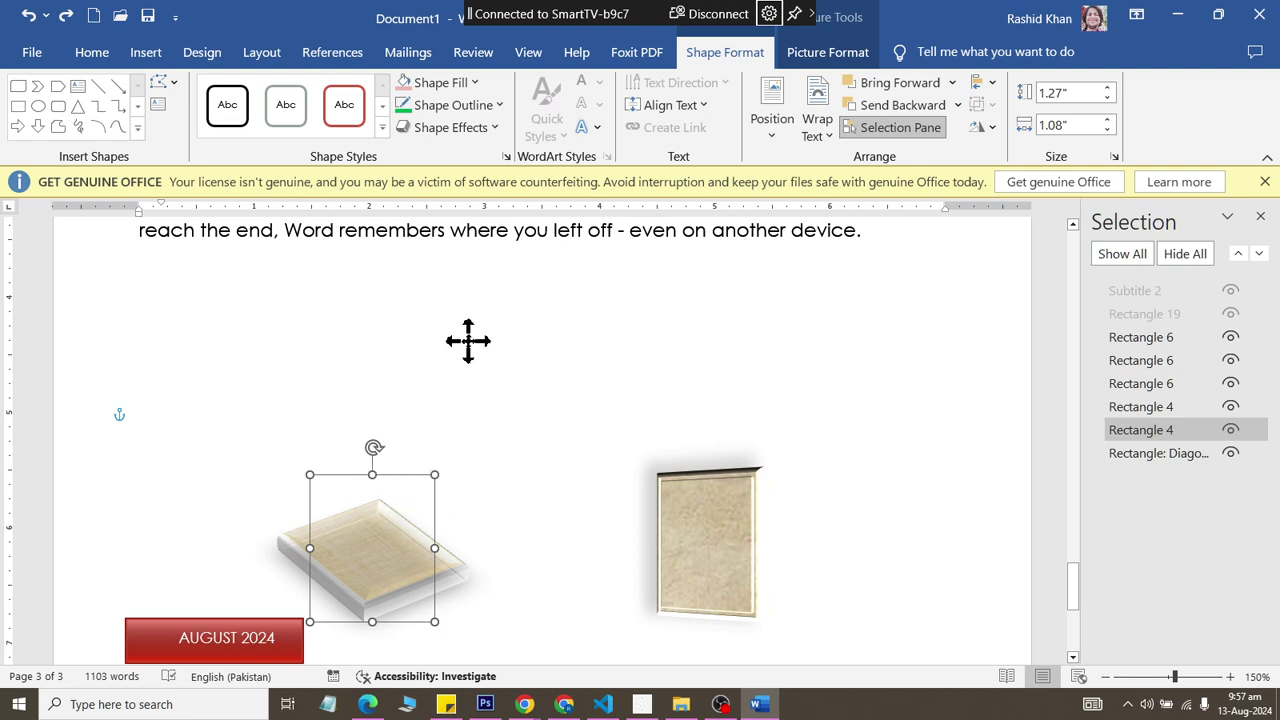
{"action": "mouse_move", "coordinate": [468, 340]}
{"action": "left_mouse_down"}
{"action": "mouse_move", "coordinate": [484, 410]}
{"action": "mouse_move", "coordinate": [371, 329]}
{"action": "left_mouse_up"}
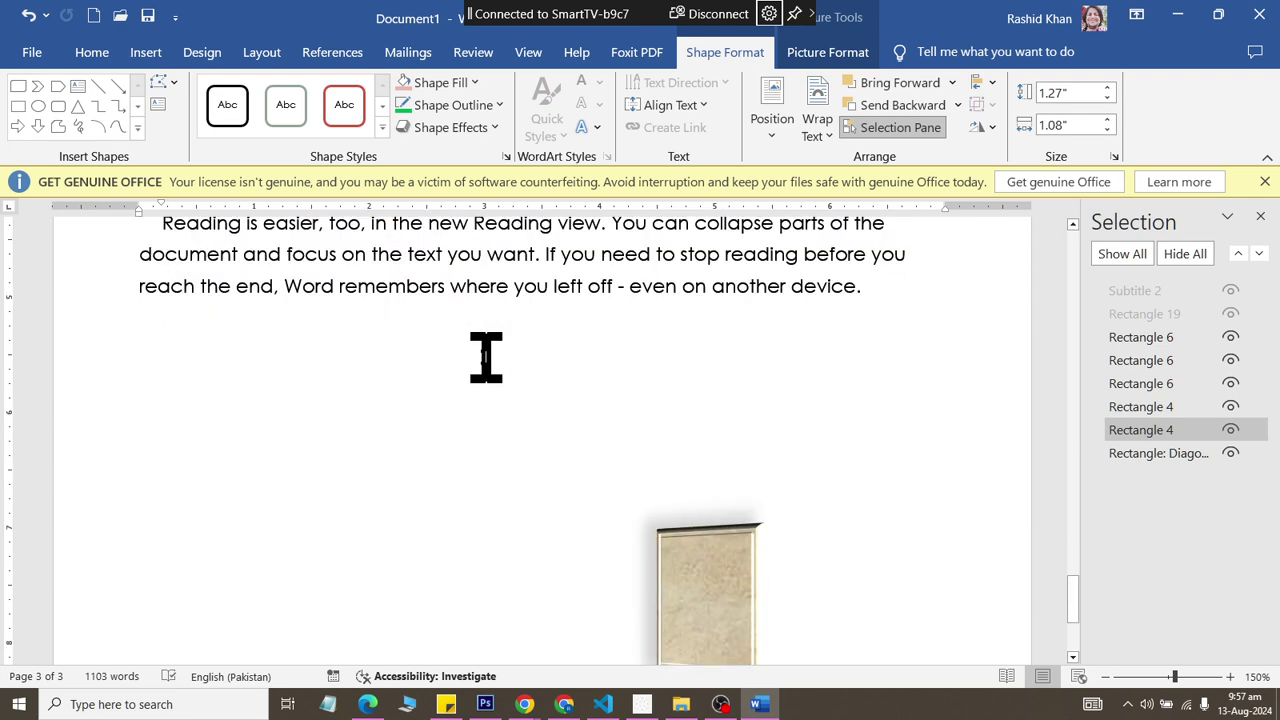
{"action": "scroll", "coordinate": [495, 390], "scroll_direction": "down", "scroll_amount": 2}
- Set the parchment box to Behind Text and drag it up beside the 'Reading is easier' paragraph
{"action": "scroll", "coordinate": [600, 430], "scroll_direction": "down", "scroll_amount": 1}
{"action": "left_click", "coordinate": [731, 450]}
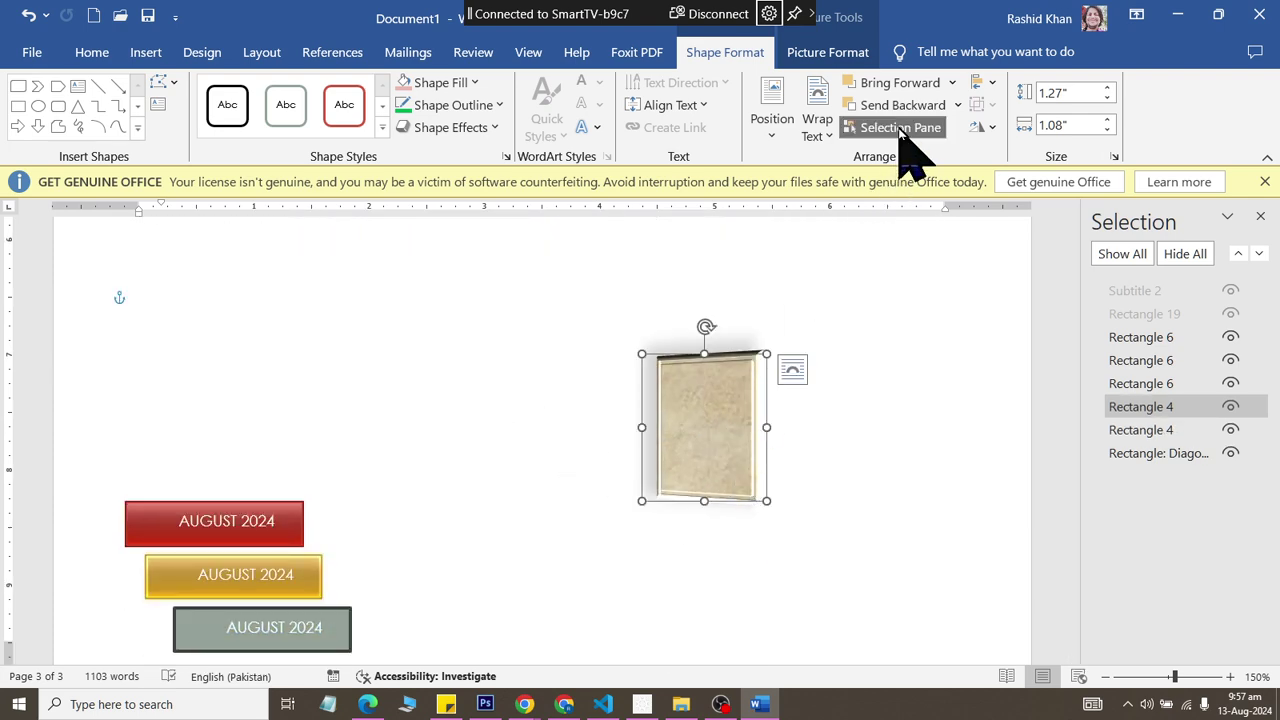
{"action": "left_click", "coordinate": [818, 124]}
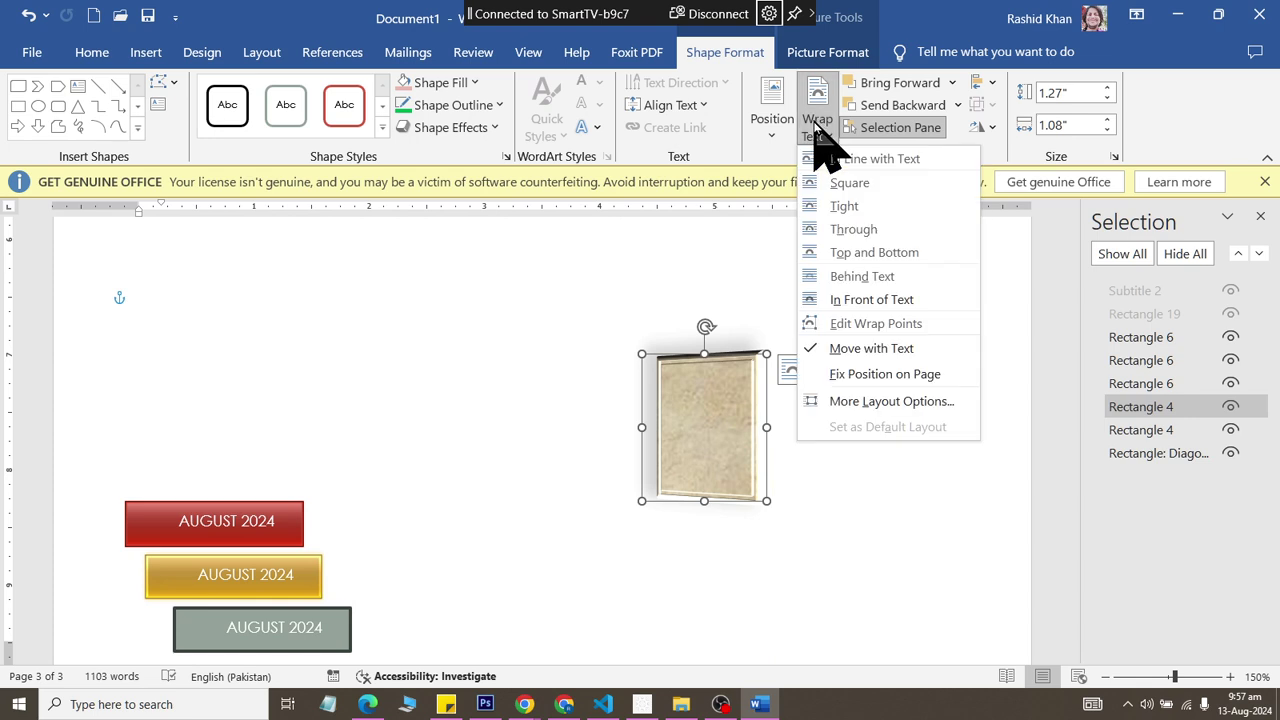
{"action": "left_click", "coordinate": [853, 277]}
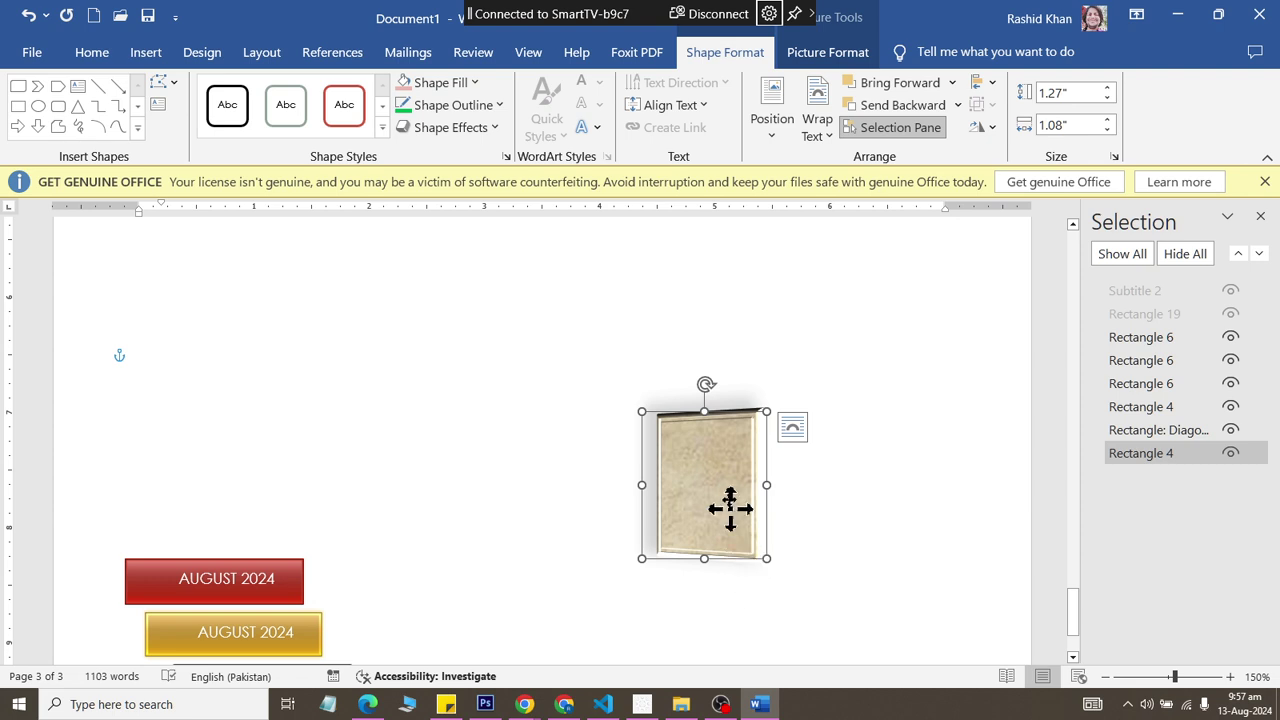
{"action": "mouse_move", "coordinate": [730, 508]}
{"action": "left_mouse_down"}
{"action": "mouse_move", "coordinate": [700, 207]}
{"action": "mouse_move", "coordinate": [780, 155]}
{"action": "left_mouse_up"}
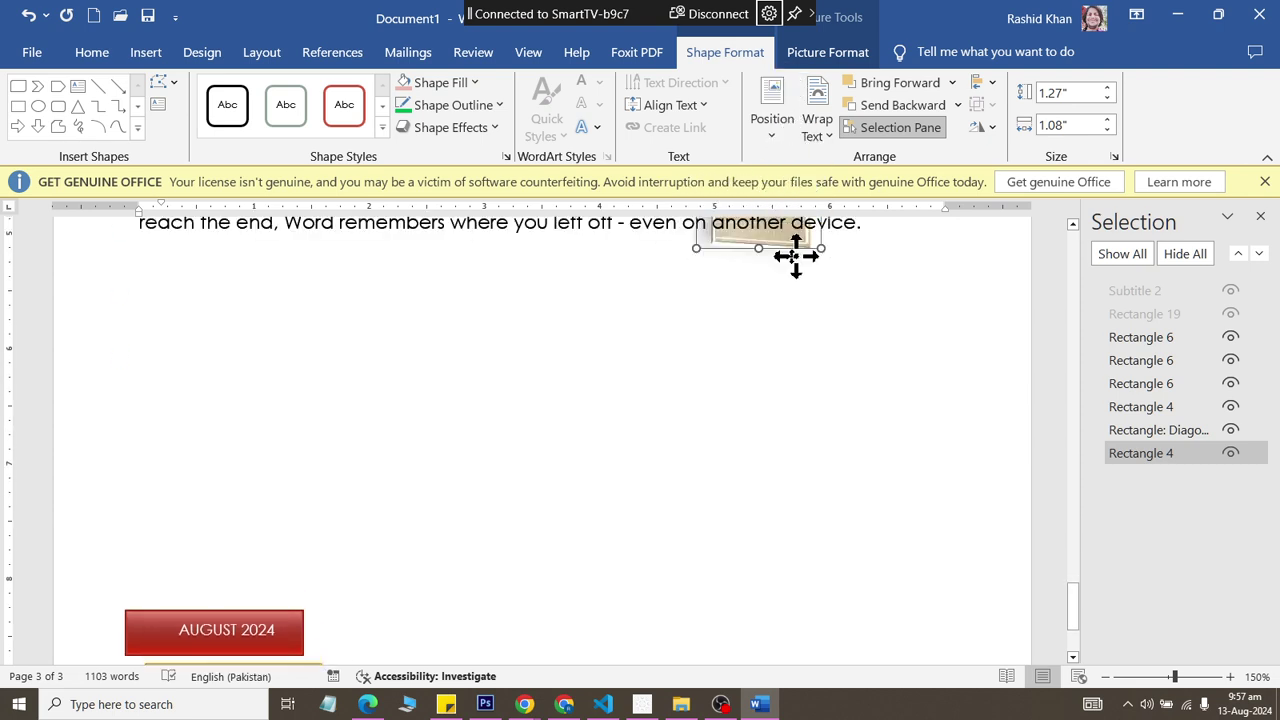
{"action": "left_click_drag", "start_coordinate": [780, 155], "coordinate": [548, 288]}
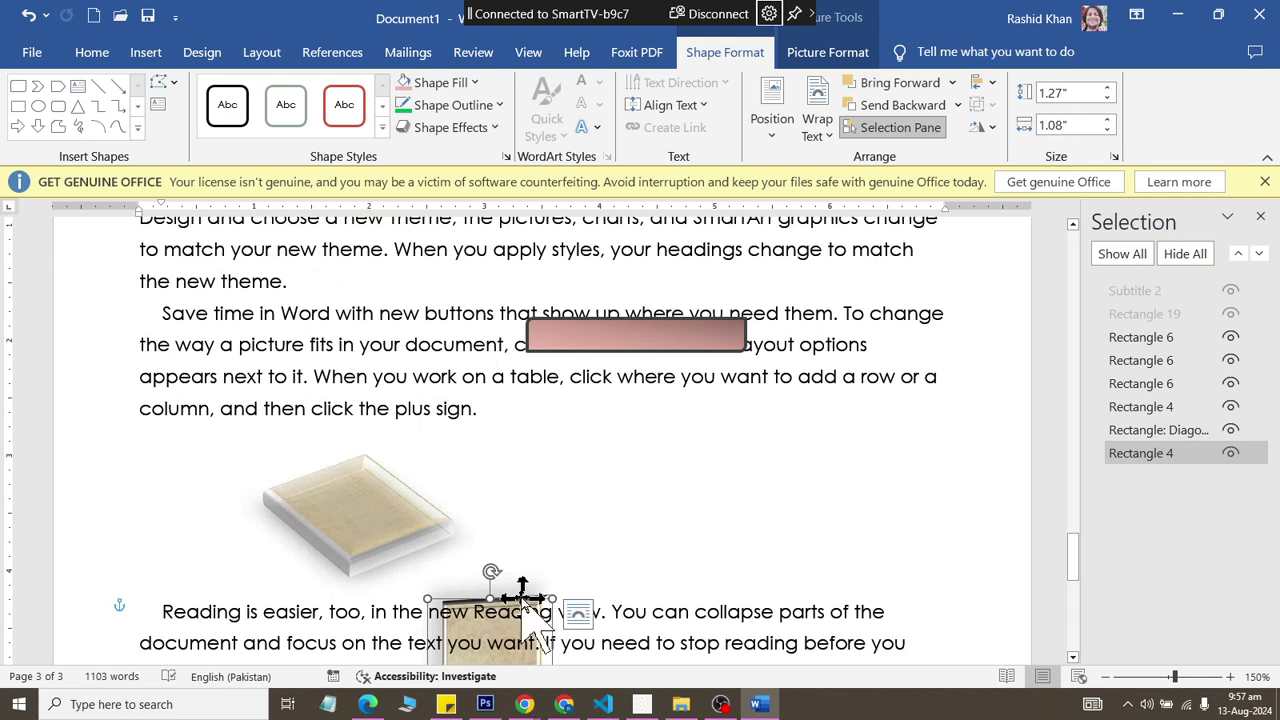
{"action": "left_click_drag", "start_coordinate": [522, 592], "coordinate": [380, 288]}
{"action": "scroll", "coordinate": [375, 295], "scroll_direction": "up", "scroll_amount": 3}
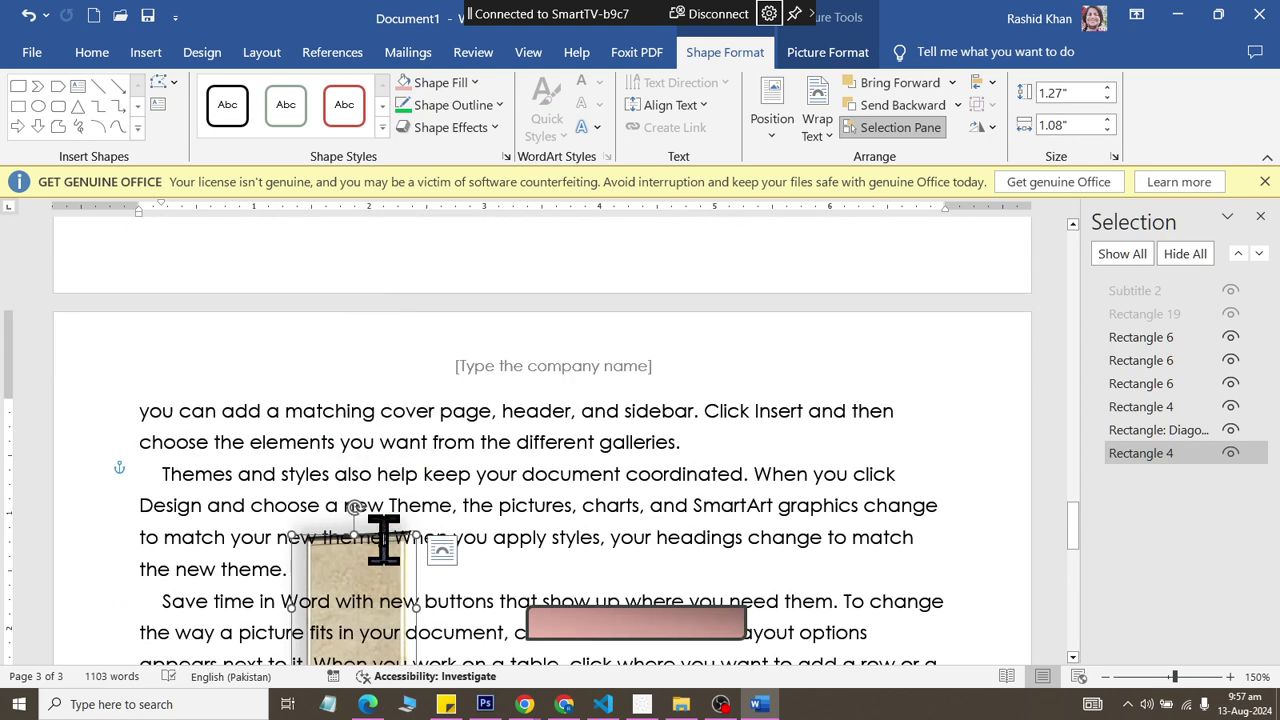
{"action": "scroll", "coordinate": [409, 500], "scroll_direction": "up", "scroll_amount": 1}
{"action": "left_click_drag", "start_coordinate": [391, 591], "coordinate": [580, 258]}
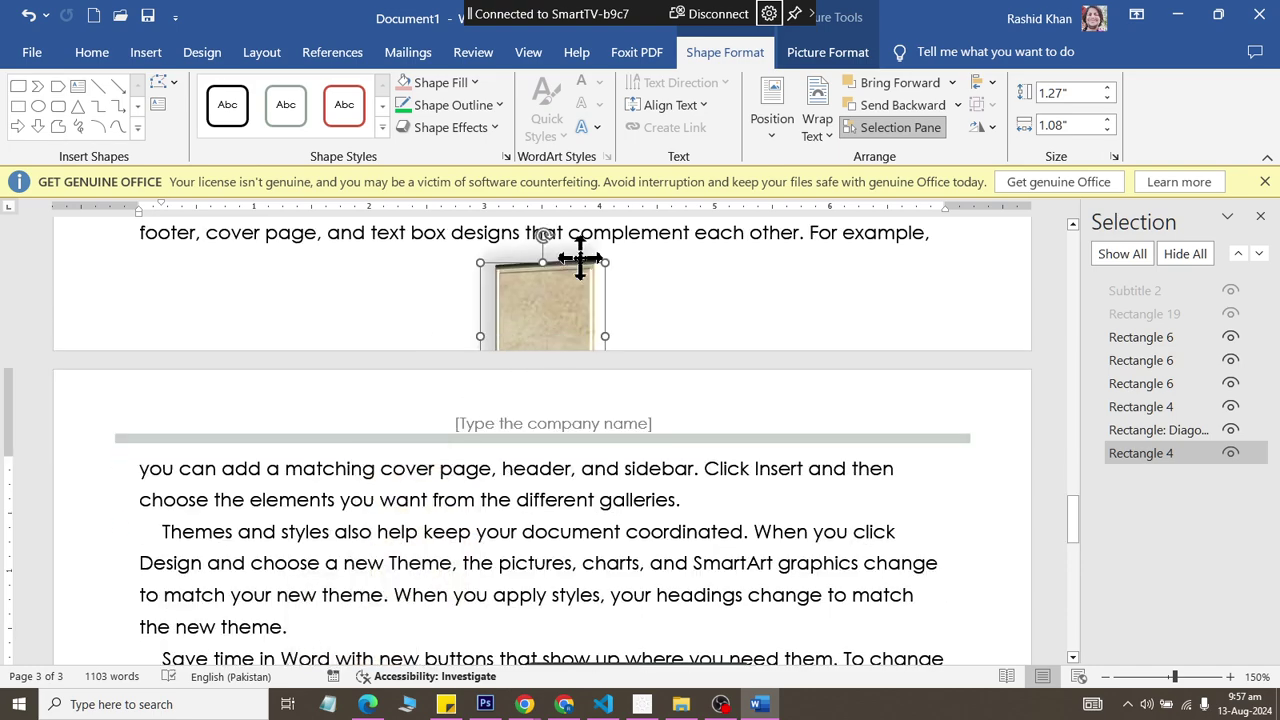
{"action": "scroll", "coordinate": [590, 285], "scroll_direction": "up", "scroll_amount": 2}
{"action": "scroll", "coordinate": [557, 343], "scroll_direction": "up", "scroll_amount": 1}
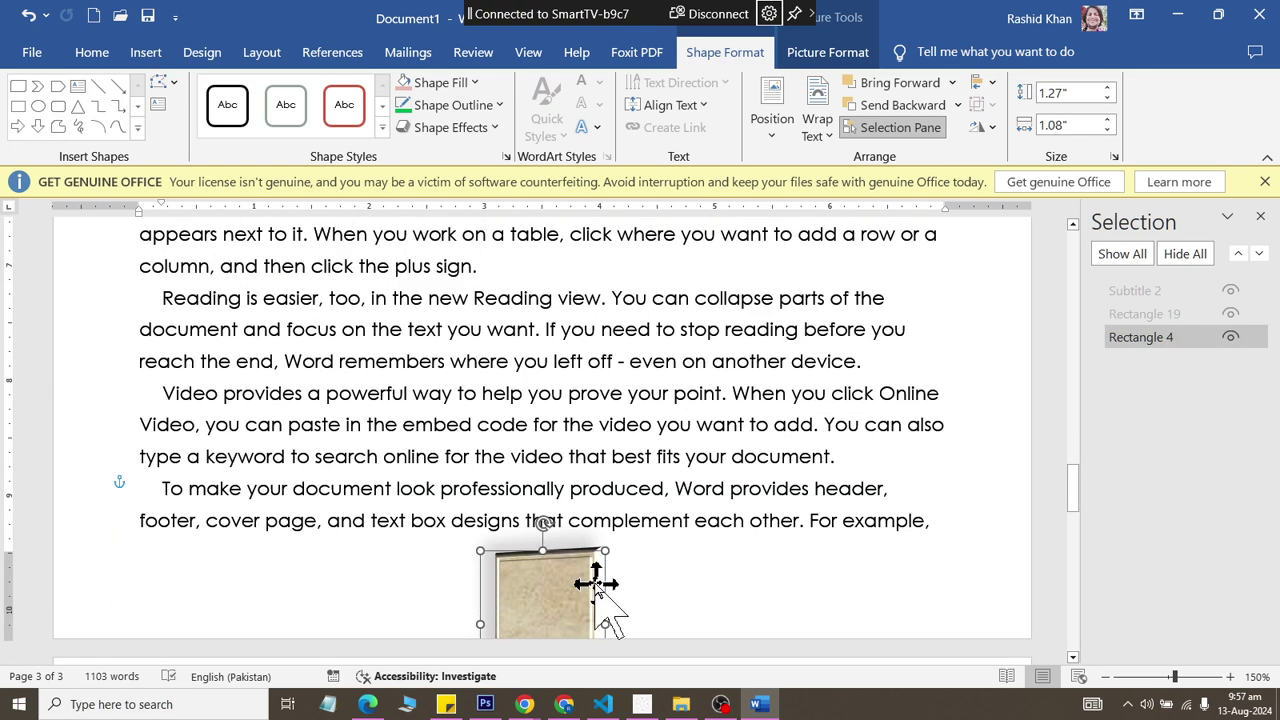
{"action": "left_click_drag", "start_coordinate": [604, 459], "coordinate": [256, 325]}
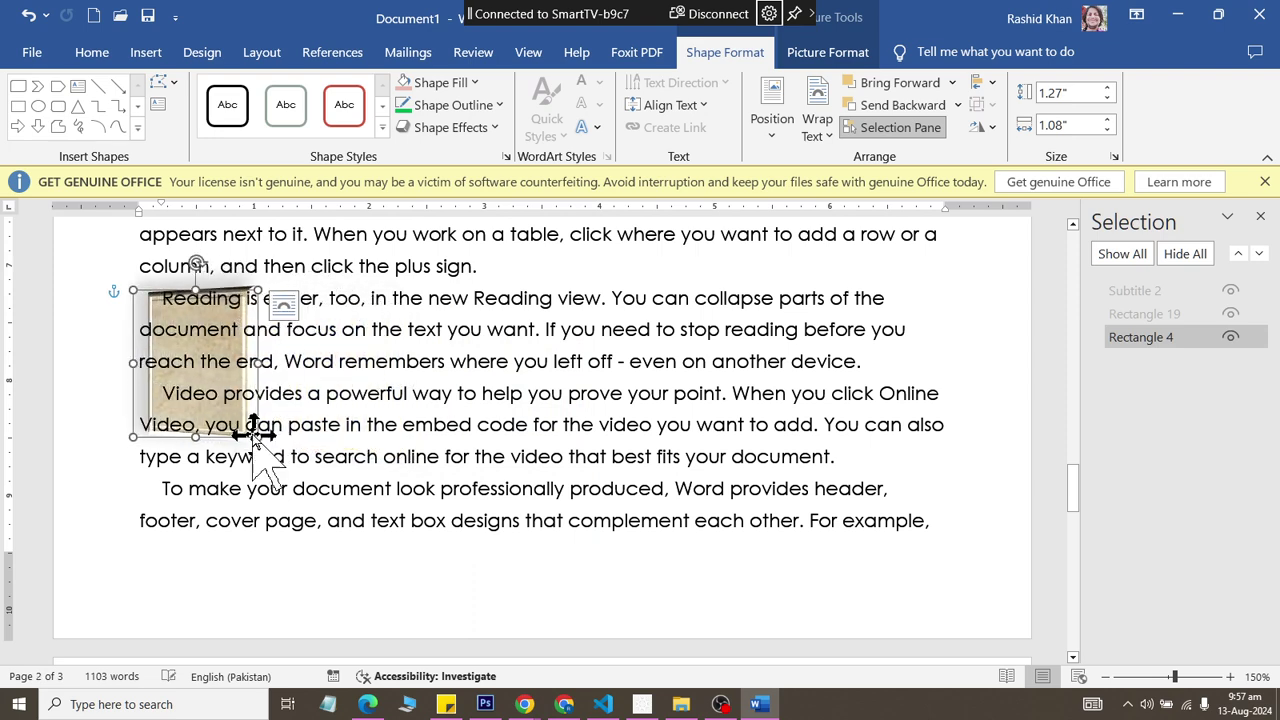
- Enlarge the parchment box from its corner to 2.05" by 2.11"
{"action": "left_click_drag", "start_coordinate": [258, 437], "coordinate": [376, 524]}
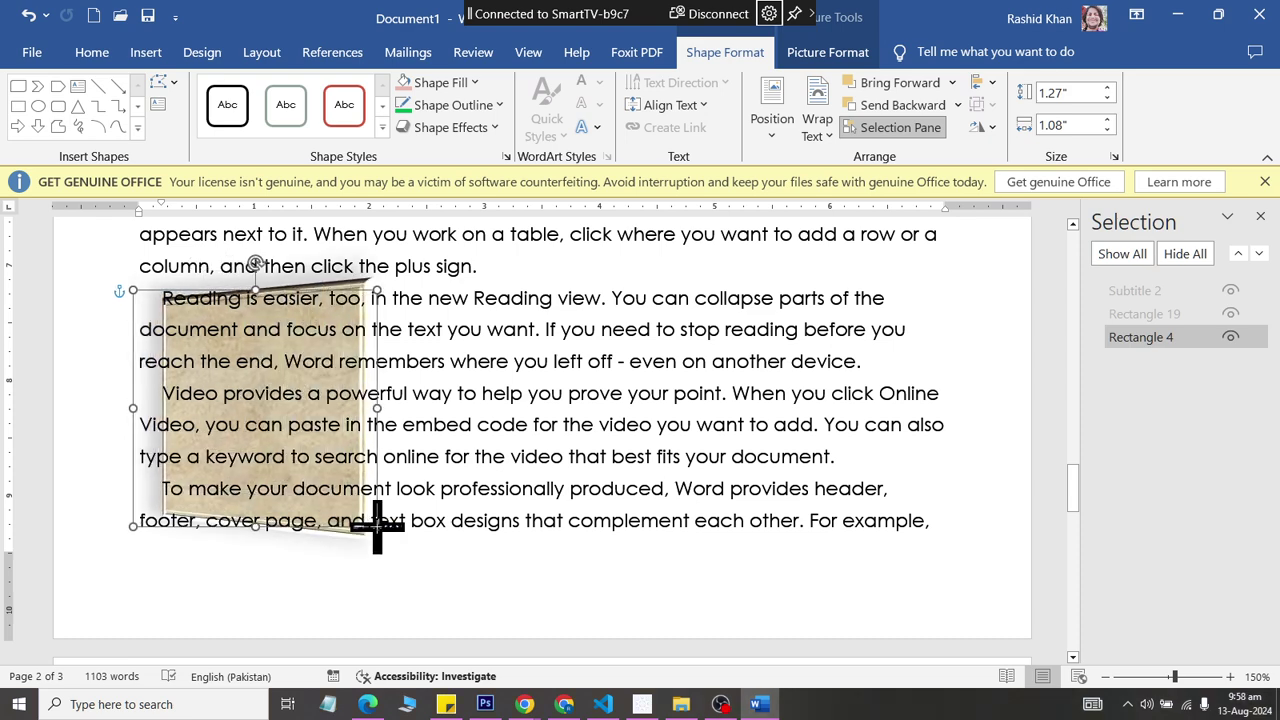
{"action": "scroll", "coordinate": [681, 343], "scroll_direction": "down", "scroll_amount": 5}
{"action": "scroll", "coordinate": [728, 323], "scroll_direction": "up", "scroll_amount": 10}
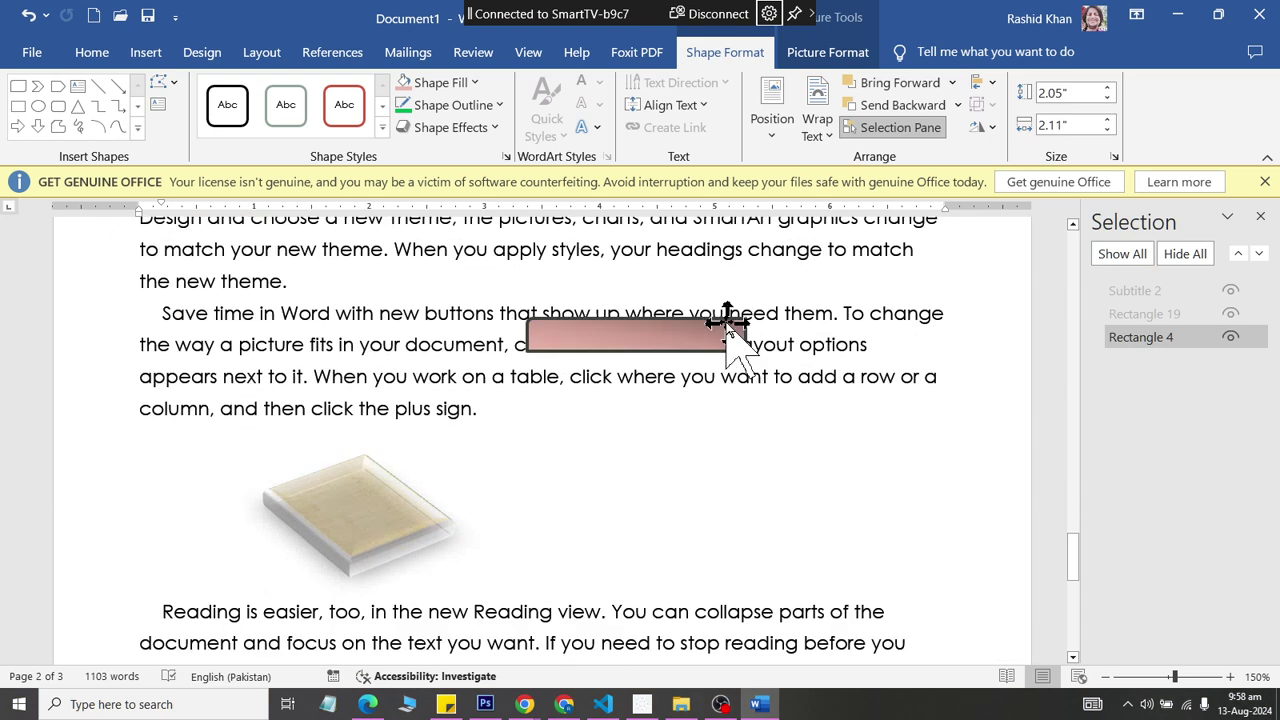
{"action": "scroll", "coordinate": [734, 323], "scroll_direction": "down", "scroll_amount": 6}
{"action": "scroll", "coordinate": [577, 337], "scroll_direction": "down", "scroll_amount": 10}
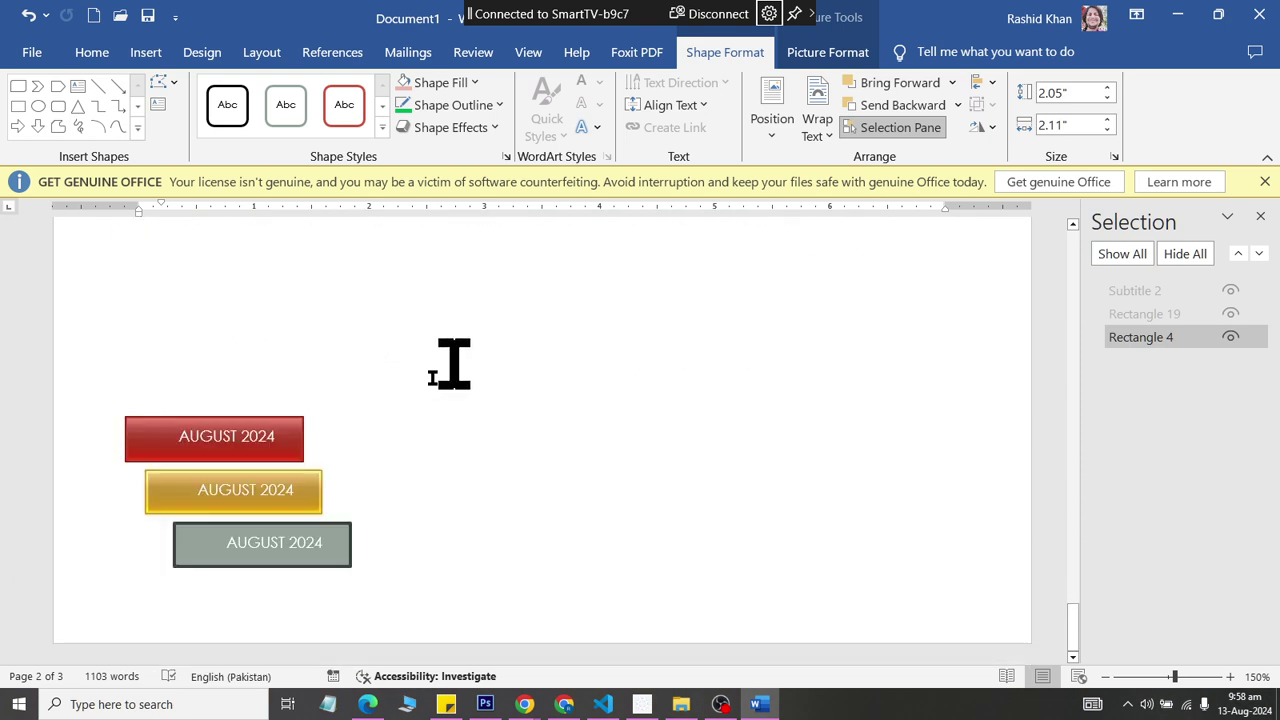
- Give the red AUGUST 2024 box Square wrapping and raise its height to 0.89"
{"action": "left_click", "coordinate": [268, 455]}
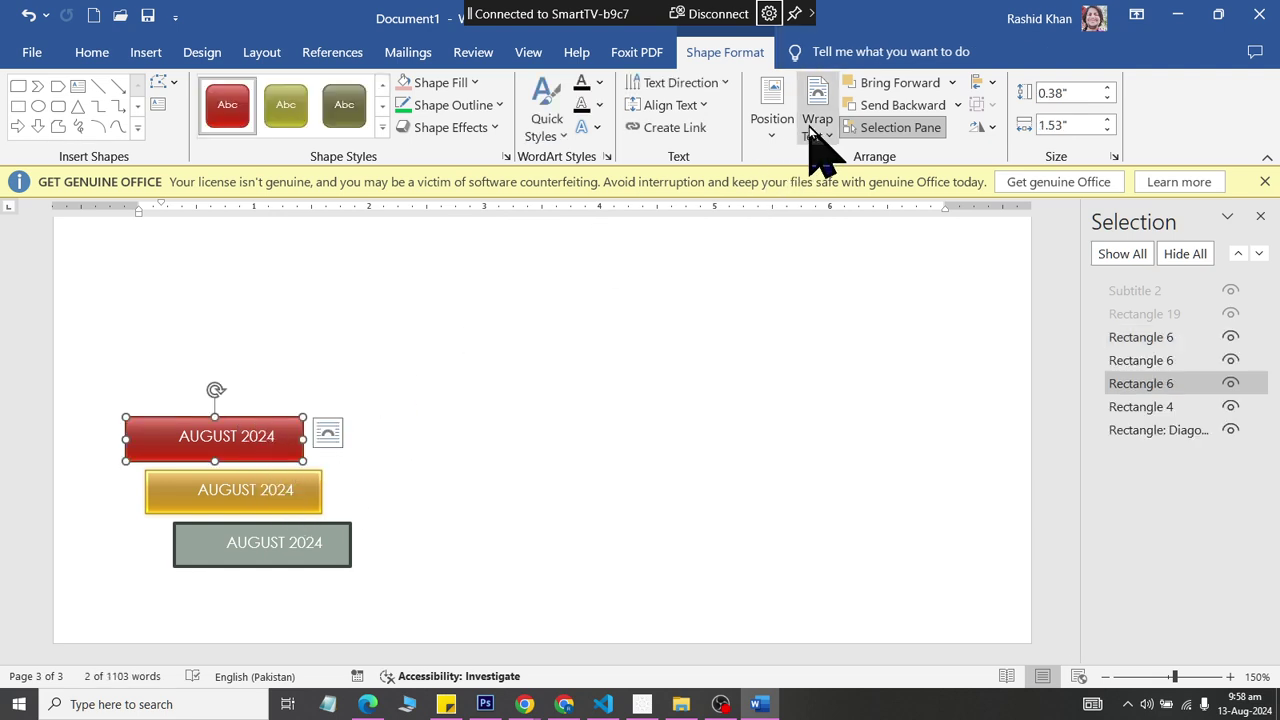
{"action": "left_click", "coordinate": [818, 125]}
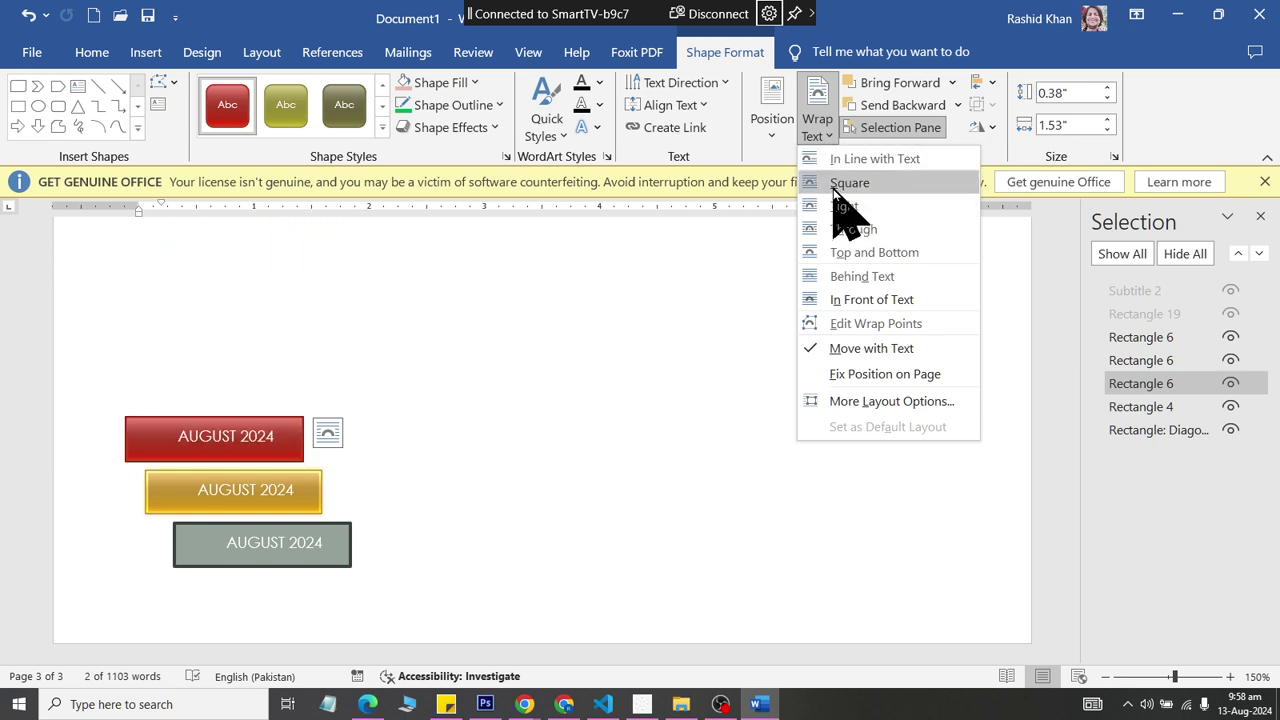
{"action": "left_click", "coordinate": [849, 180]}
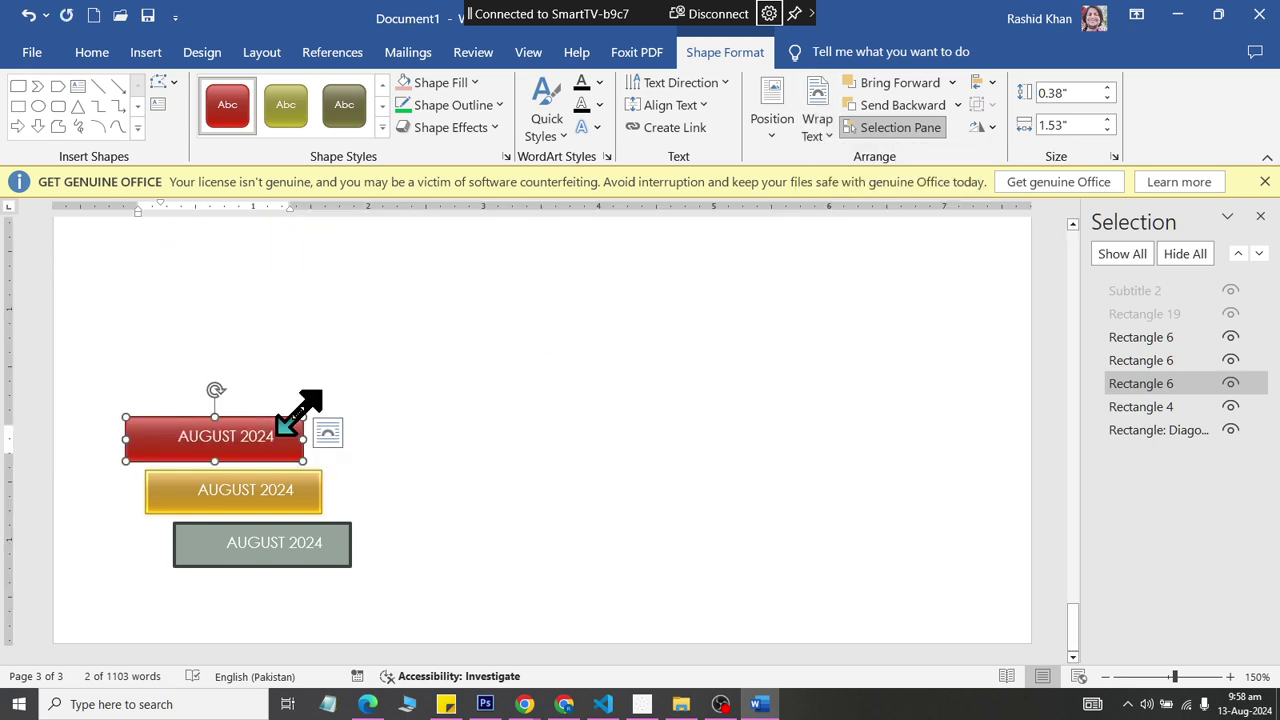
{"action": "left_click_drag", "start_coordinate": [304, 416], "coordinate": [309, 357]}
- Move the red box up to the right of the 'Save time in Word' paragraph
{"action": "scroll", "coordinate": [286, 434], "scroll_direction": "up", "scroll_amount": 2}
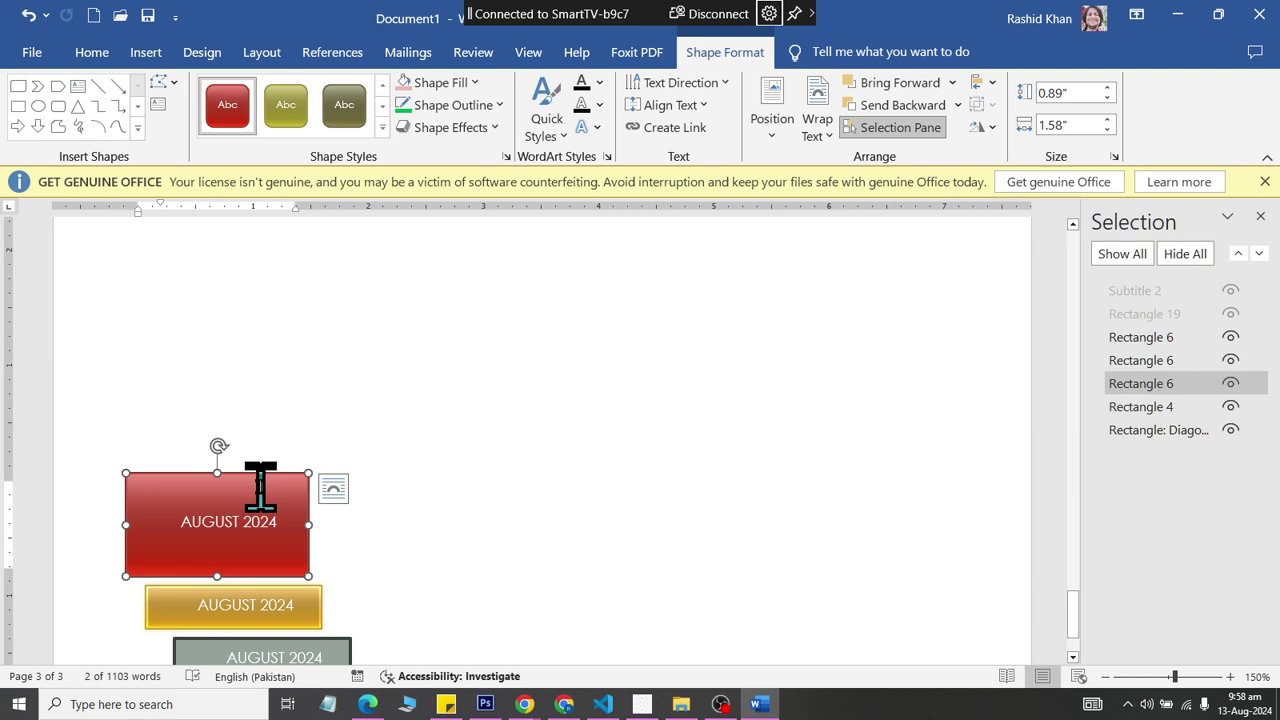
{"action": "left_click_drag", "start_coordinate": [280, 490], "coordinate": [843, 271]}
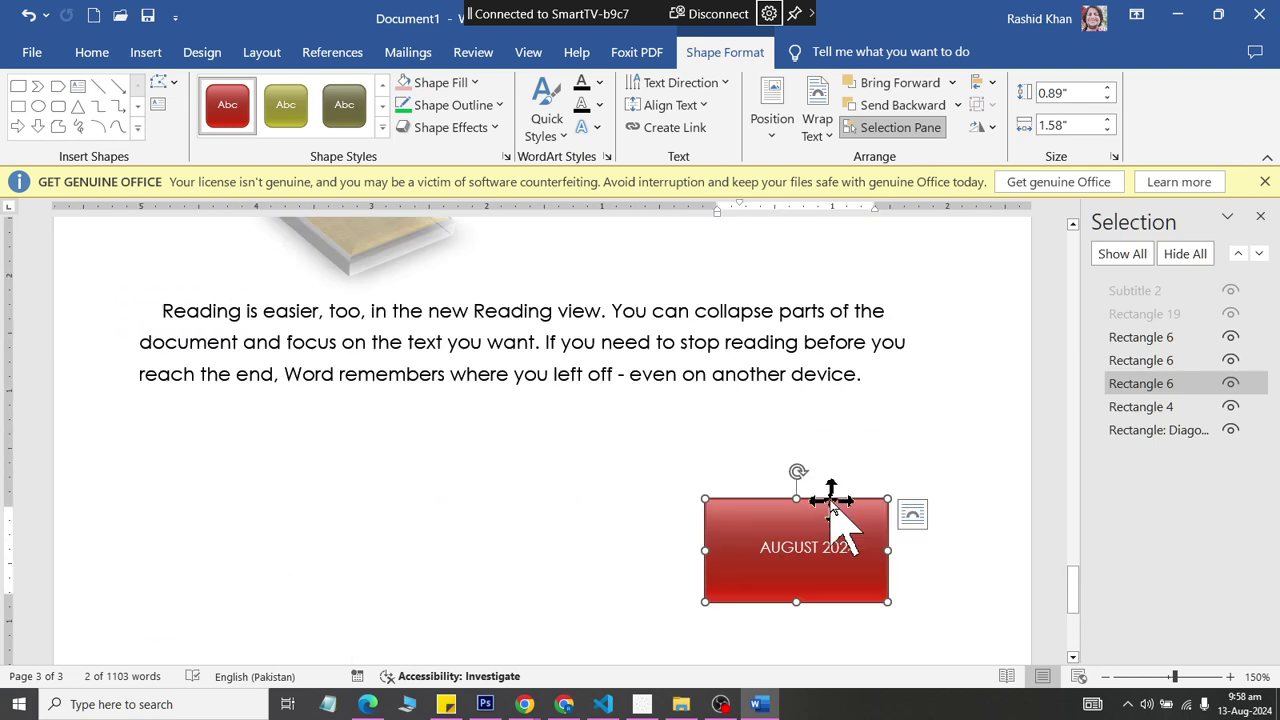
{"action": "mouse_move", "coordinate": [849, 369]}
{"action": "left_mouse_down"}
{"action": "mouse_move", "coordinate": [788, 505]}
{"action": "mouse_move", "coordinate": [798, 605]}
{"action": "mouse_move", "coordinate": [857, 286]}
{"action": "left_mouse_up"}
{"action": "scroll", "coordinate": [857, 300], "scroll_direction": "up", "scroll_amount": 3}
{"action": "scroll", "coordinate": [857, 480], "scroll_direction": "up", "scroll_amount": 1}
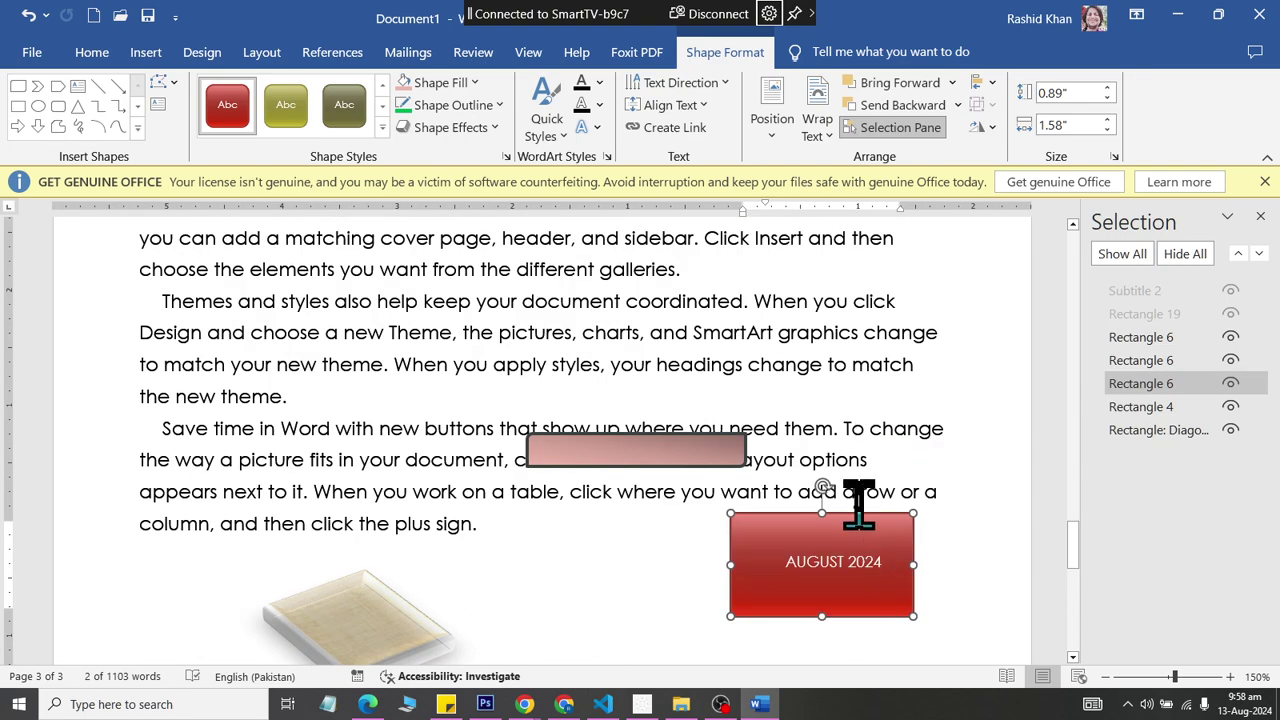
{"action": "left_click_drag", "start_coordinate": [857, 505], "coordinate": [829, 249]}
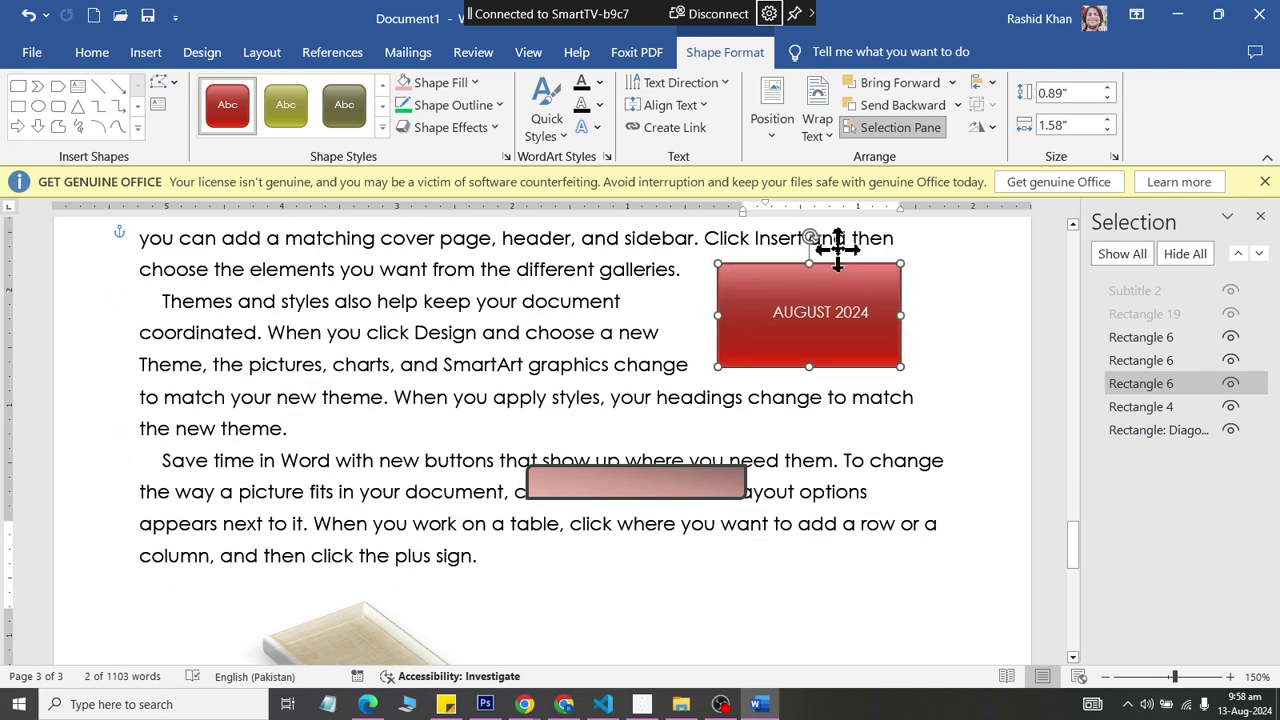
{"action": "scroll", "coordinate": [823, 257], "scroll_direction": "up", "scroll_amount": 3}
{"action": "scroll", "coordinate": [820, 451], "scroll_direction": "up", "scroll_amount": 1}
{"action": "scroll", "coordinate": [830, 475], "scroll_direction": "up", "scroll_amount": 1}
{"action": "scroll", "coordinate": [830, 475], "scroll_direction": "down", "scroll_amount": 1}
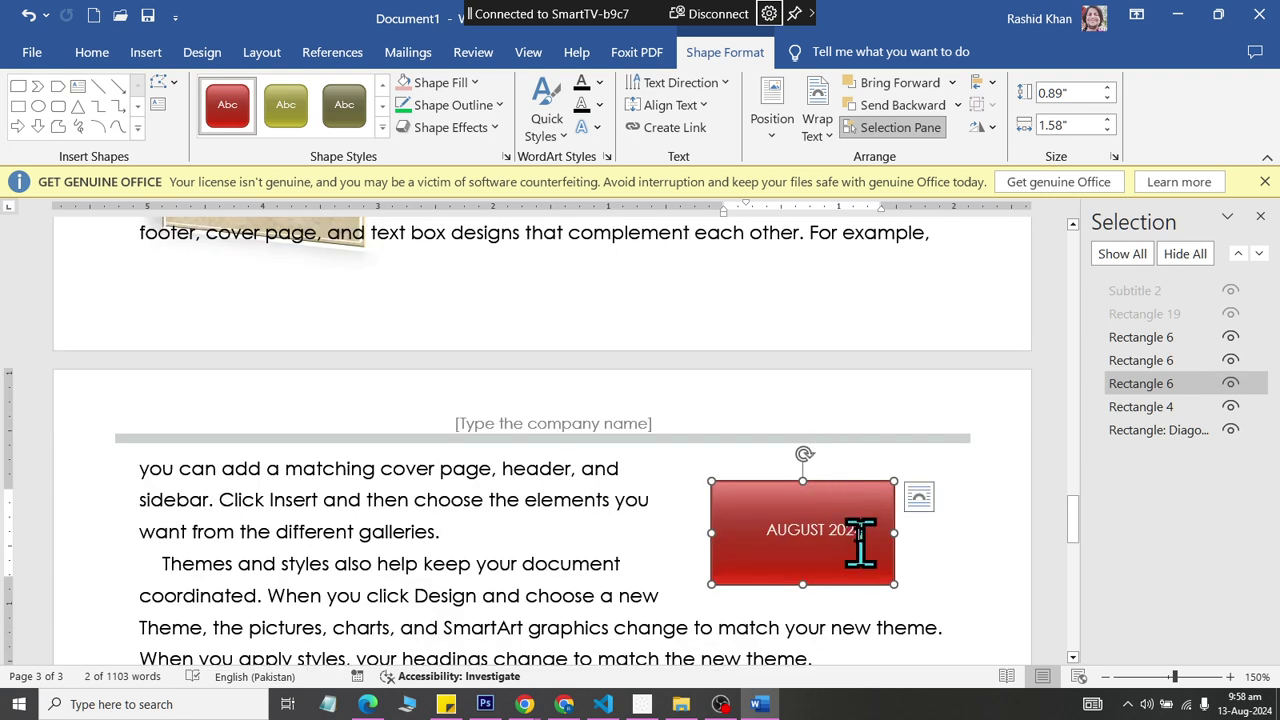
{"action": "left_click_drag", "start_coordinate": [843, 387], "coordinate": [786, 209]}
{"action": "scroll", "coordinate": [781, 286], "scroll_direction": "up", "scroll_amount": 3}
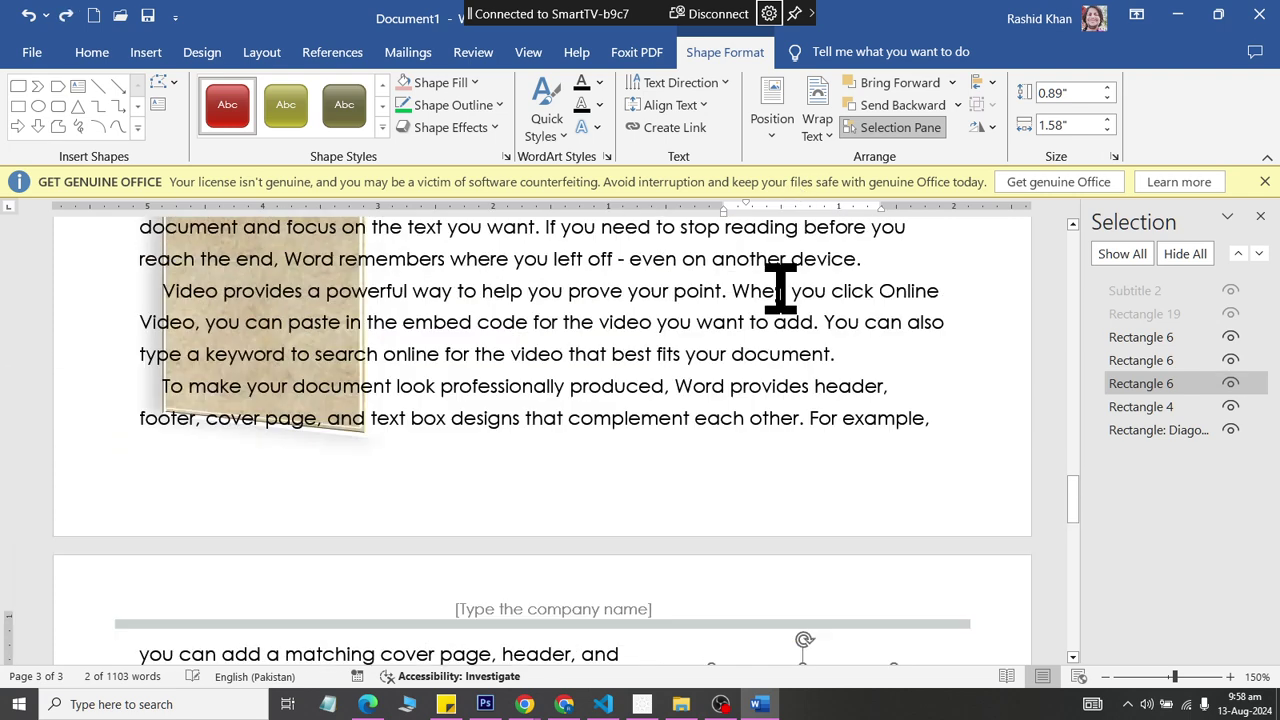
{"action": "scroll", "coordinate": [760, 450], "scroll_direction": "down", "scroll_amount": 1}
{"action": "mouse_move", "coordinate": [840, 620]}
{"action": "left_mouse_down"}
{"action": "mouse_move", "coordinate": [781, 227]}
{"action": "mouse_move", "coordinate": [745, 225]}
{"action": "left_mouse_up"}
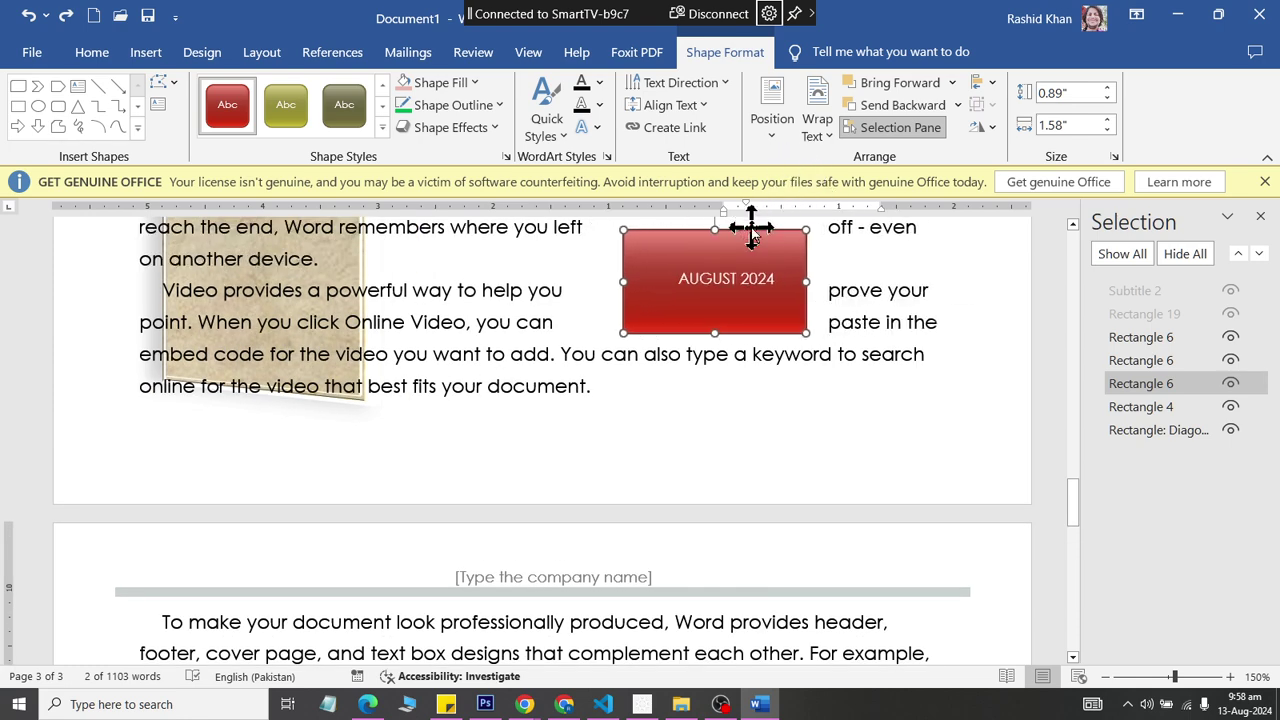
{"action": "scroll", "coordinate": [745, 266], "scroll_direction": "up", "scroll_amount": 3}
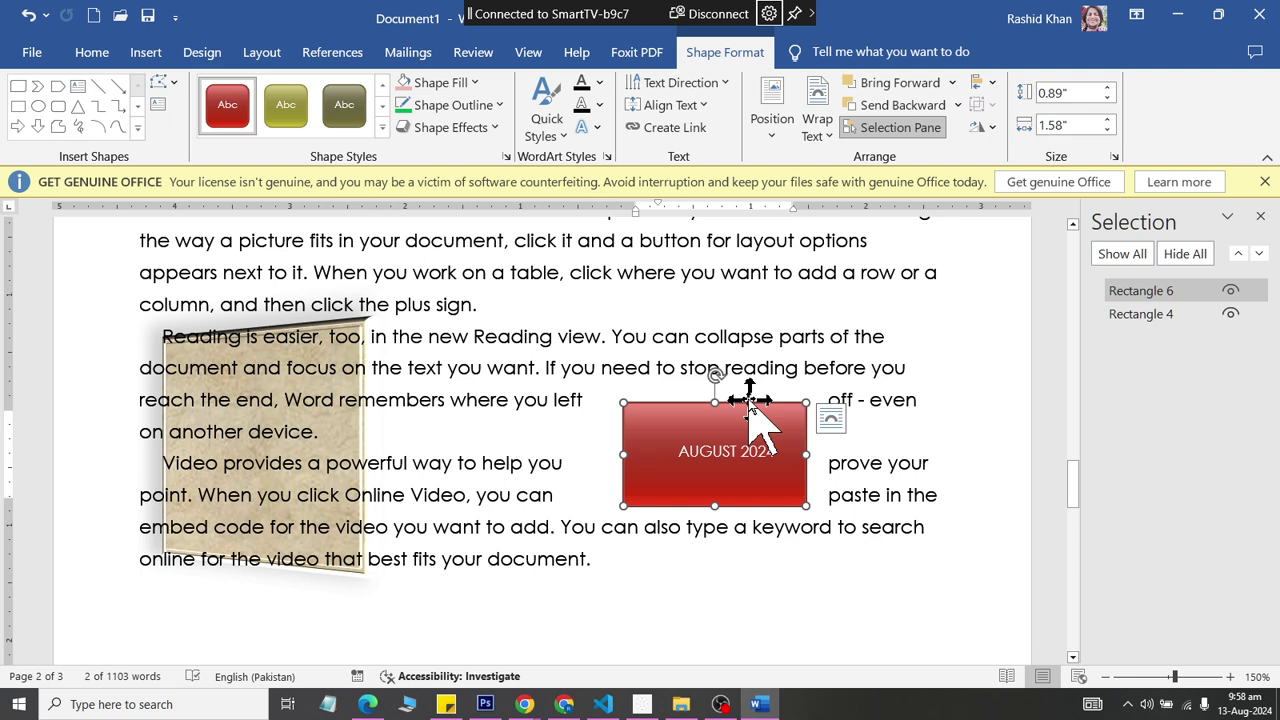
{"action": "mouse_move", "coordinate": [750, 402]}
{"action": "left_mouse_down"}
{"action": "mouse_move", "coordinate": [807, 237]}
{"action": "mouse_move", "coordinate": [849, 234]}
{"action": "left_mouse_up"}
{"action": "scroll", "coordinate": [838, 243], "scroll_direction": "up", "scroll_amount": 2}
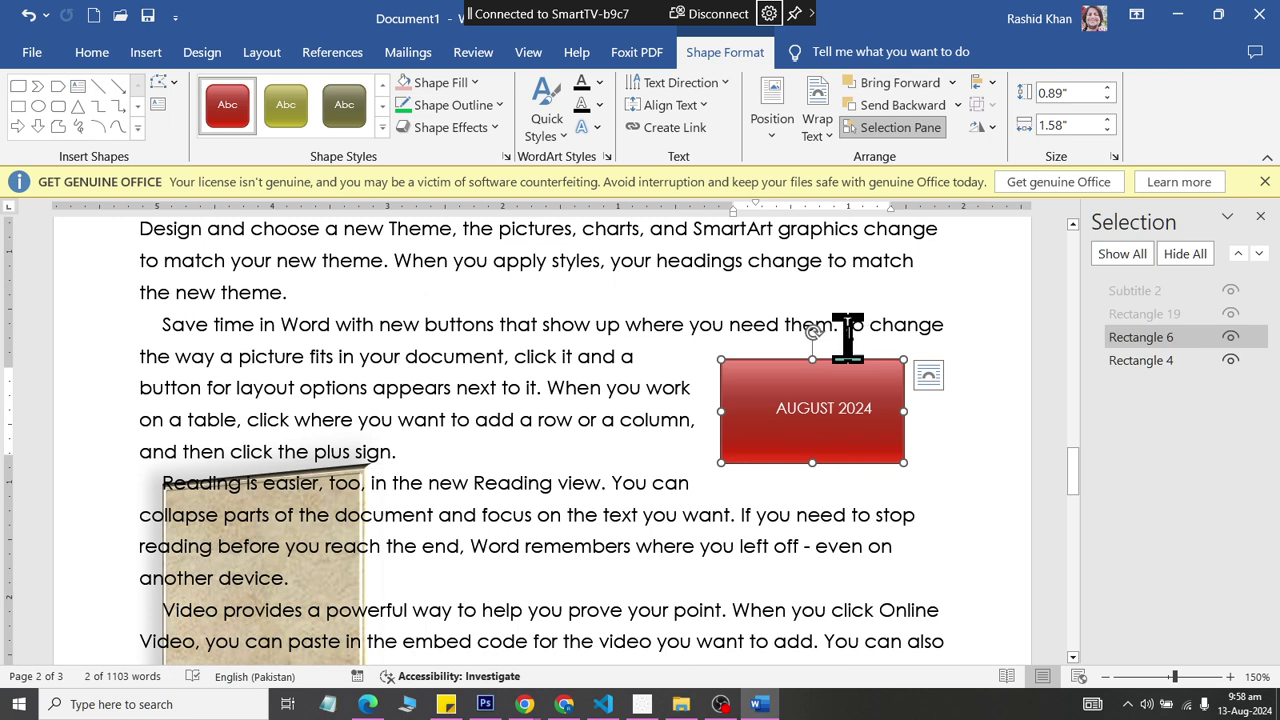
- Check the wrapping choices unchanged and reselect the red AUGUST 2024 box
{"action": "left_click", "coordinate": [817, 128]}
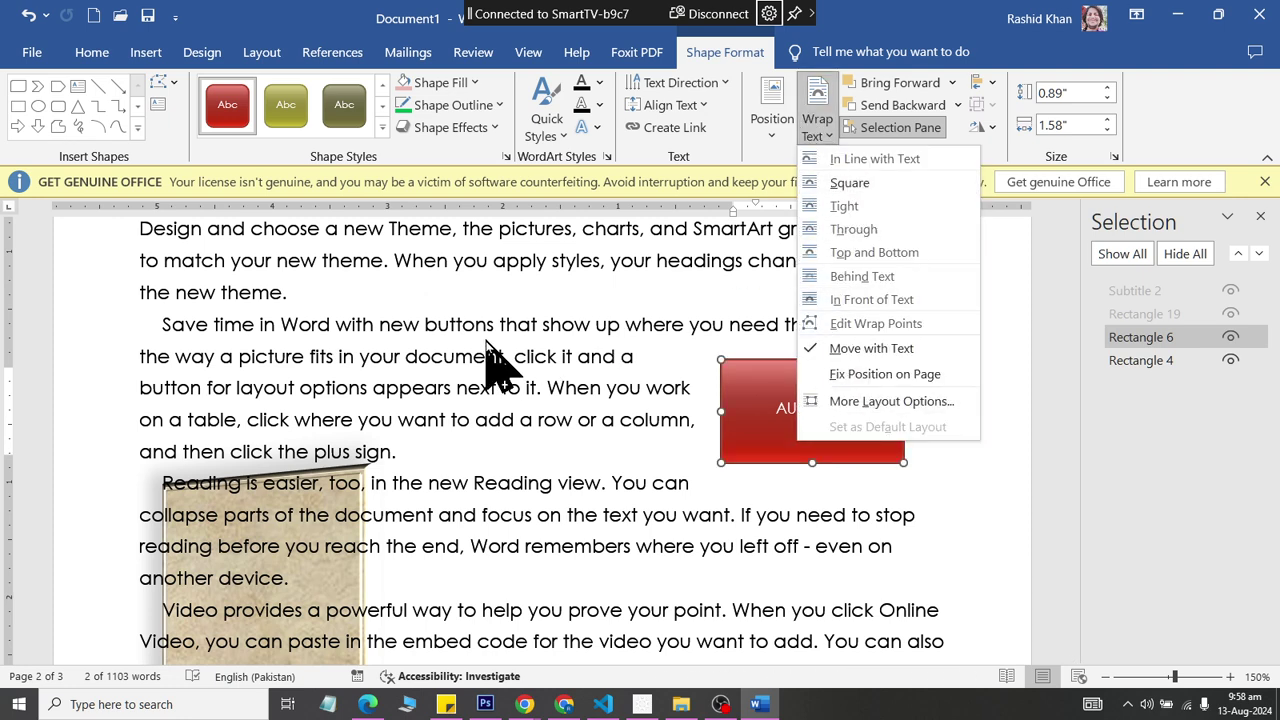
{"action": "left_click", "coordinate": [503, 366]}
{"action": "scroll", "coordinate": [503, 366], "scroll_direction": "up", "scroll_amount": 4}
{"action": "scroll", "coordinate": [503, 366], "scroll_direction": "down", "scroll_amount": 1}
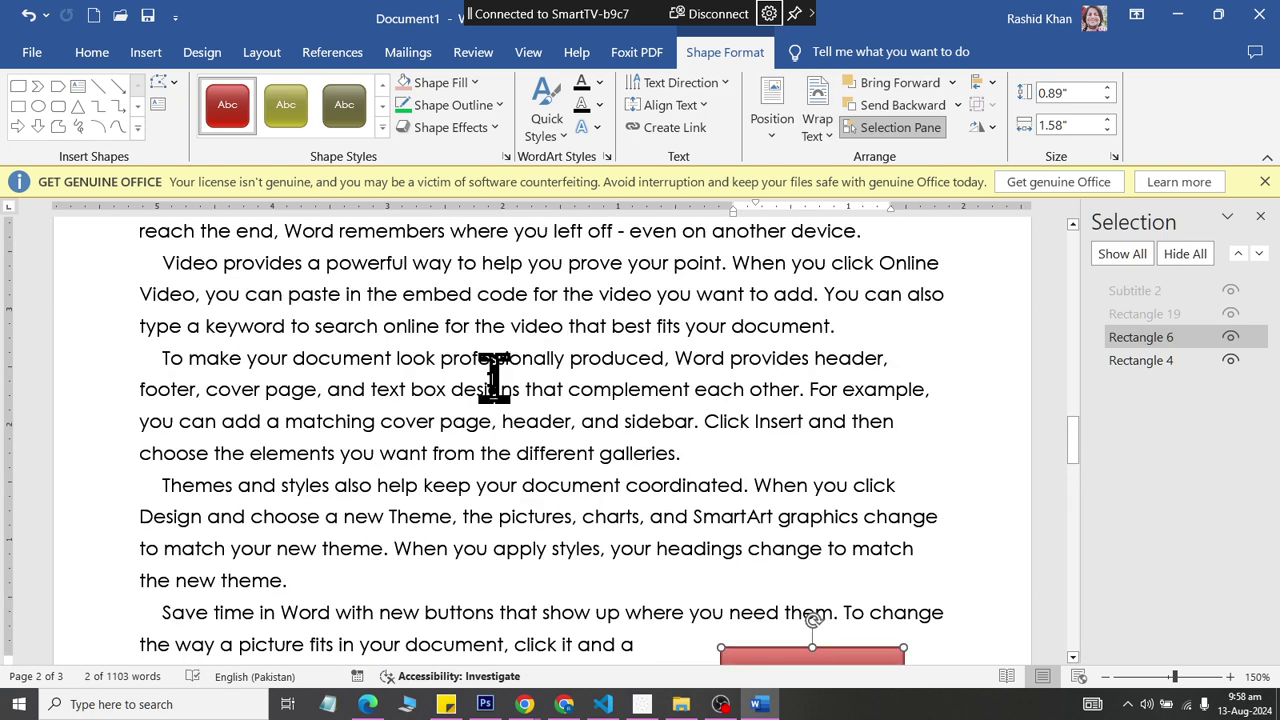
{"action": "left_click_drag", "start_coordinate": [150, 263], "coordinate": [672, 421]}
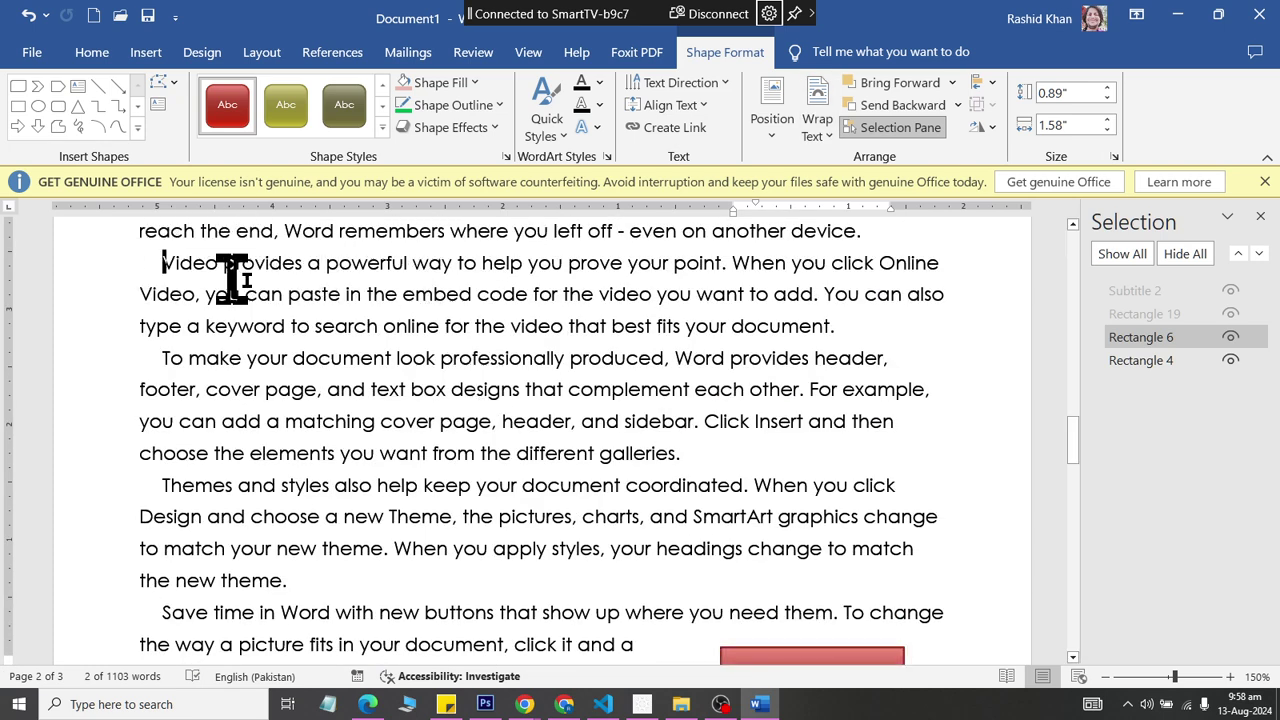
{"action": "left_click", "coordinate": [289, 310]}
{"action": "scroll", "coordinate": [345, 305], "scroll_direction": "down", "scroll_amount": 4}
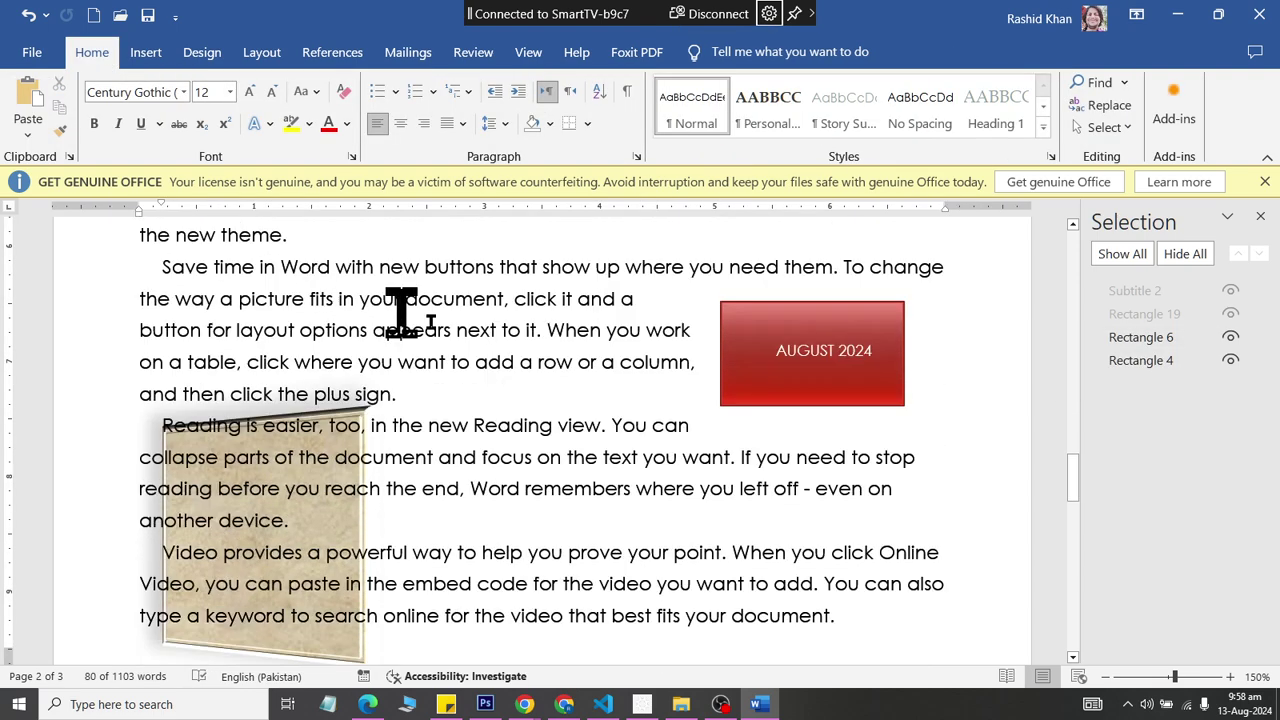
{"action": "left_click", "coordinate": [756, 402]}
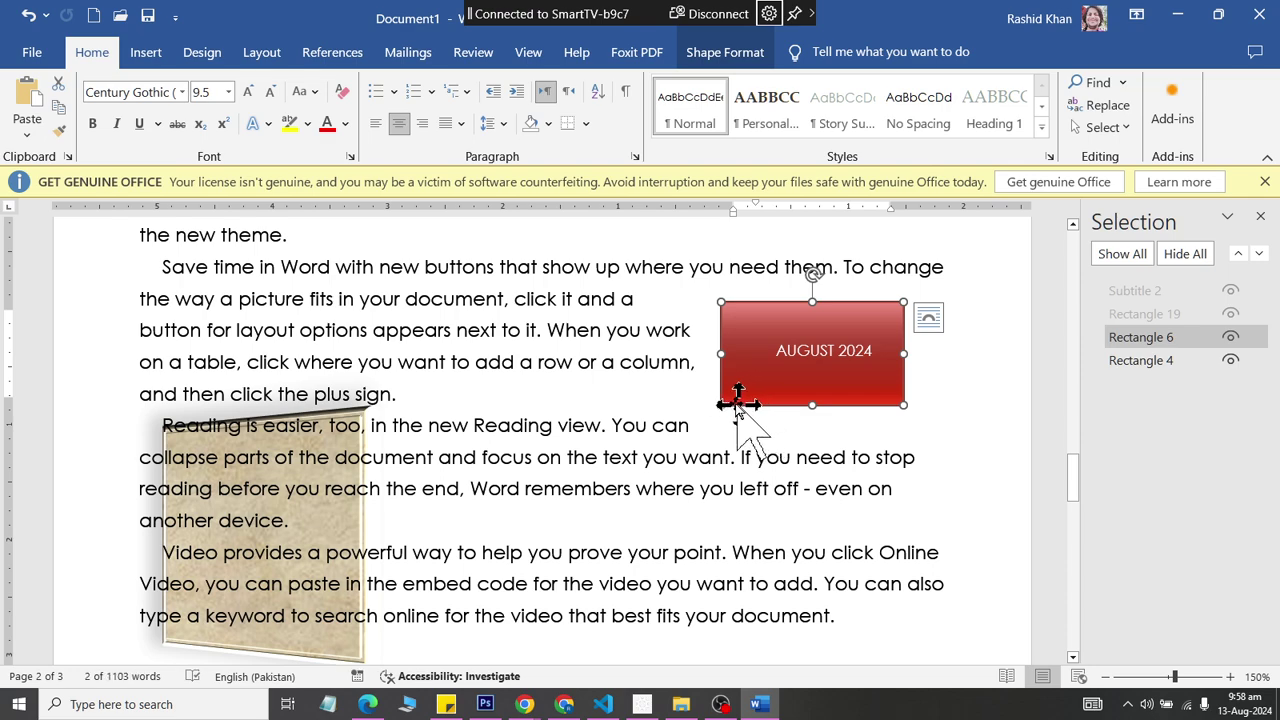
{"action": "scroll", "coordinate": [720, 400], "scroll_direction": "down", "scroll_amount": 3}
{"action": "scroll", "coordinate": [720, 400], "scroll_direction": "down", "scroll_amount": 3}
{"action": "scroll", "coordinate": [718, 405], "scroll_direction": "down", "scroll_amount": 3}
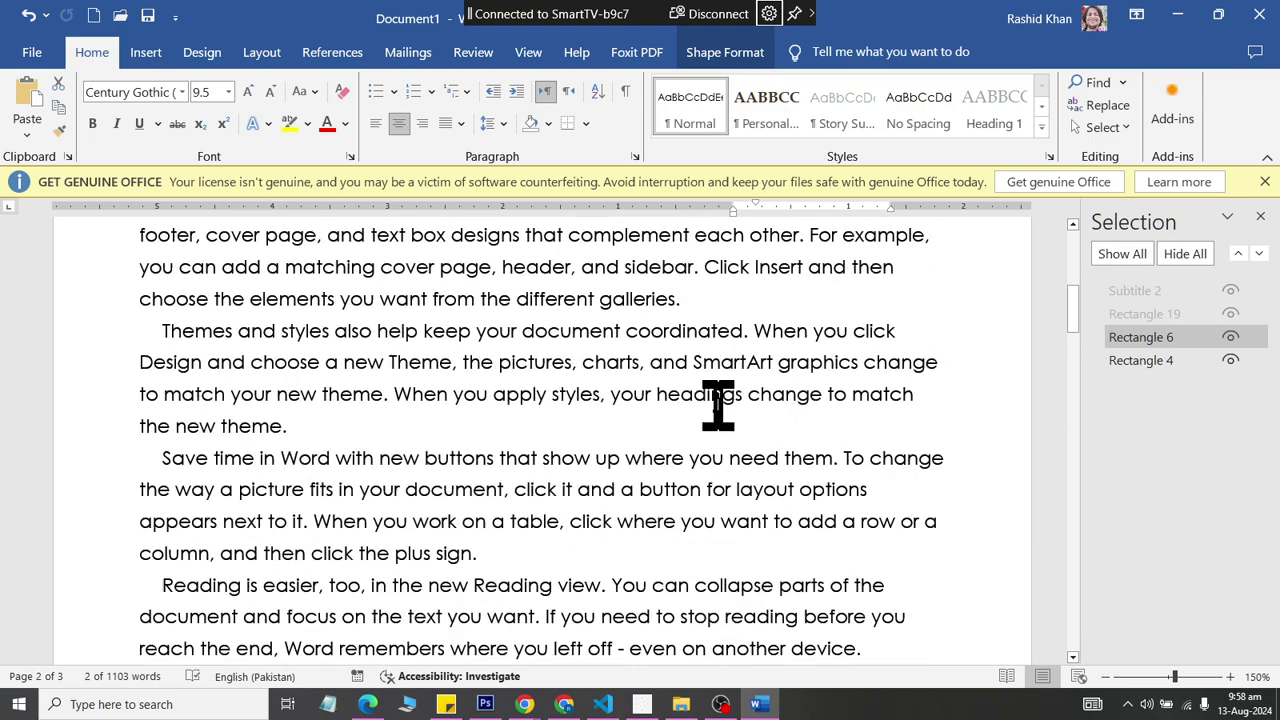
{"action": "scroll", "coordinate": [718, 405], "scroll_direction": "up", "scroll_amount": 5}
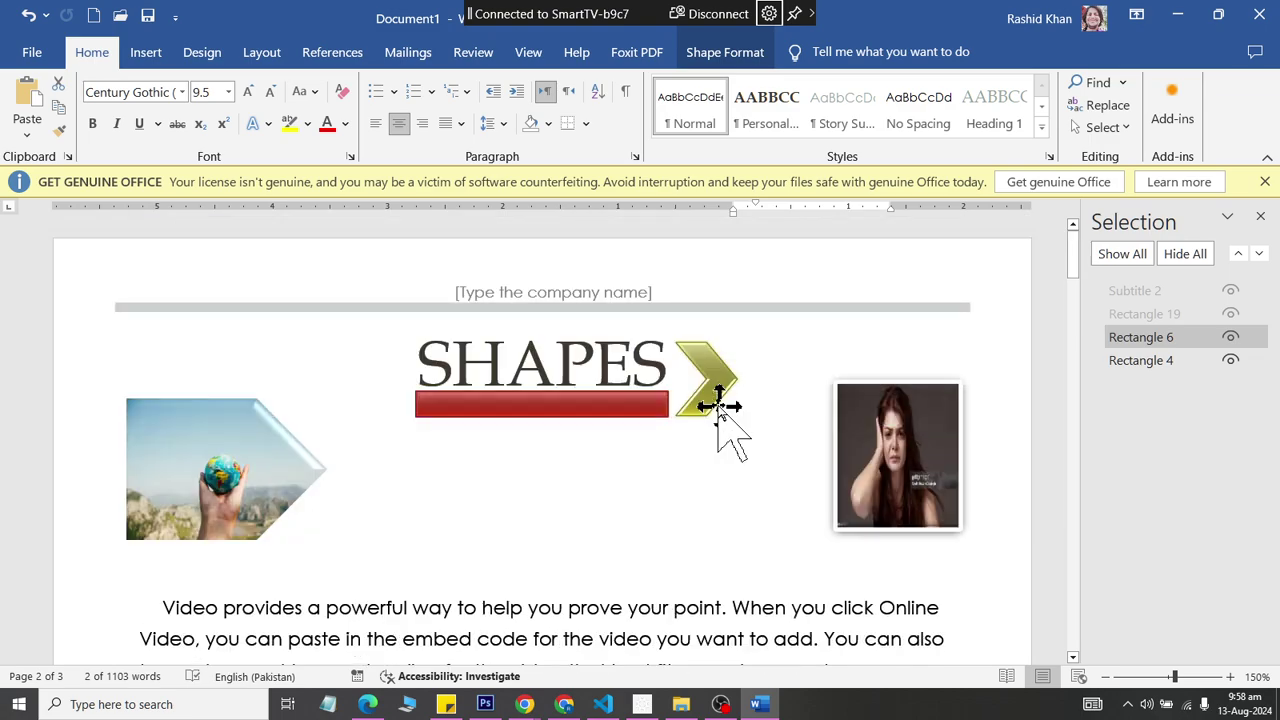
- Give the pentagon No Fill and a black 2¼ pt outline
{"action": "left_click", "coordinate": [242, 440]}
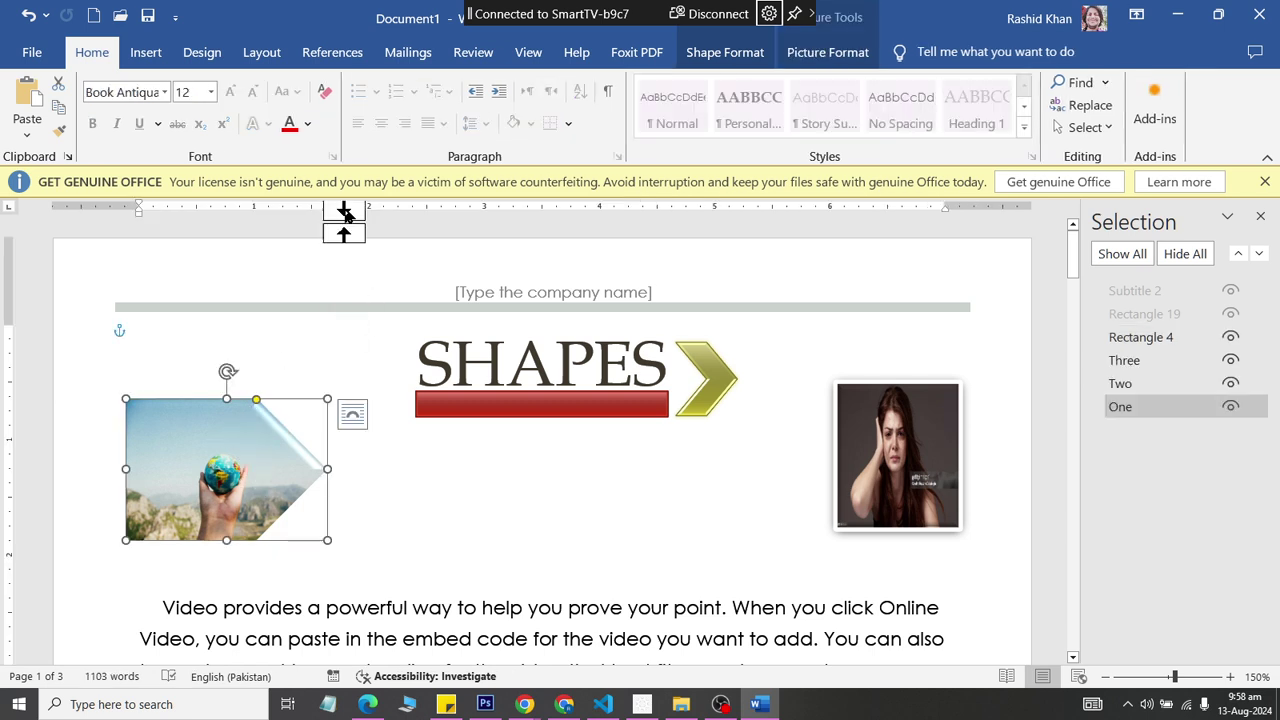
{"action": "left_click", "coordinate": [836, 58]}
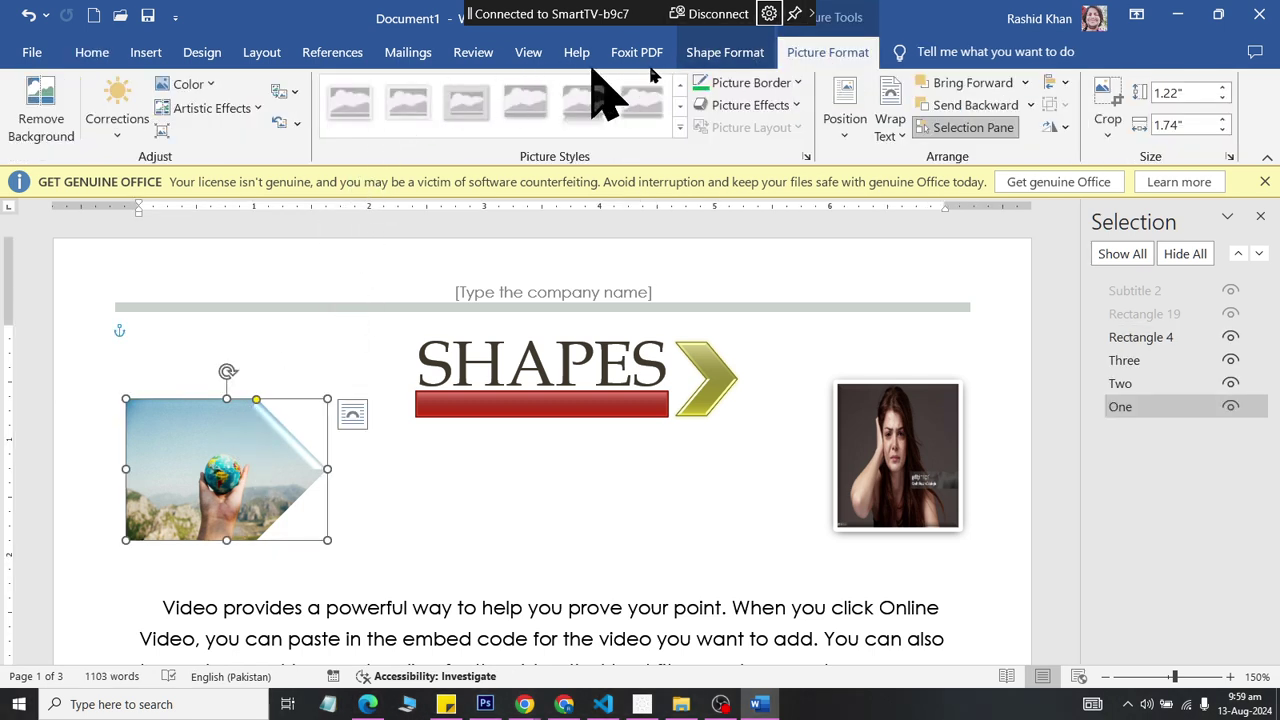
{"action": "left_click", "coordinate": [737, 60]}
{"action": "left_click", "coordinate": [440, 83]}
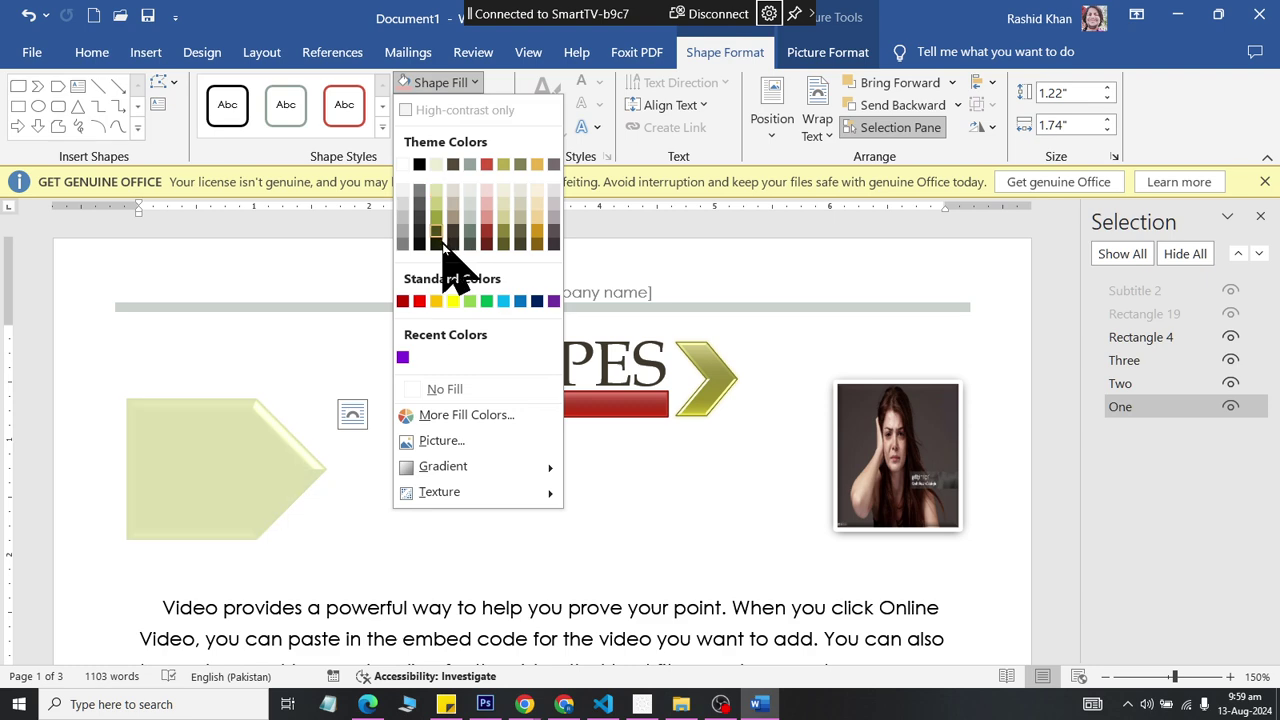
{"action": "left_click", "coordinate": [440, 391]}
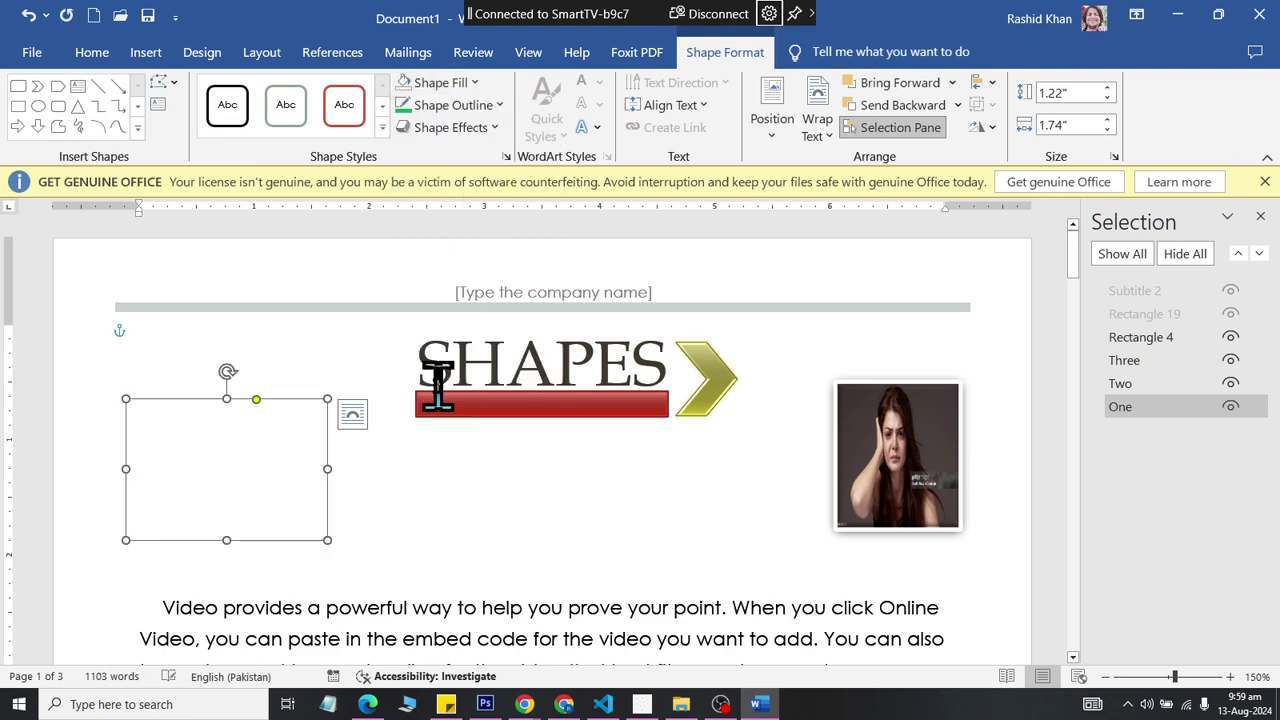
{"action": "left_click", "coordinate": [453, 105]}
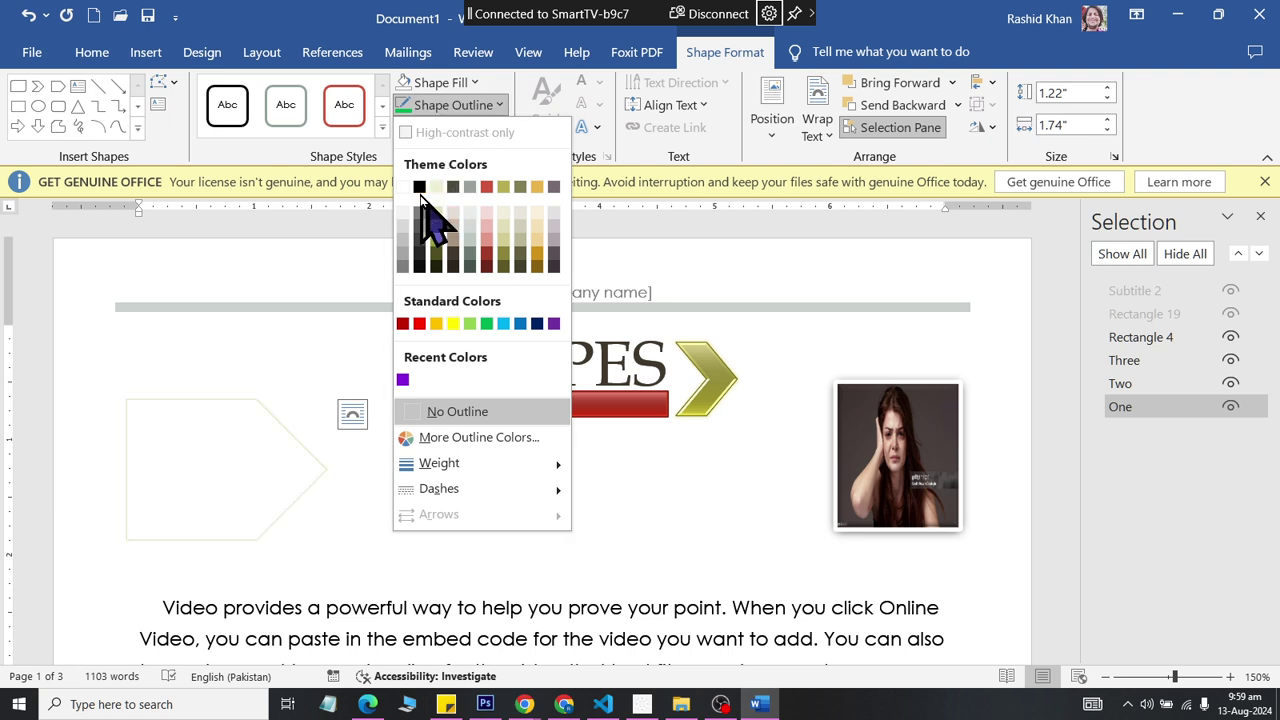
{"action": "left_click", "coordinate": [419, 188]}
{"action": "mouse_move", "coordinate": [439, 463]}
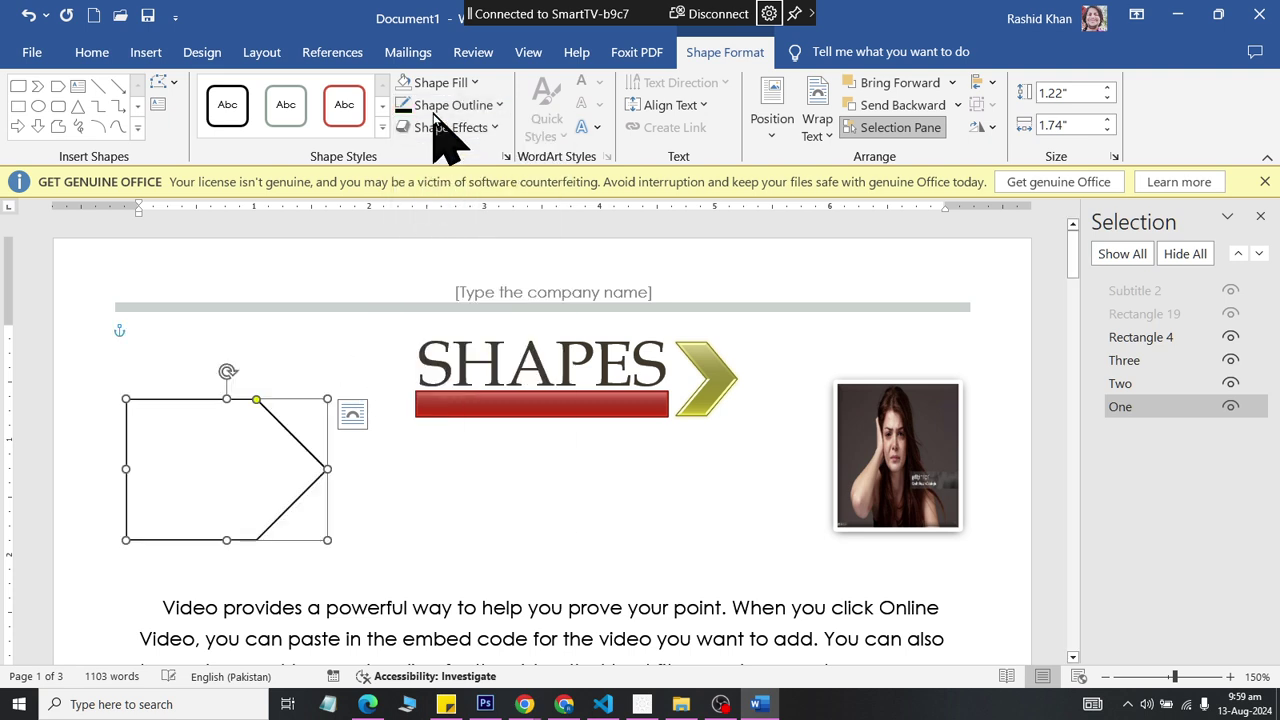
{"action": "left_click", "coordinate": [453, 105]}
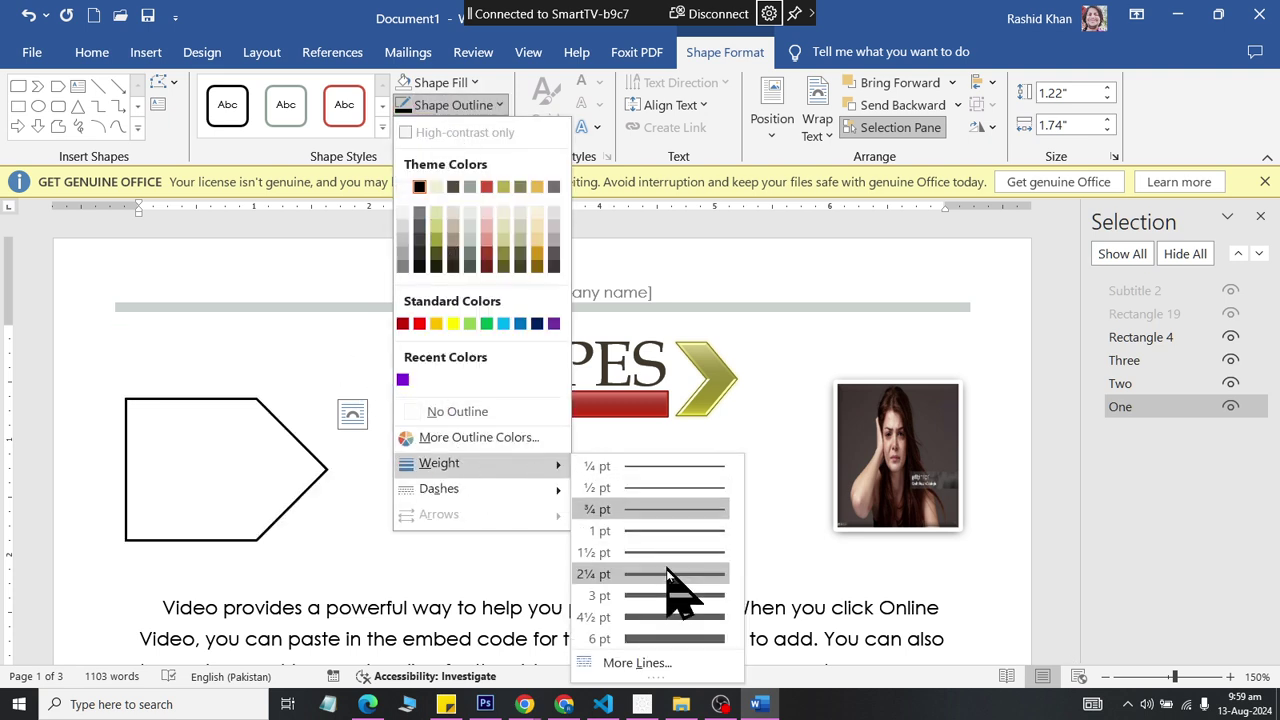
{"action": "left_click", "coordinate": [675, 574]}
- Move the pentagon down onto the opening body text and stretch it to 7.58" wide
{"action": "scroll", "coordinate": [271, 480], "scroll_direction": "down", "scroll_amount": 3}
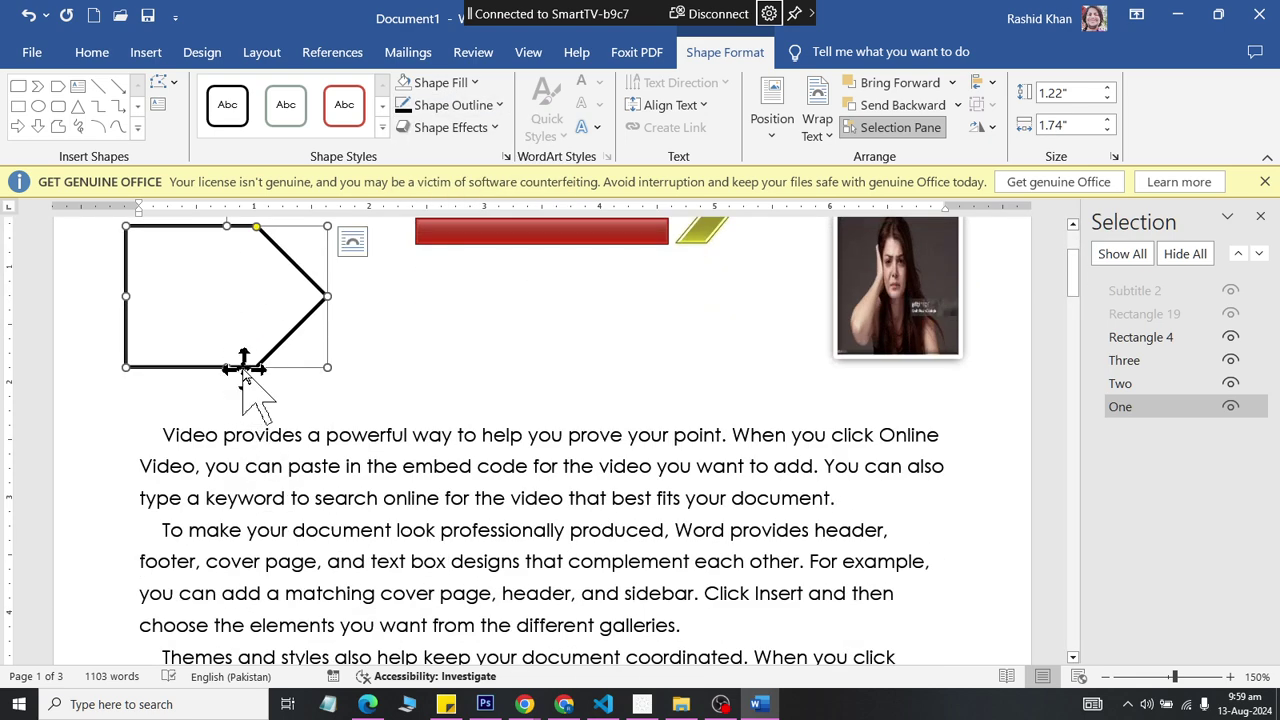
{"action": "left_click_drag", "start_coordinate": [245, 368], "coordinate": [292, 545]}
{"action": "left_click_drag", "start_coordinate": [260, 537], "coordinate": [242, 541]}
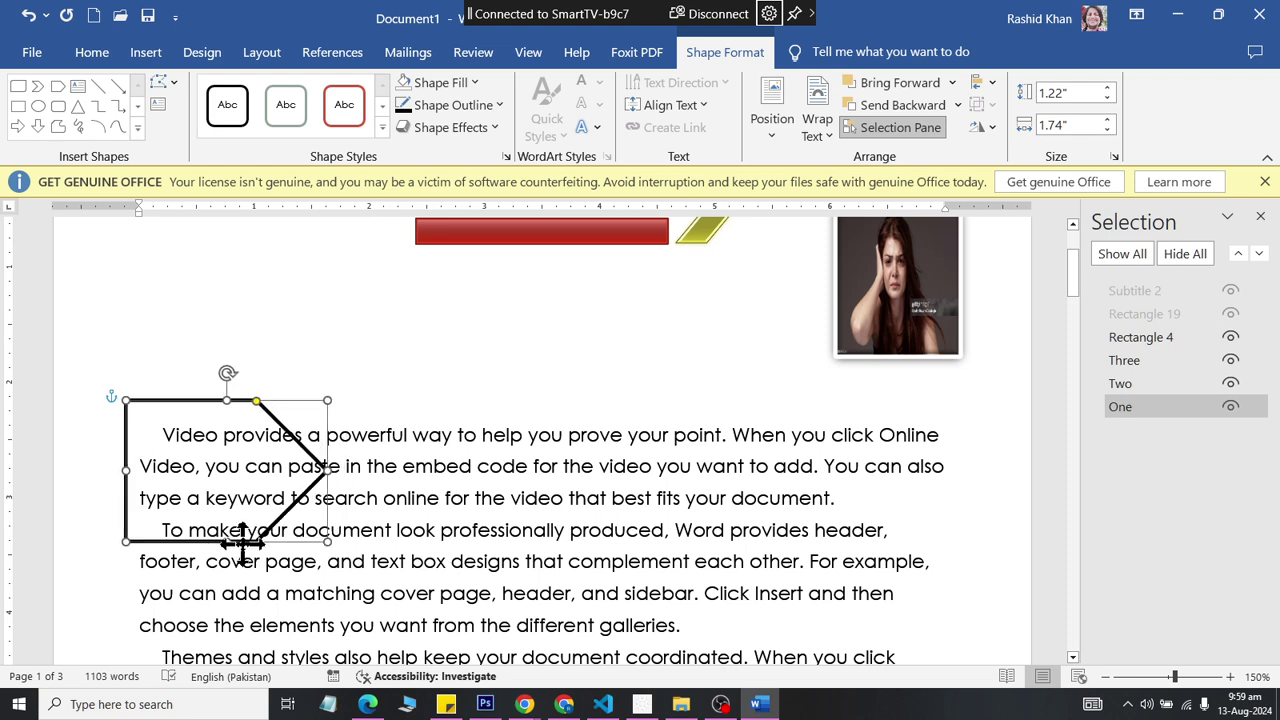
{"action": "left_click_drag", "start_coordinate": [328, 476], "coordinate": [1000, 476]}
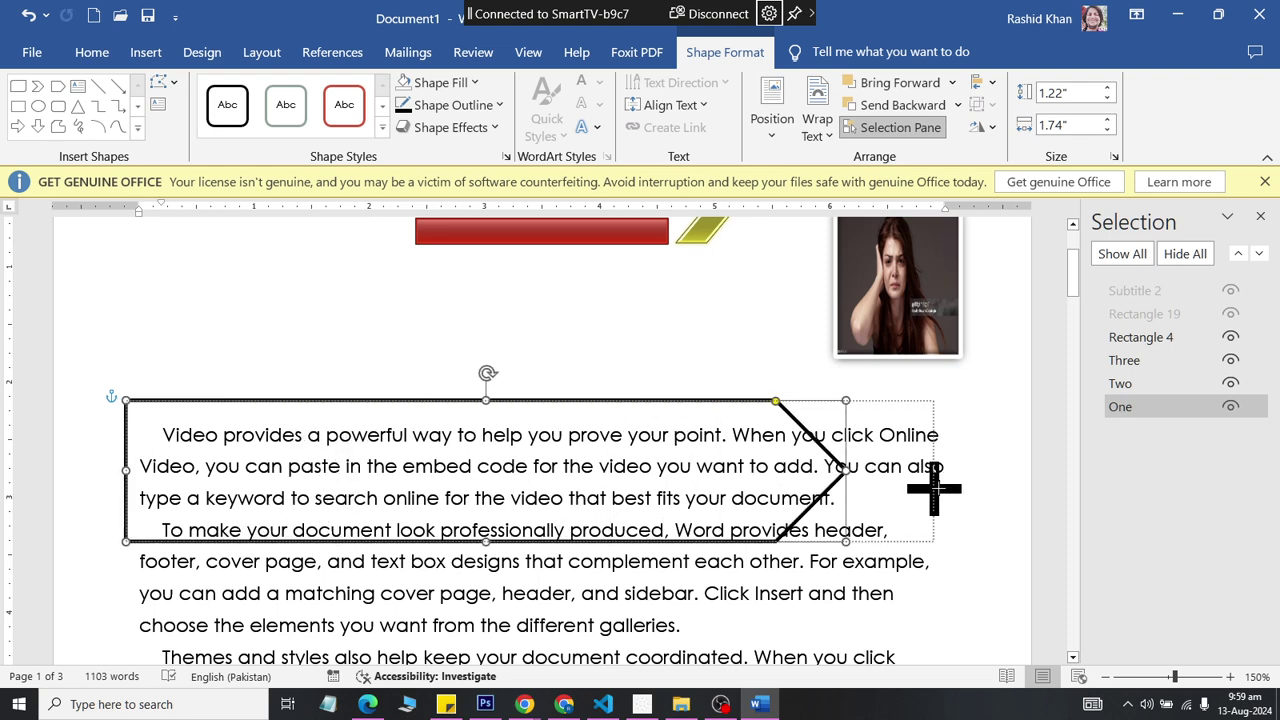
{"action": "scroll", "coordinate": [930, 452], "scroll_direction": "up", "scroll_amount": 3}
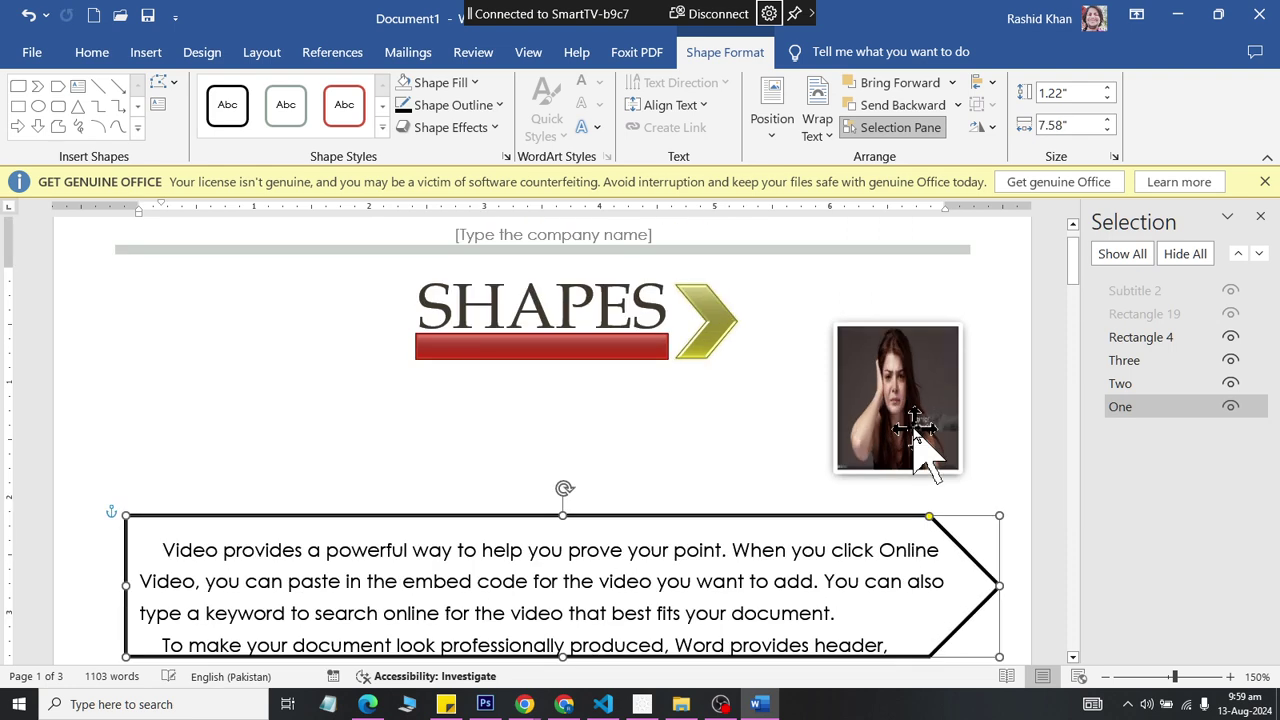
- Fill the red bar under SHAPES with olive green
{"action": "left_click", "coordinate": [903, 405]}
{"action": "left_click", "coordinate": [605, 345]}
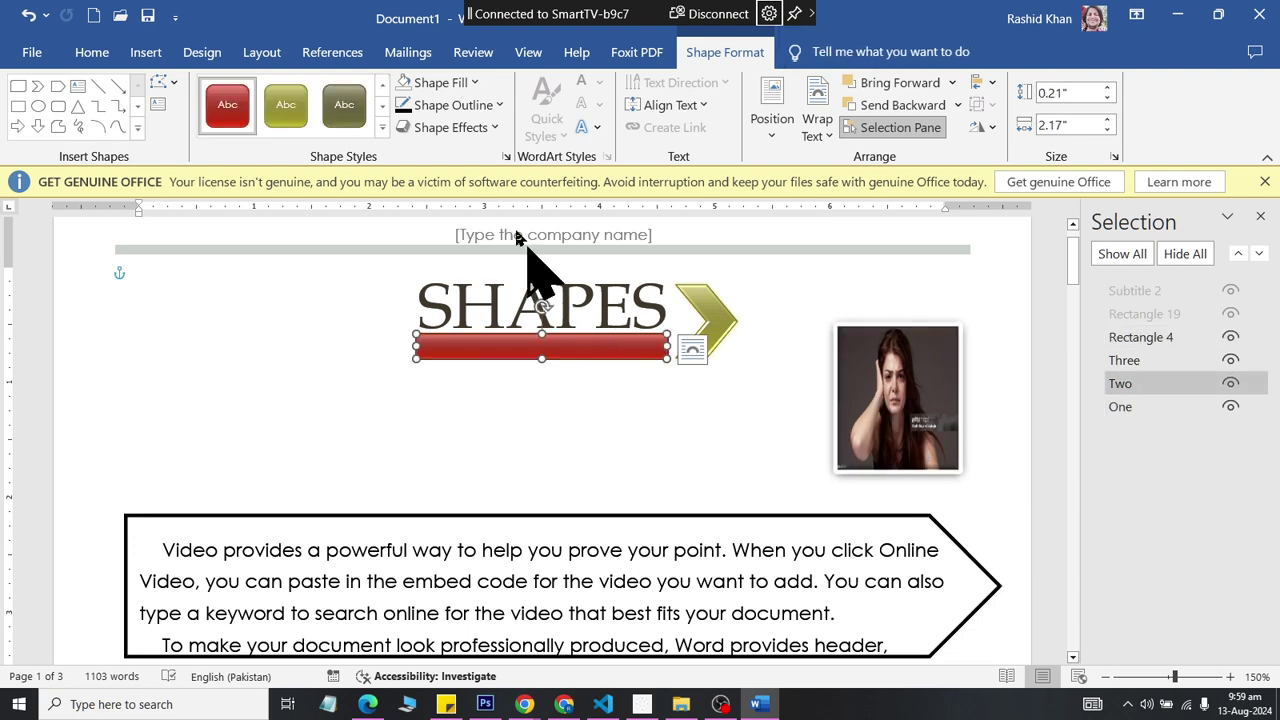
{"action": "left_click", "coordinate": [450, 105]}
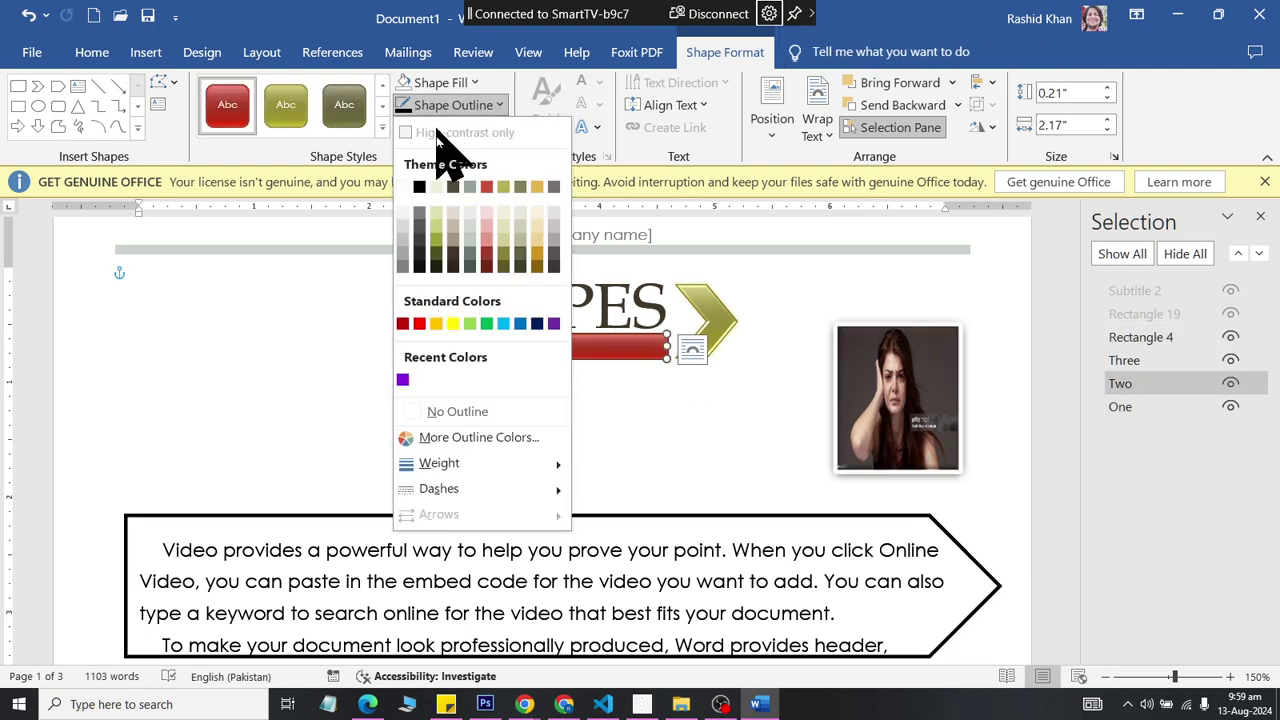
{"action": "left_click", "coordinate": [450, 411]}
{"action": "scroll", "coordinate": [578, 342], "scroll_direction": "up", "scroll_amount": 5}
{"action": "scroll", "coordinate": [590, 357], "scroll_direction": "up", "scroll_amount": 3}
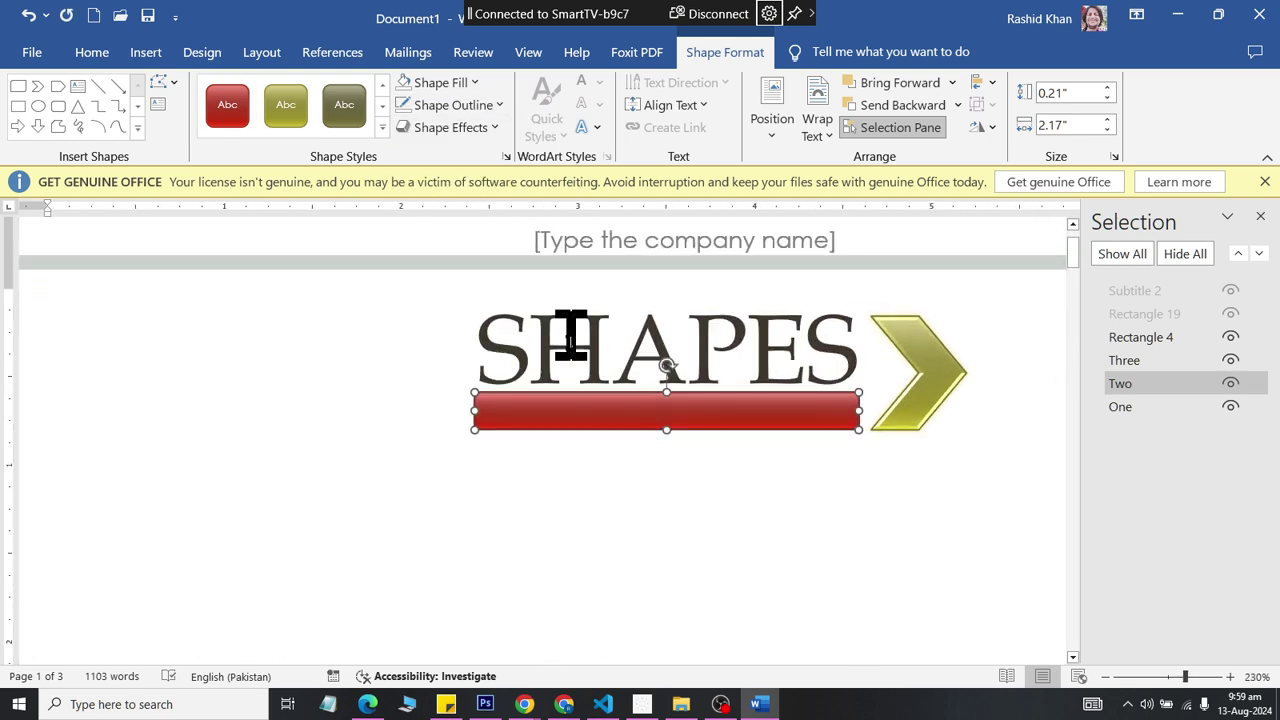
{"action": "scroll", "coordinate": [600, 380], "scroll_direction": "up", "scroll_amount": 2}
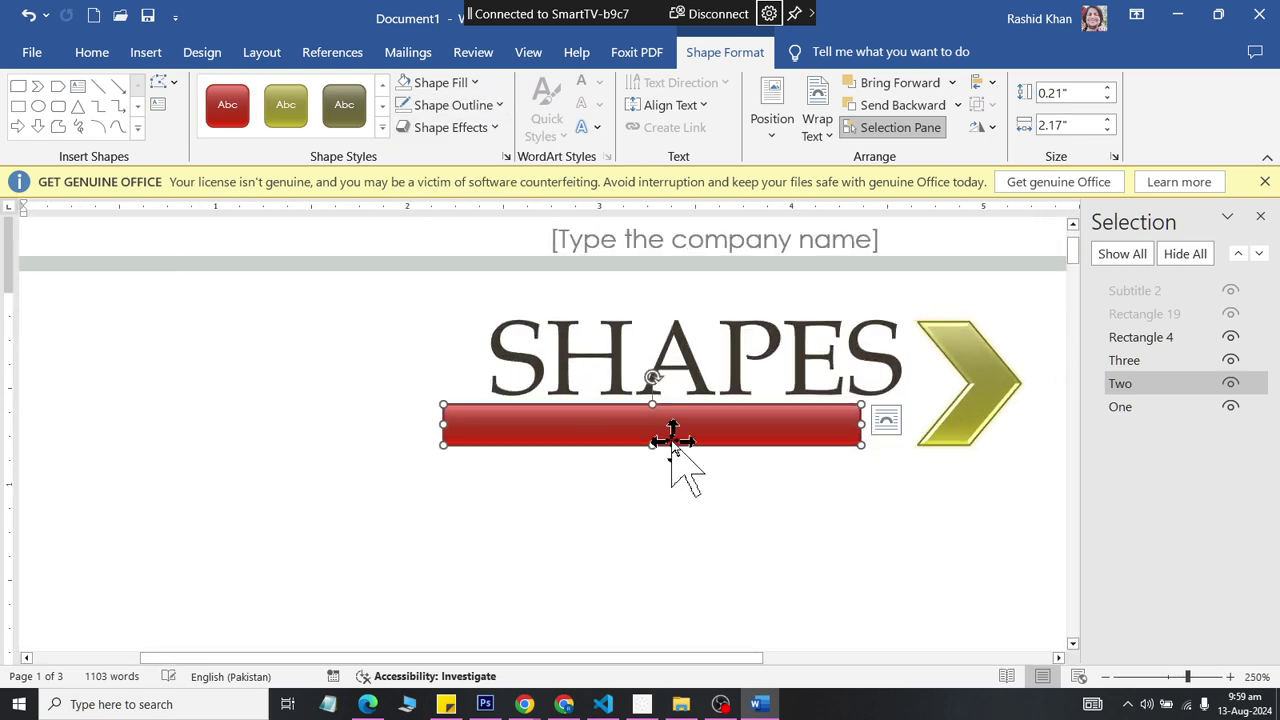
{"action": "left_click", "coordinate": [440, 82]}
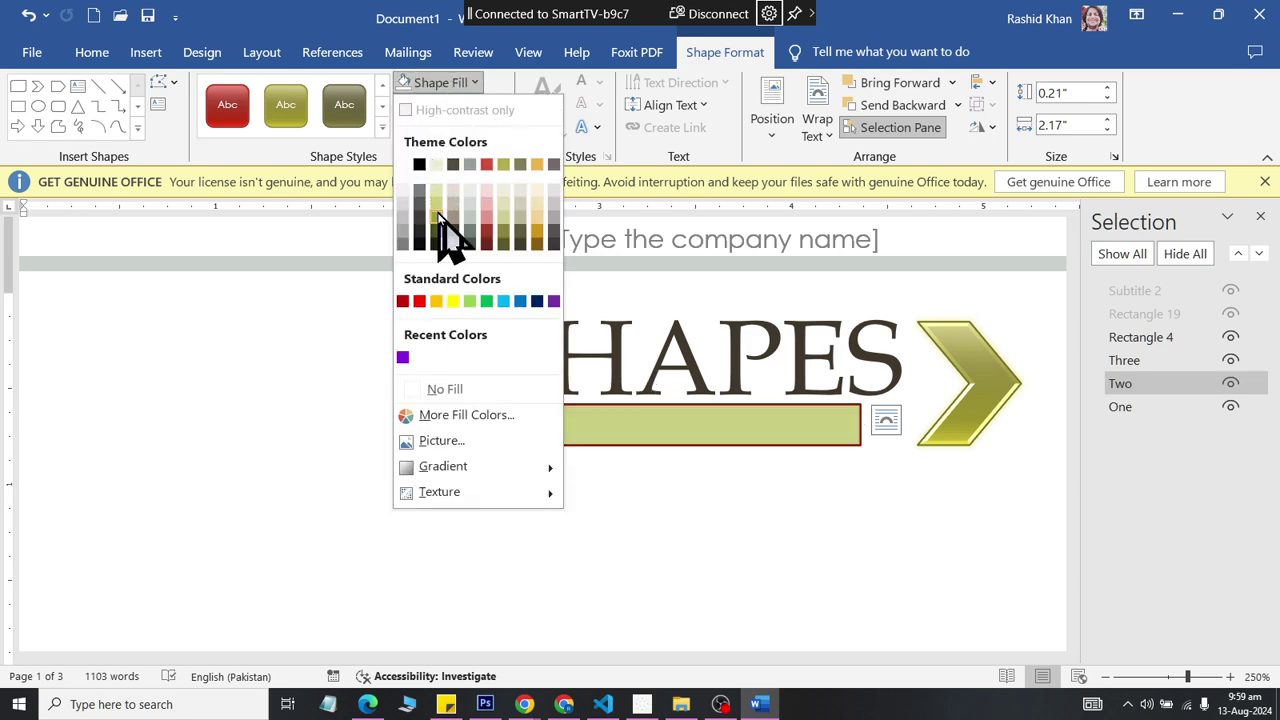
{"action": "left_click", "coordinate": [440, 220]}
- Give the olive bar a darker outline colour
{"action": "left_click", "coordinate": [453, 105]}
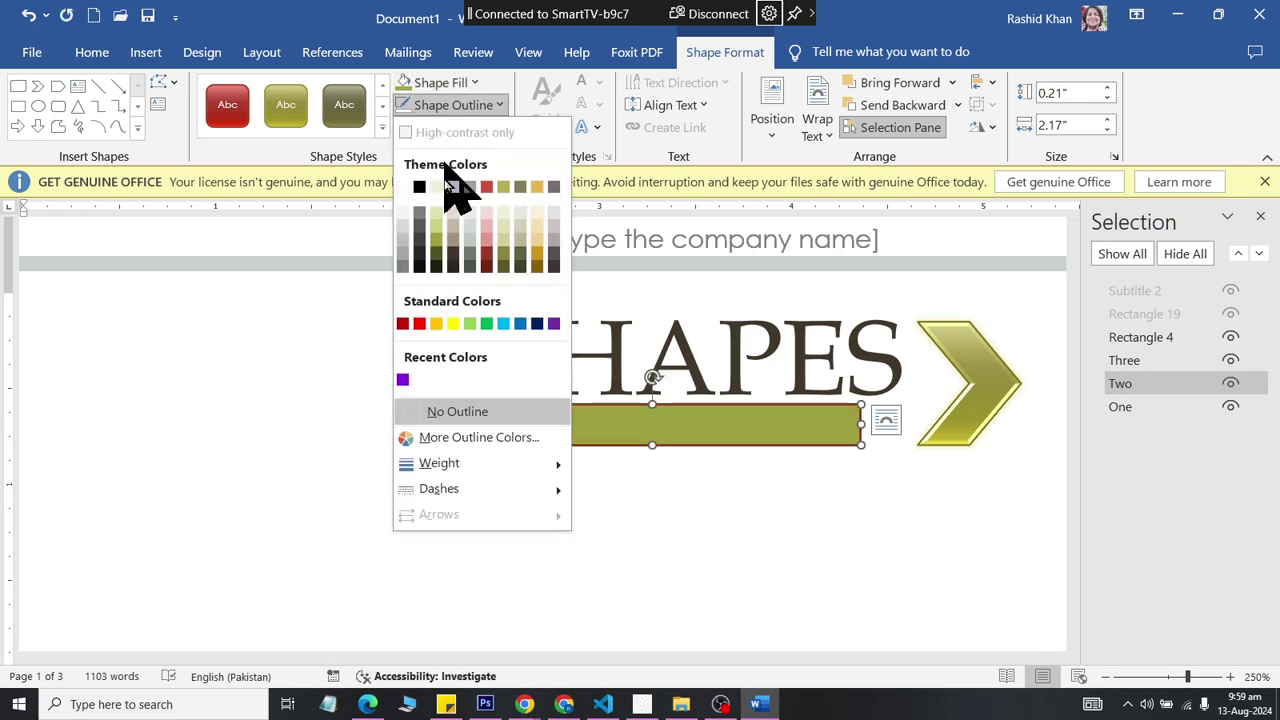
{"action": "left_click", "coordinate": [447, 416]}
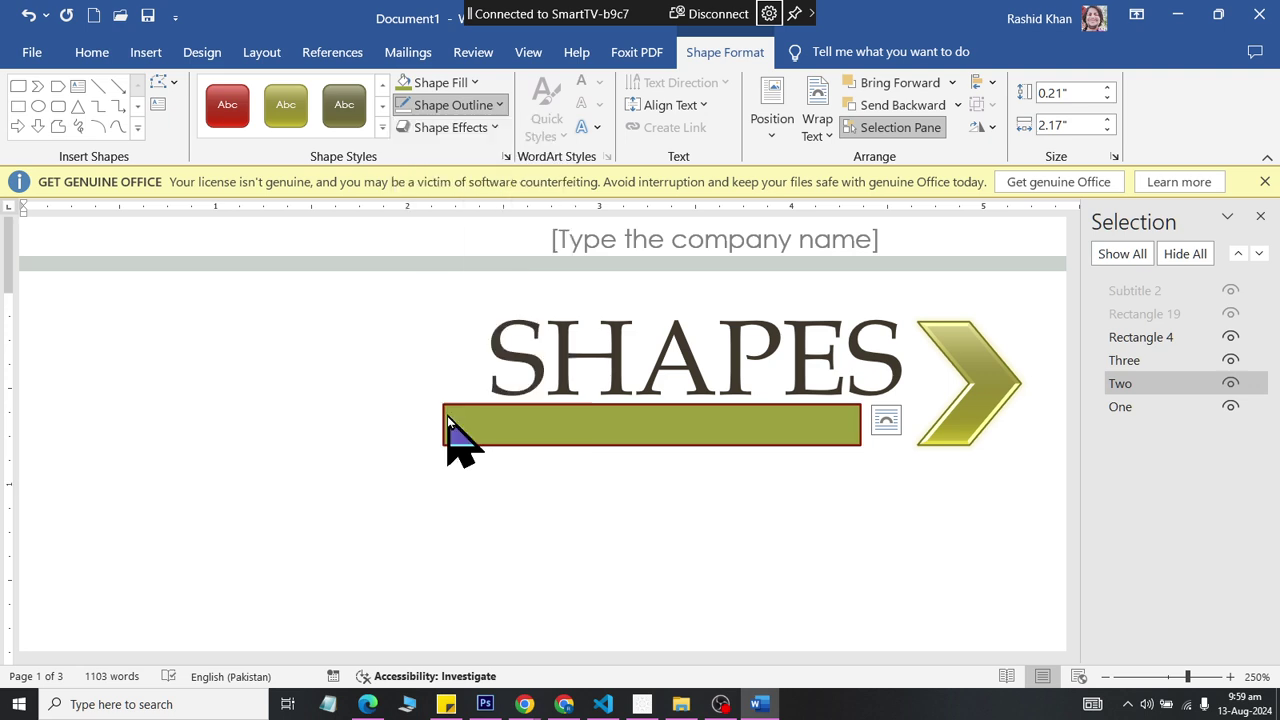
{"action": "left_click", "coordinate": [443, 82]}
{"action": "left_click", "coordinate": [452, 88]}
{"action": "left_click", "coordinate": [455, 127]}
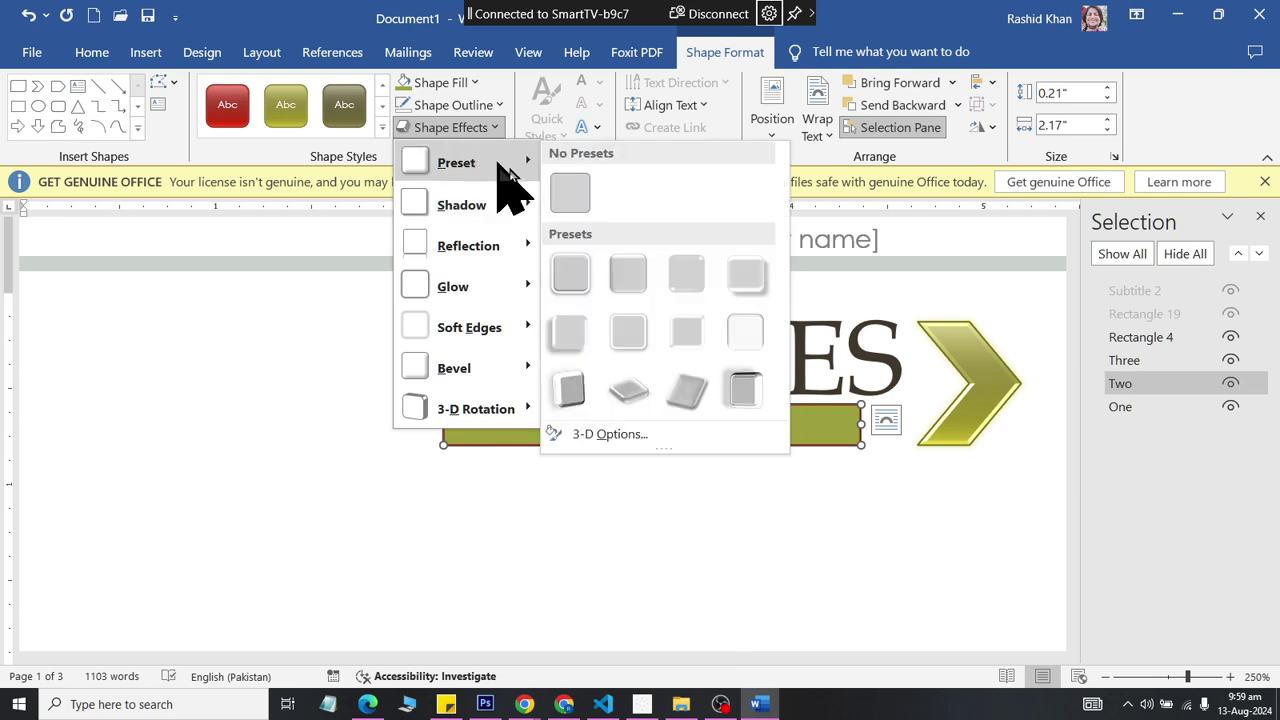
{"action": "left_click", "coordinate": [565, 208]}
{"action": "left_click", "coordinate": [453, 105]}
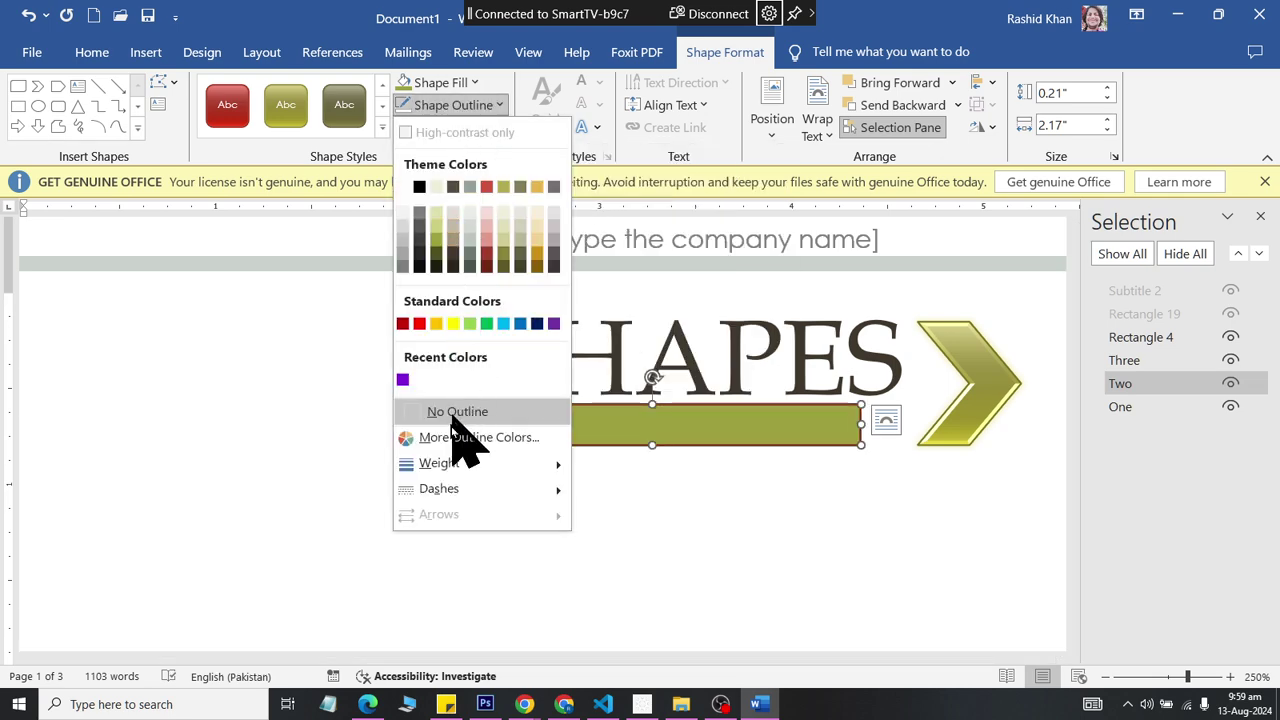
{"action": "left_click", "coordinate": [462, 245]}
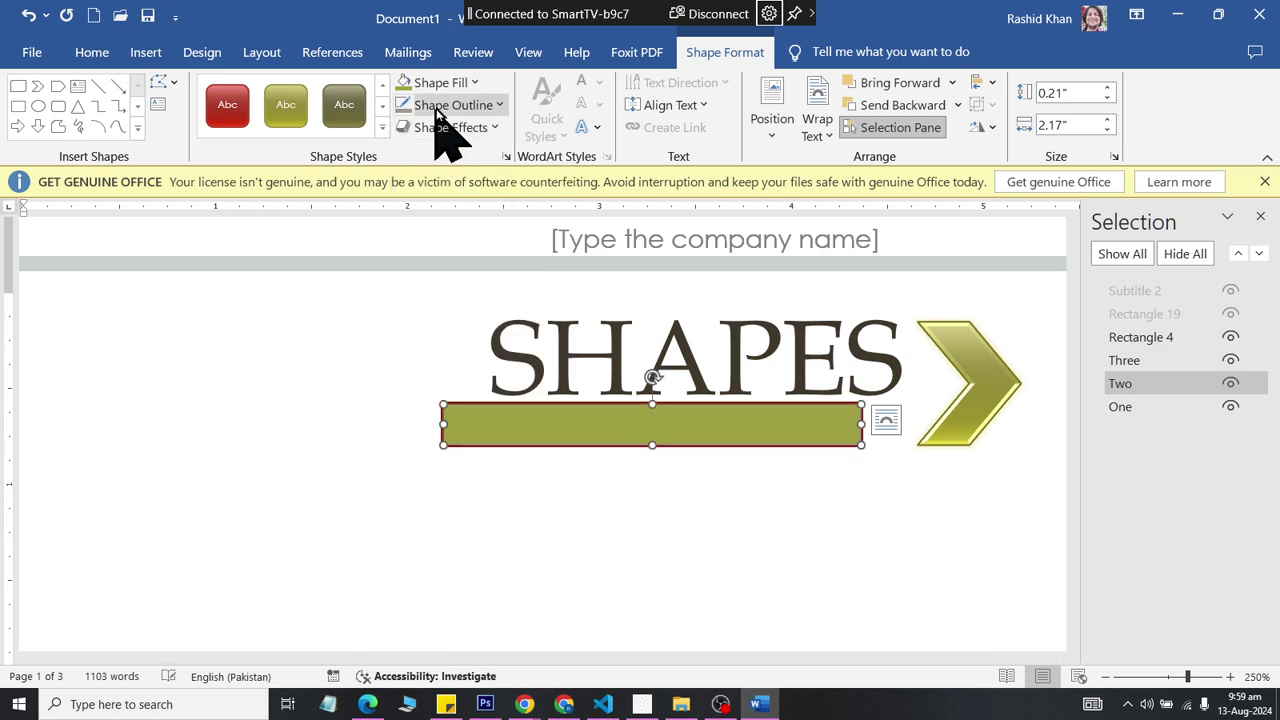
{"action": "scroll", "coordinate": [600, 440], "scroll_direction": "up", "scroll_amount": 1}
{"action": "scroll", "coordinate": [600, 440], "scroll_direction": "up", "scroll_amount": 3}
- Move the olive bar to the left of the SHAPES title
{"action": "left_click_drag", "start_coordinate": [634, 488], "coordinate": [162, 500]}
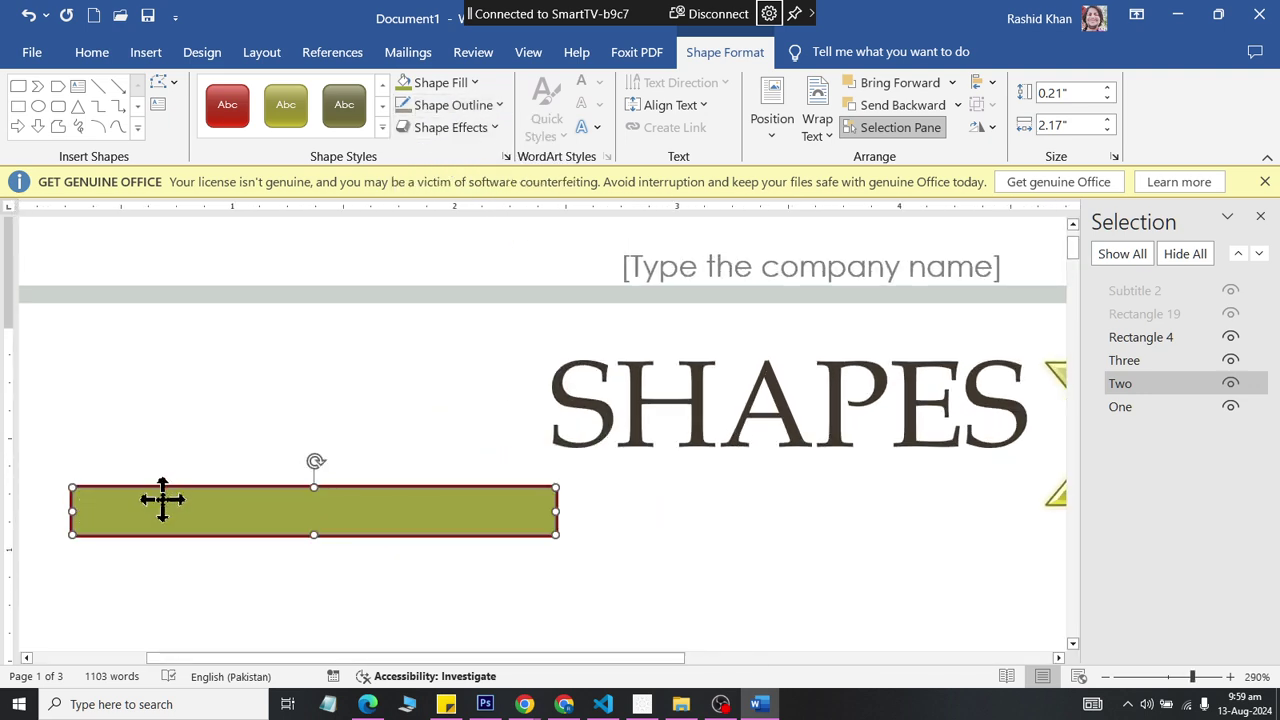
{"action": "scroll", "coordinate": [490, 552], "scroll_direction": "down", "scroll_amount": 1}
{"action": "scroll", "coordinate": [500, 557], "scroll_direction": "down", "scroll_amount": 6}
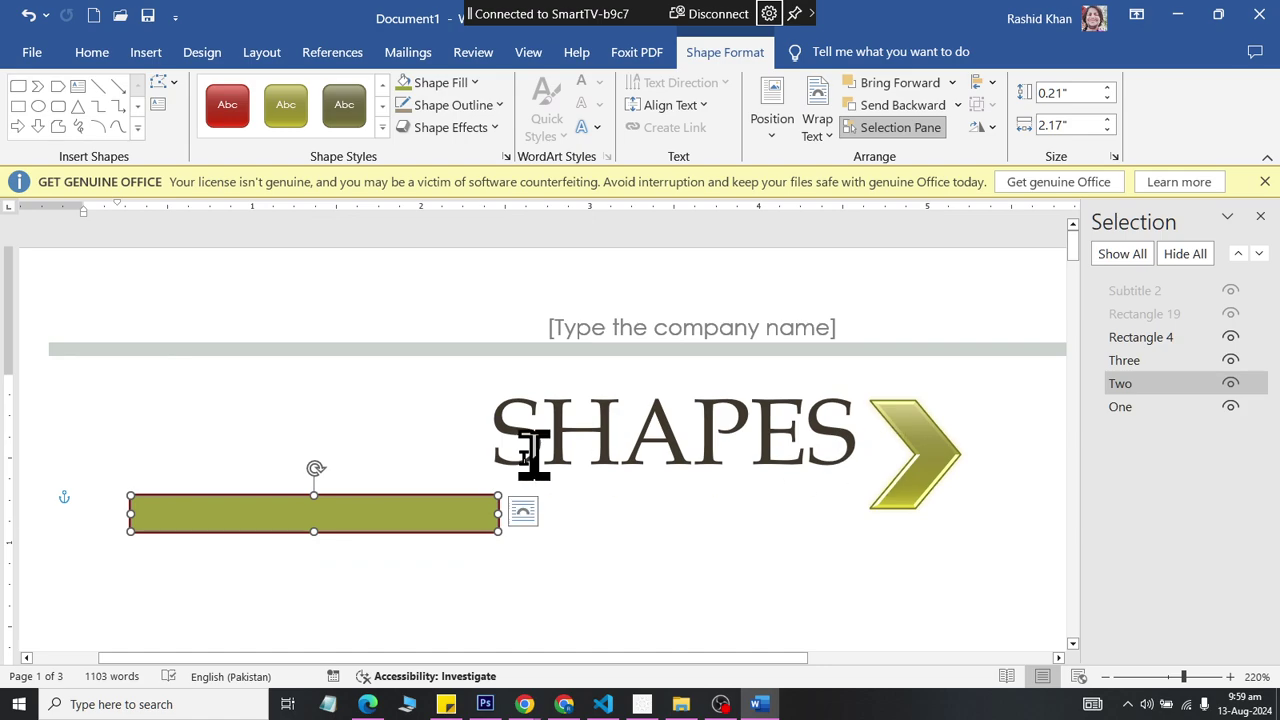
{"action": "scroll", "coordinate": [414, 480], "scroll_direction": "down", "scroll_amount": 5}
{"action": "scroll", "coordinate": [397, 480], "scroll_direction": "down", "scroll_amount": 4}
{"action": "scroll", "coordinate": [395, 480], "scroll_direction": "up", "scroll_amount": 2}
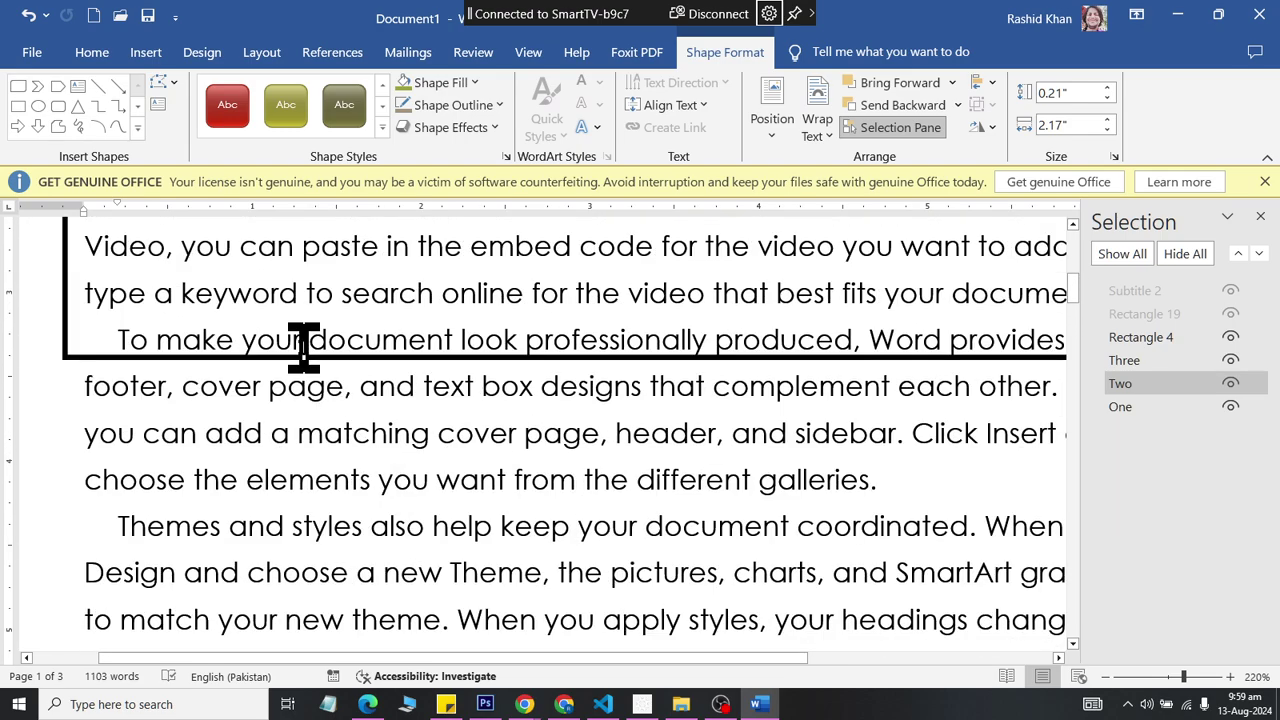
{"action": "scroll", "coordinate": [303, 348], "scroll_direction": "up", "scroll_amount": 3}
- Give pentagon One over the 'Video provides' paragraphs a light green fill and No Outline
{"action": "left_click", "coordinate": [288, 316]}
{"action": "left_click", "coordinate": [412, 54]}
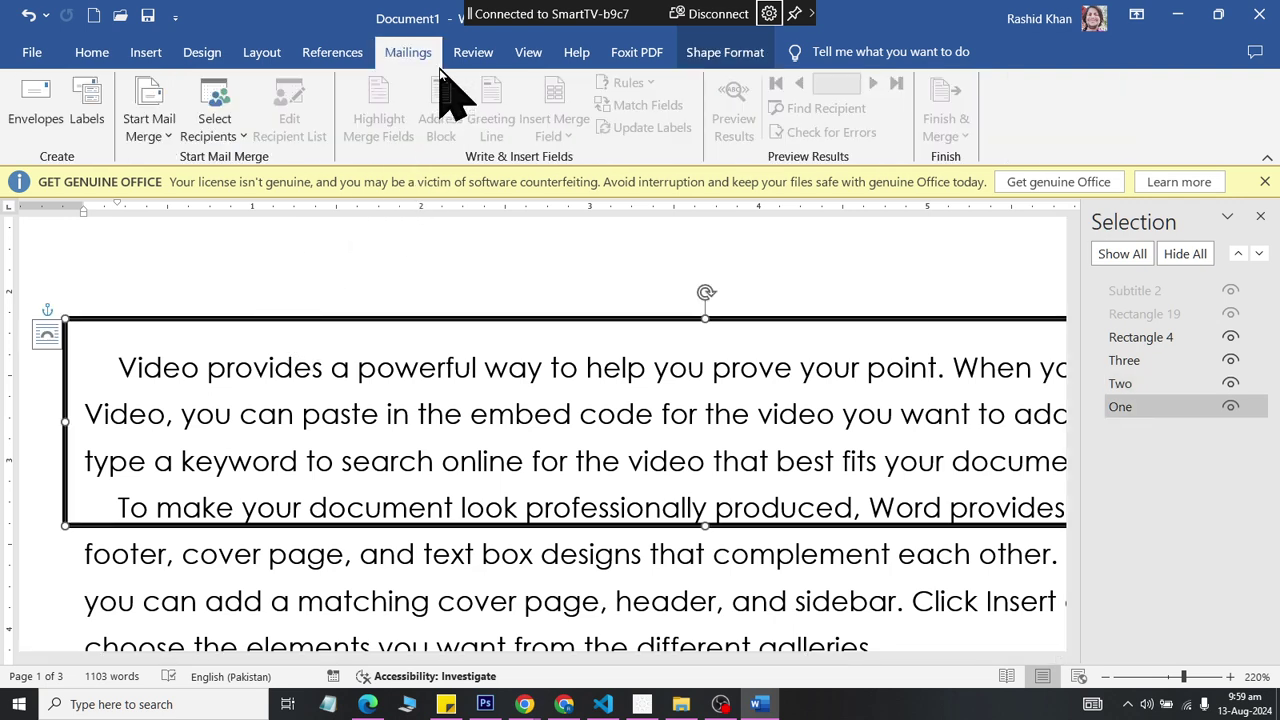
{"action": "left_click", "coordinate": [725, 52]}
{"action": "left_click", "coordinate": [460, 82]}
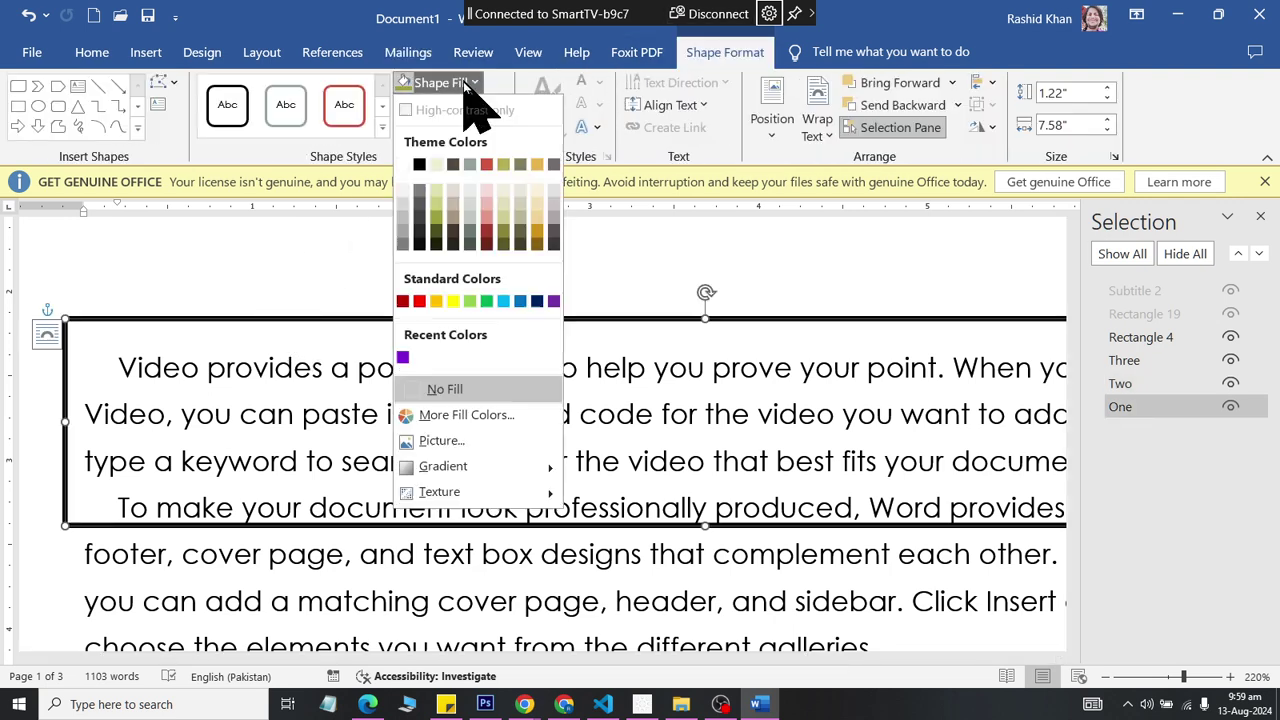
{"action": "left_click", "coordinate": [470, 301]}
{"action": "left_click", "coordinate": [465, 105]}
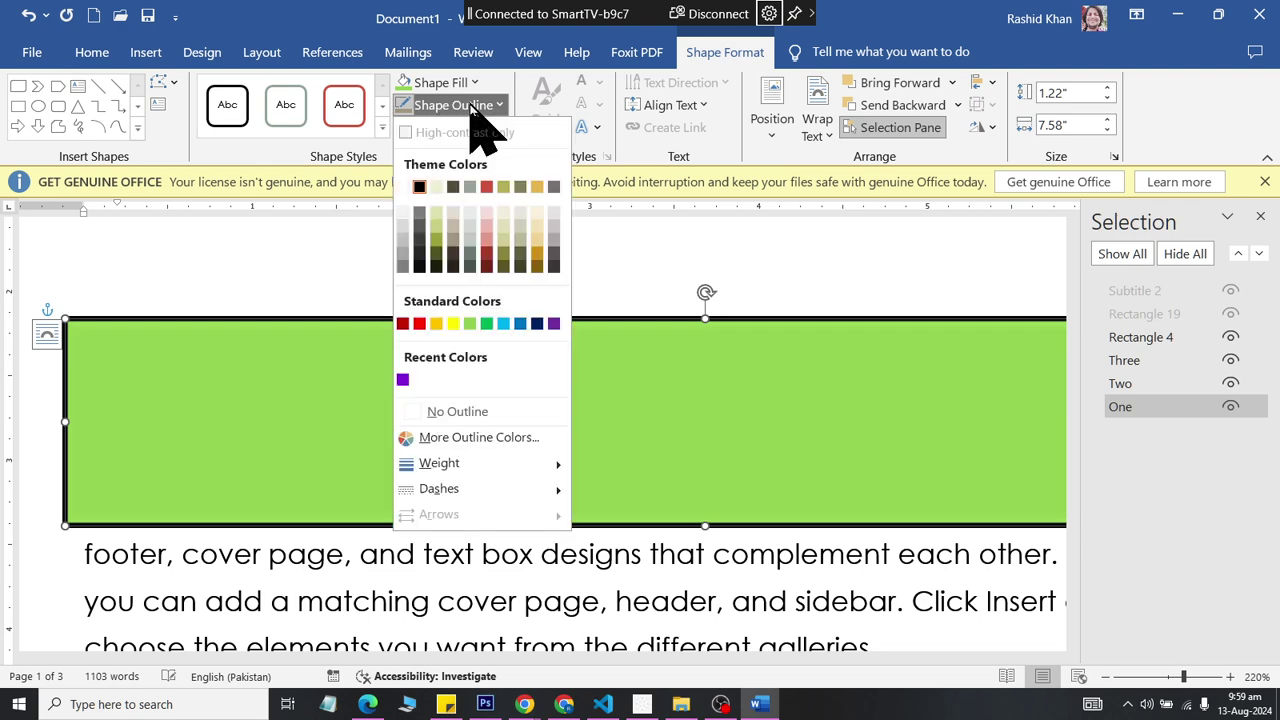
{"action": "left_click", "coordinate": [455, 411]}
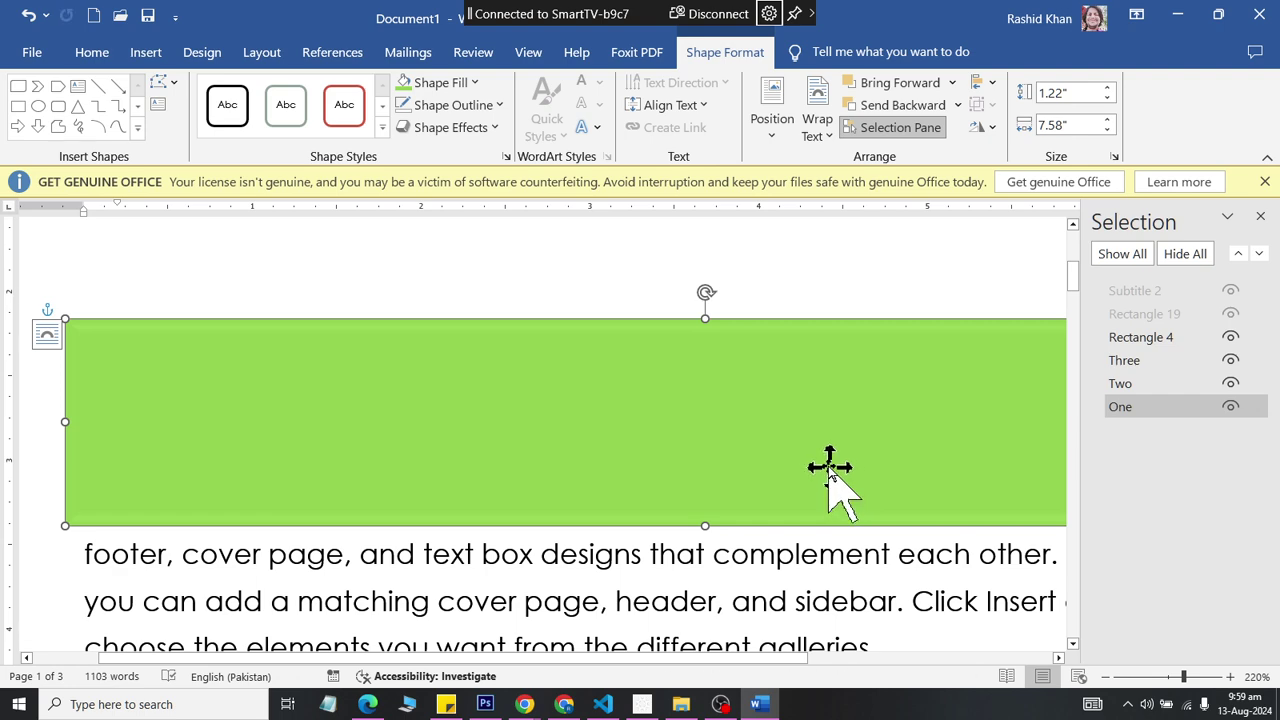
{"action": "scroll", "coordinate": [815, 455], "scroll_direction": "down", "scroll_amount": 6}
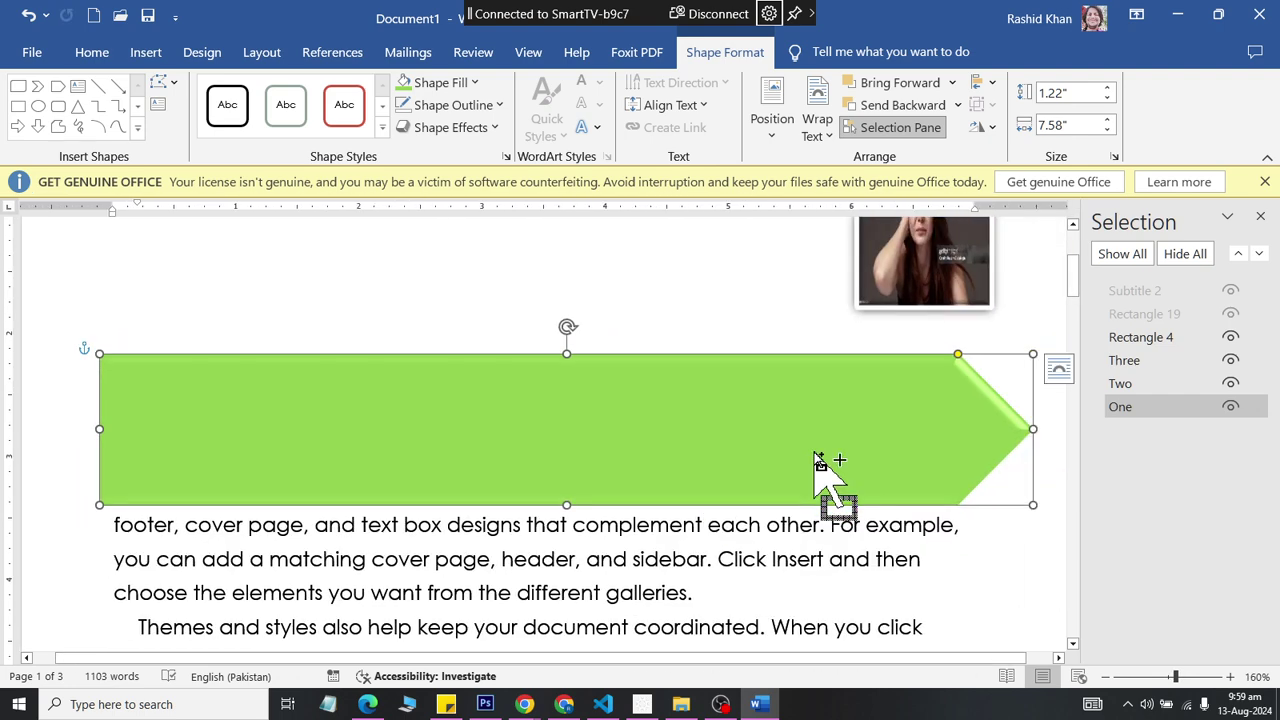